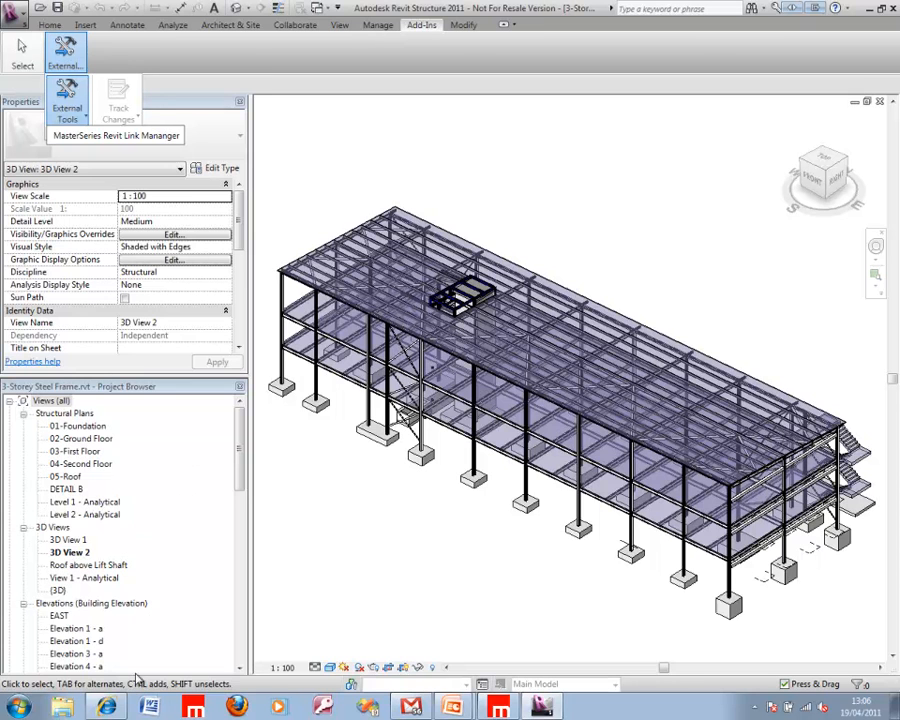
Switch to Internet Explorer to look over the MasterSeries Client Area program downloads, and return to the Revit model.
mouse_move(110, 710)
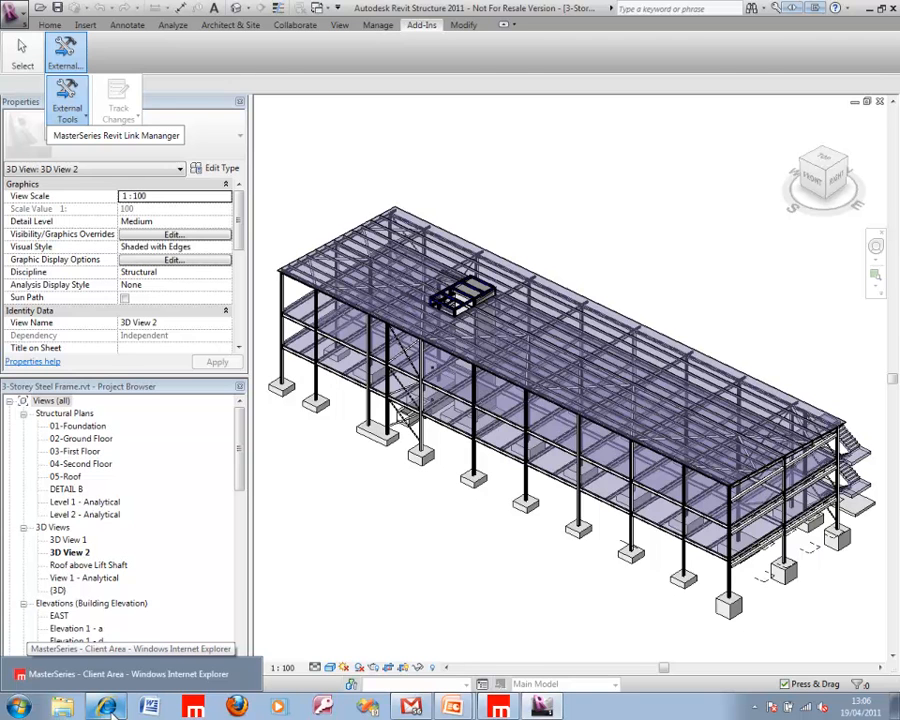
click(120, 674)
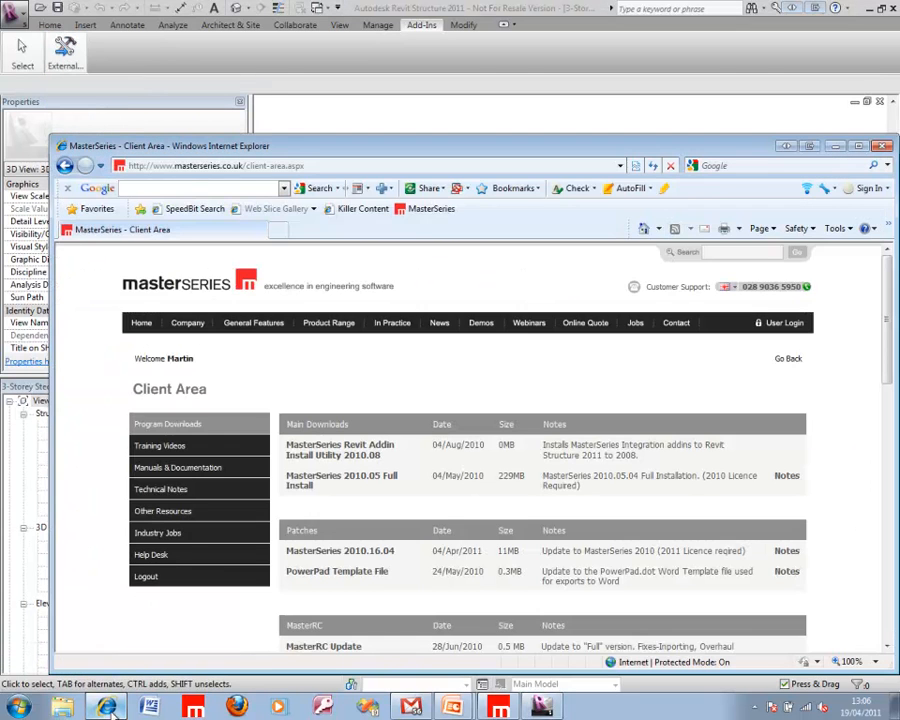
drag(331, 145, 324, 64)
mouse_move(324, 332)
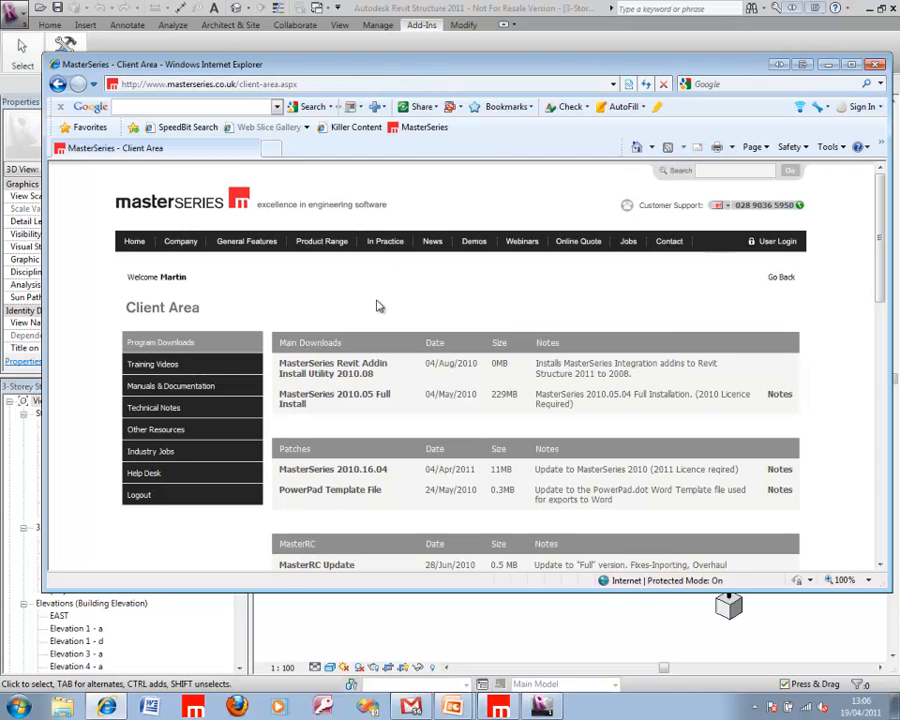
click(468, 7)
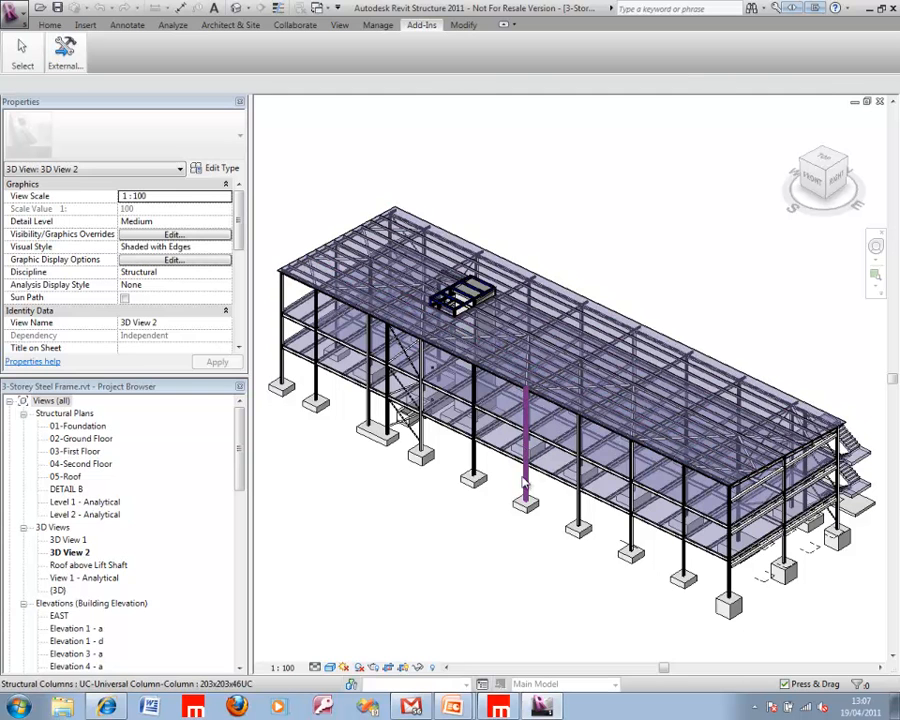
Compare the braced bay and foundations in View 1 - Analytical with the same area in 3D View 2.
double_click(107, 579)
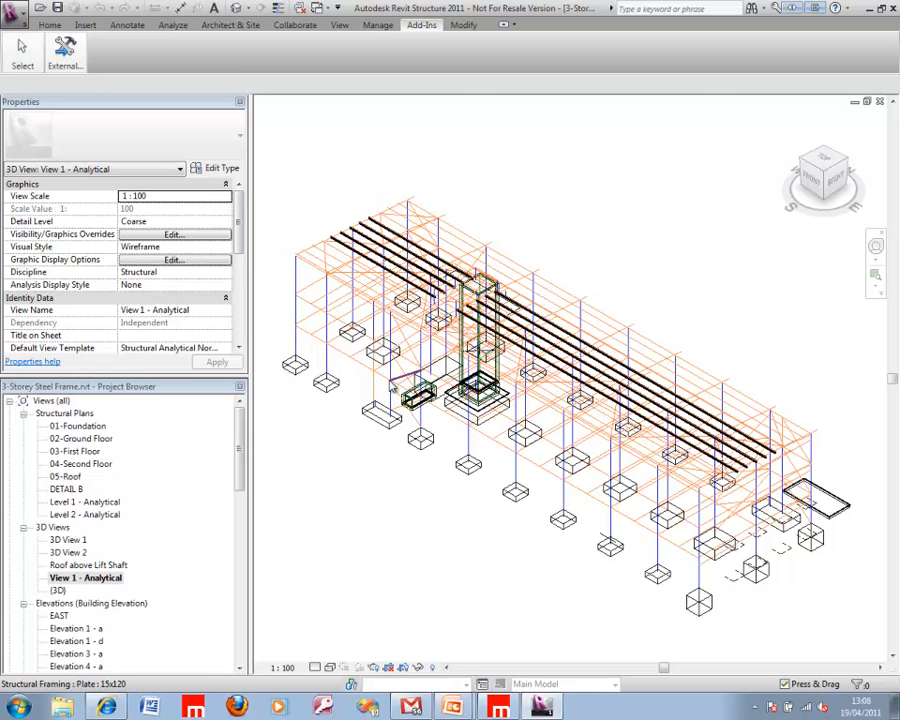
scroll(378, 394, up, 6)
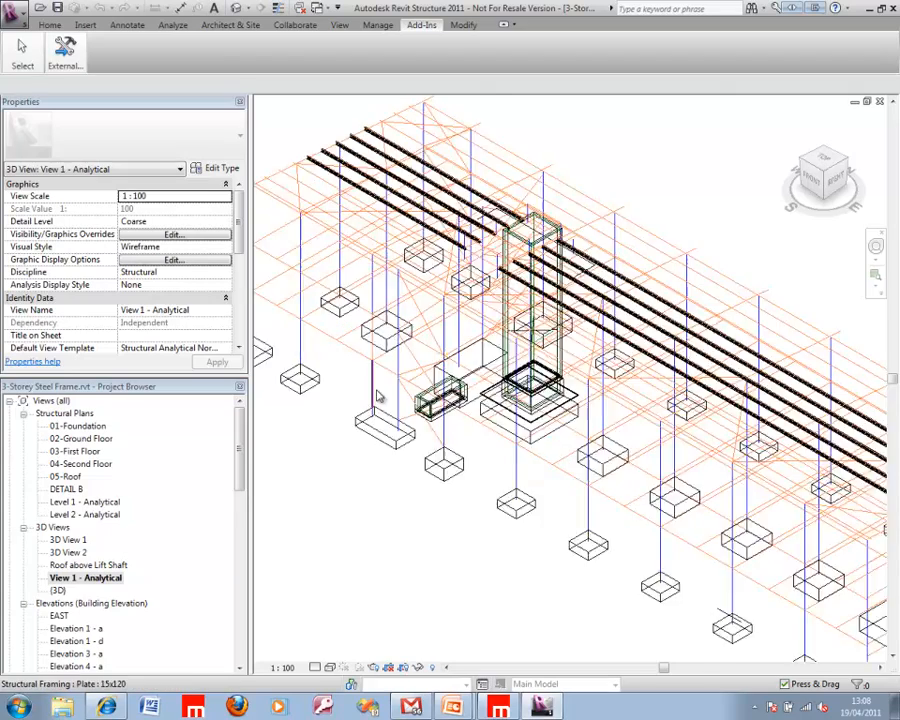
scroll(378, 394, up, 3)
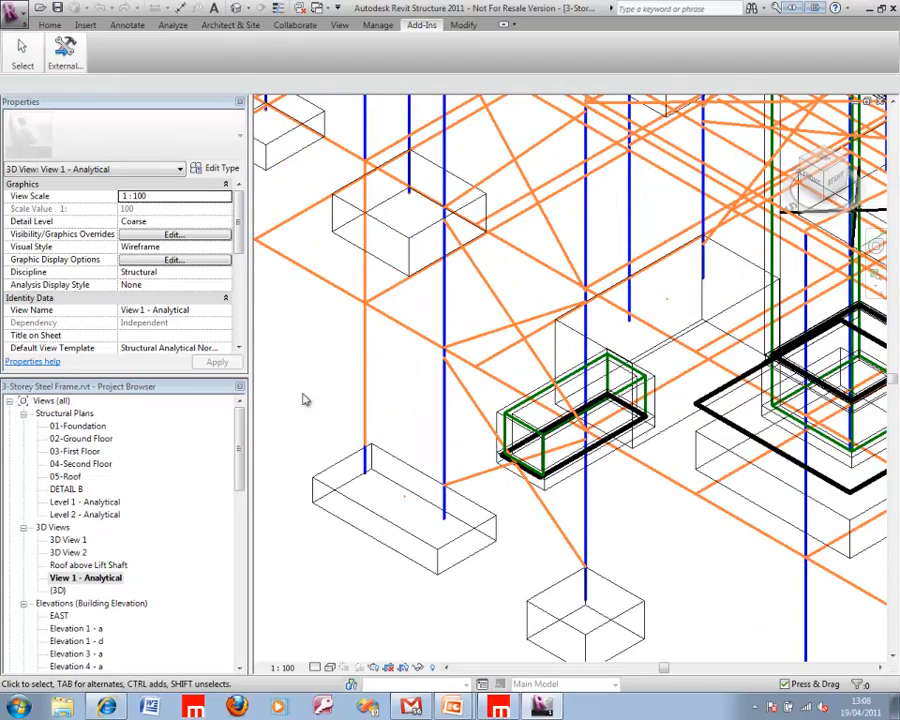
double_click(82, 553)
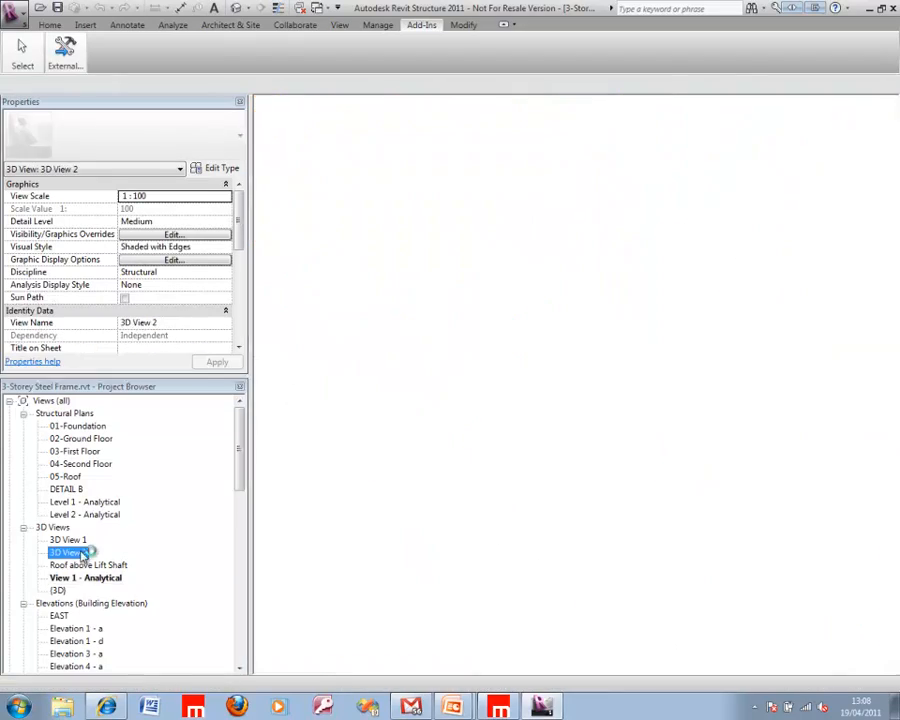
scroll(307, 397, up, 6)
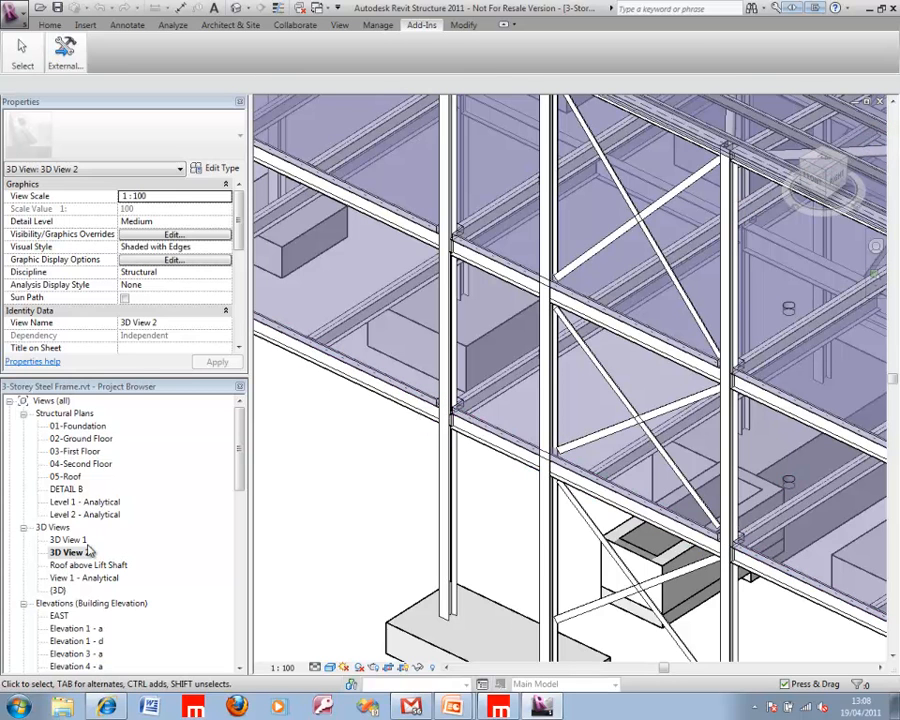
double_click(89, 579)
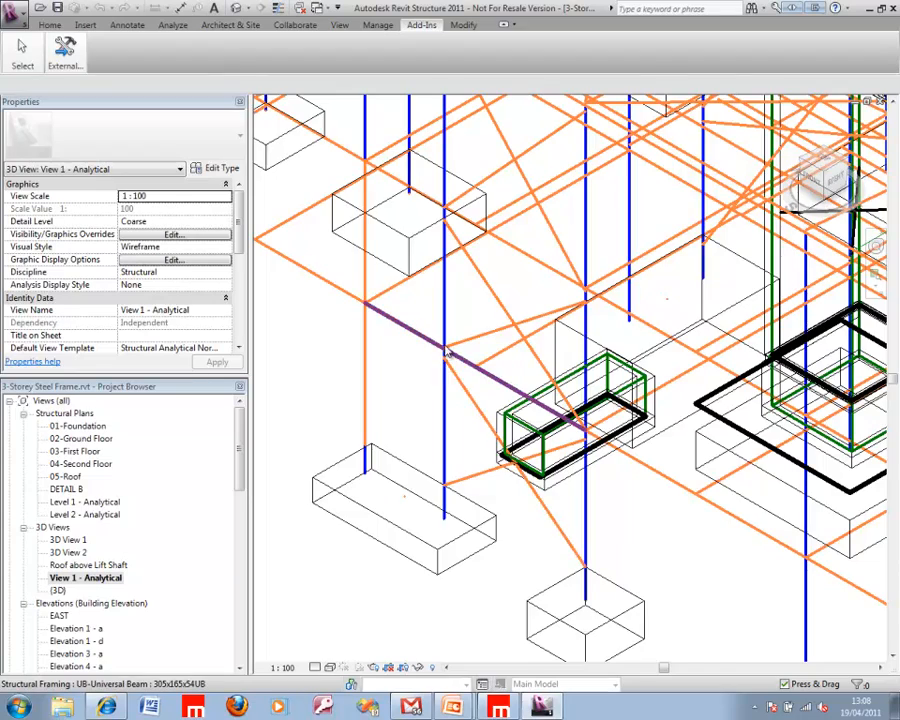
Examine the analytical beam, column and bracing lines along the frame from the lift shaft end to the opposite end.
scroll(447, 352, down, 4)
scroll(465, 229, up, 2)
middle_drag(465, 229, 443, 387)
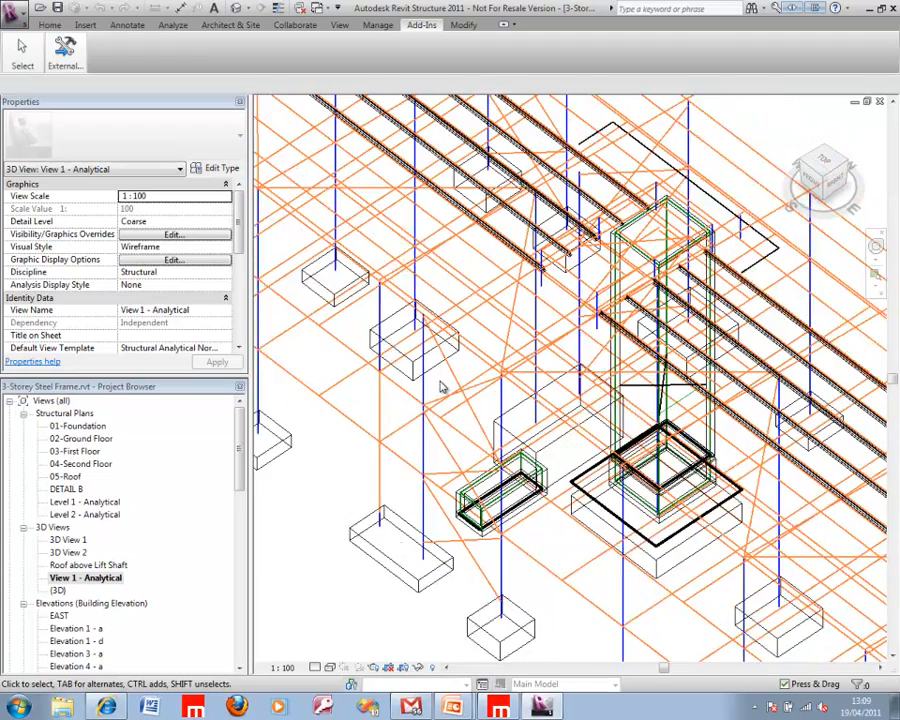
scroll(443, 387, down, 1)
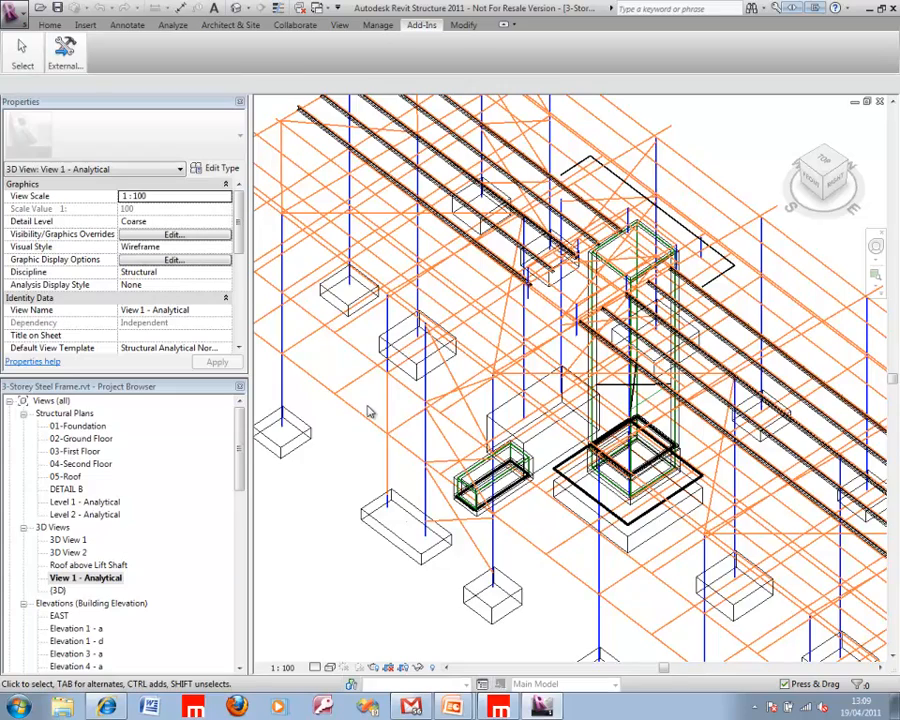
shift+middle_drag(262, 300, 392, 338)
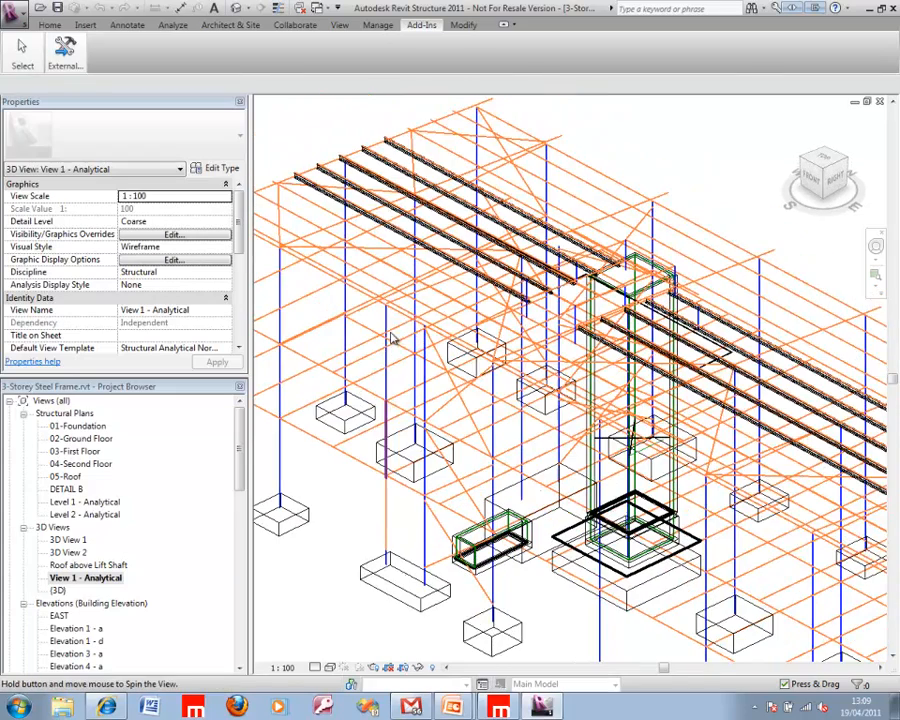
middle_drag(321, 307, 422, 345)
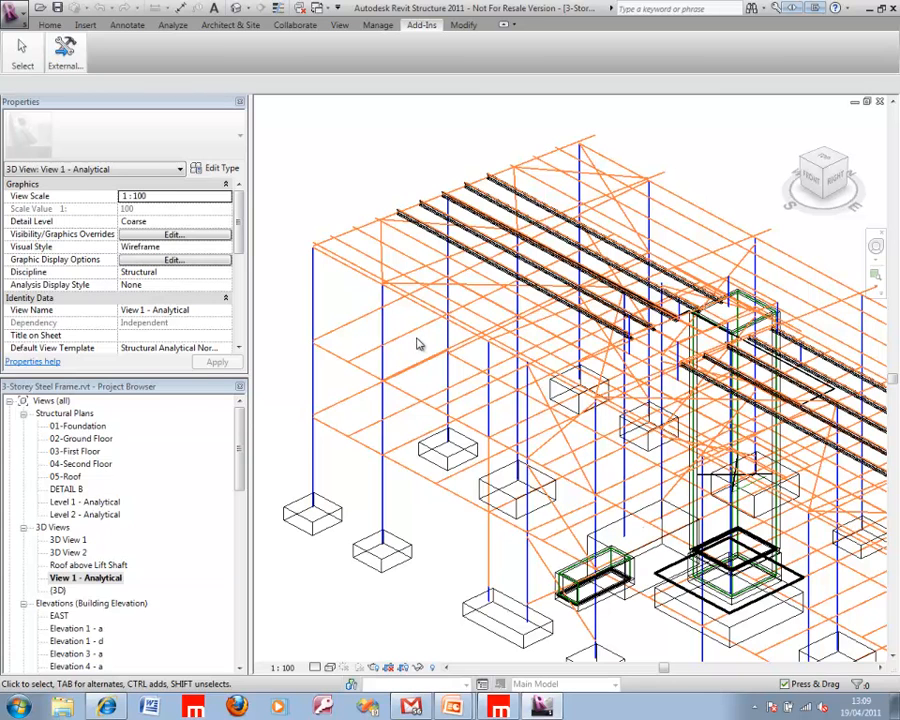
middle_drag(548, 530, 265, 260)
middle_drag(657, 490, 684, 469)
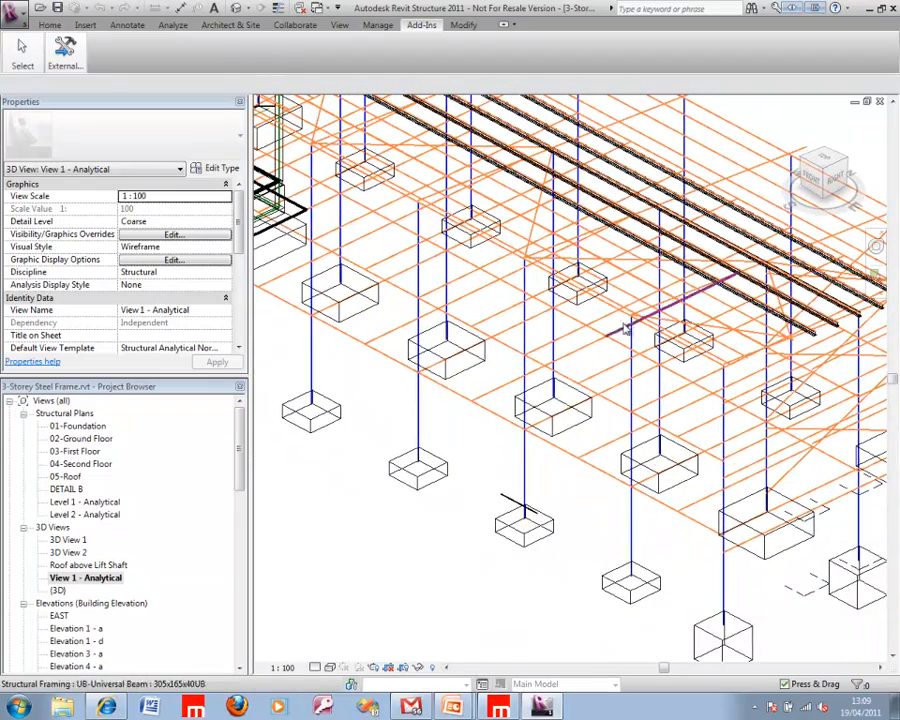
Inspect how the analytical beam and bracing lines meet the edge column heads at roof level.
middle_drag(598, 276, 519, 337)
scroll(519, 337, up, 5)
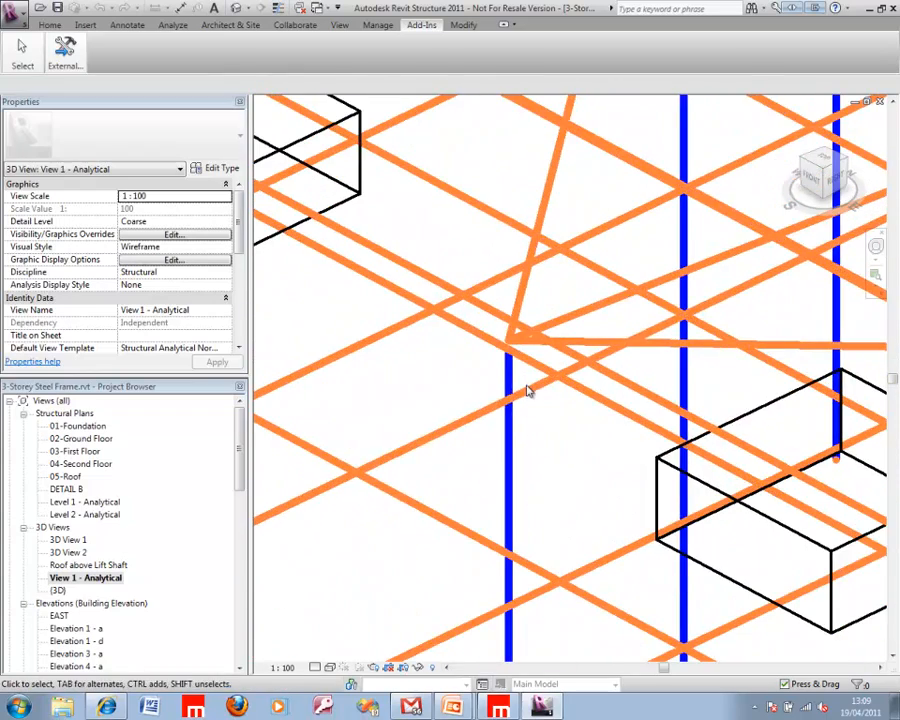
shift+middle_drag(522, 402, 512, 325)
scroll(512, 328, down, 5)
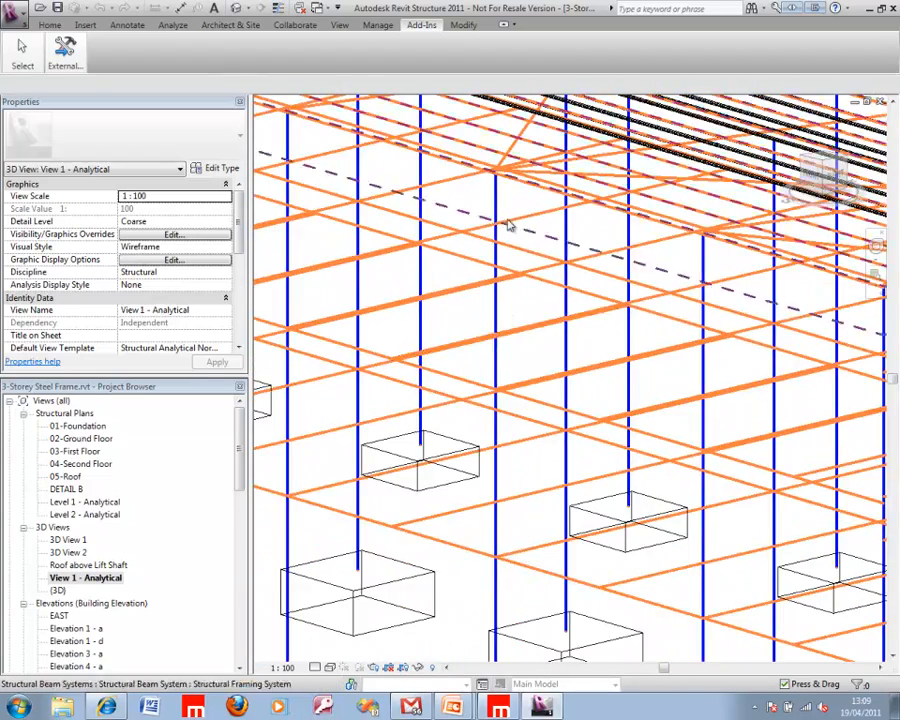
scroll(495, 170, up, 5)
scroll(486, 132, up, 1)
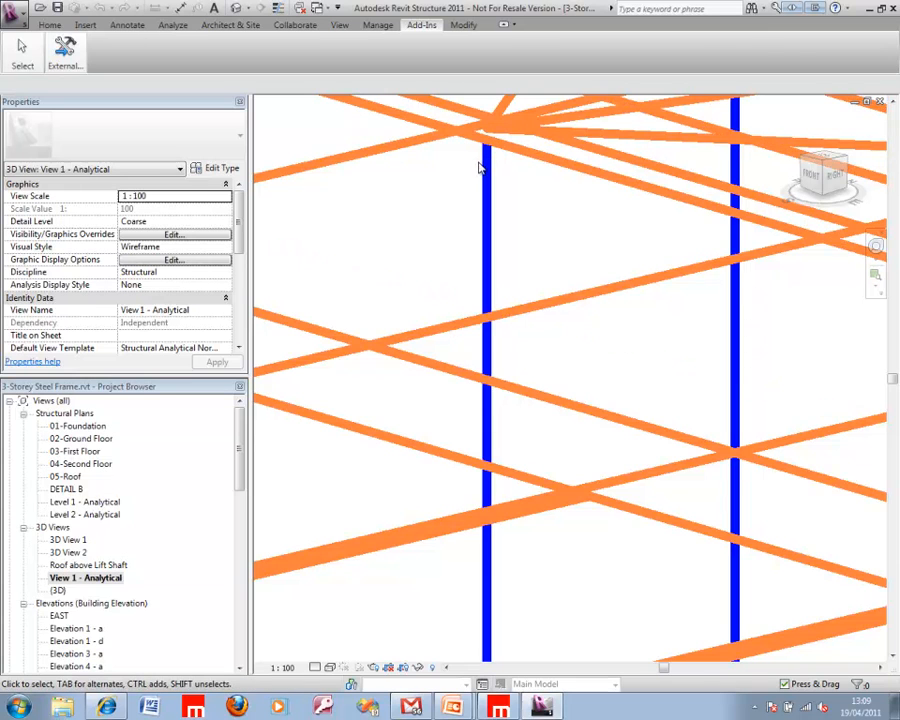
scroll(480, 168, down, 5)
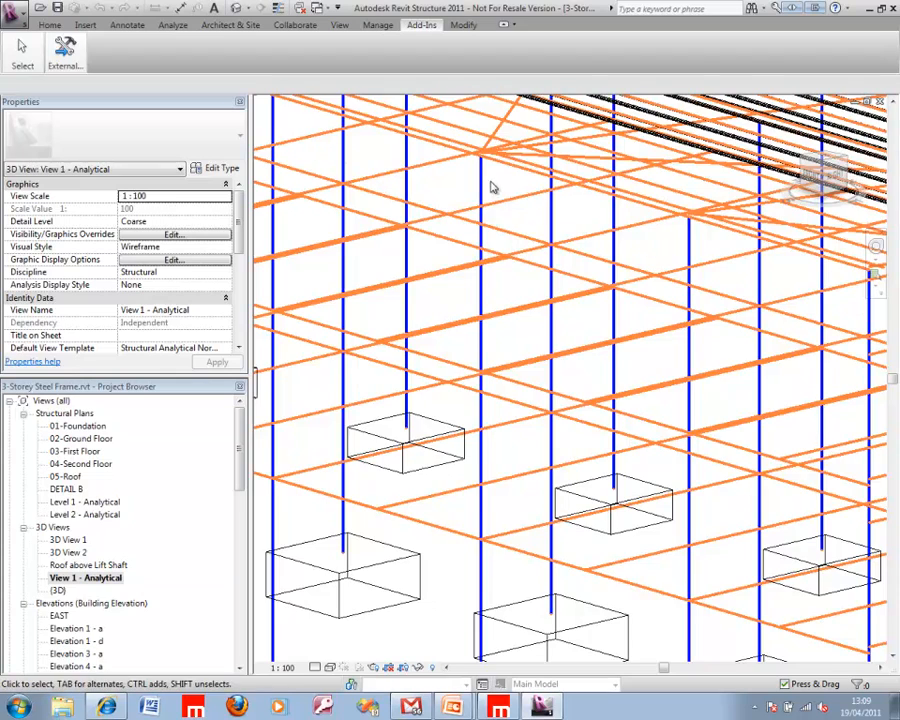
scroll(488, 188, down, 3)
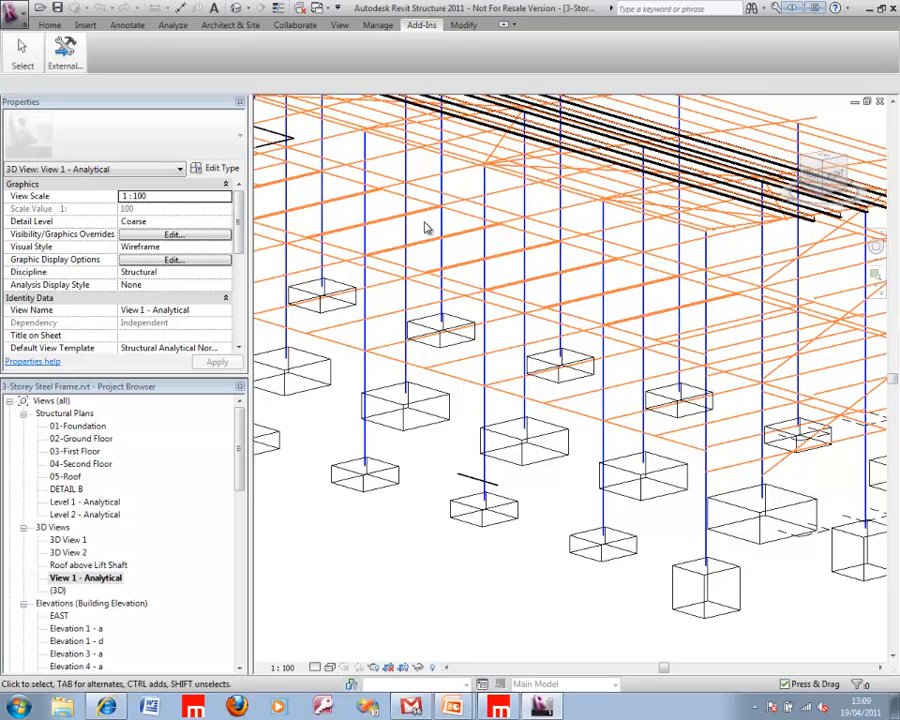
click(791, 120)
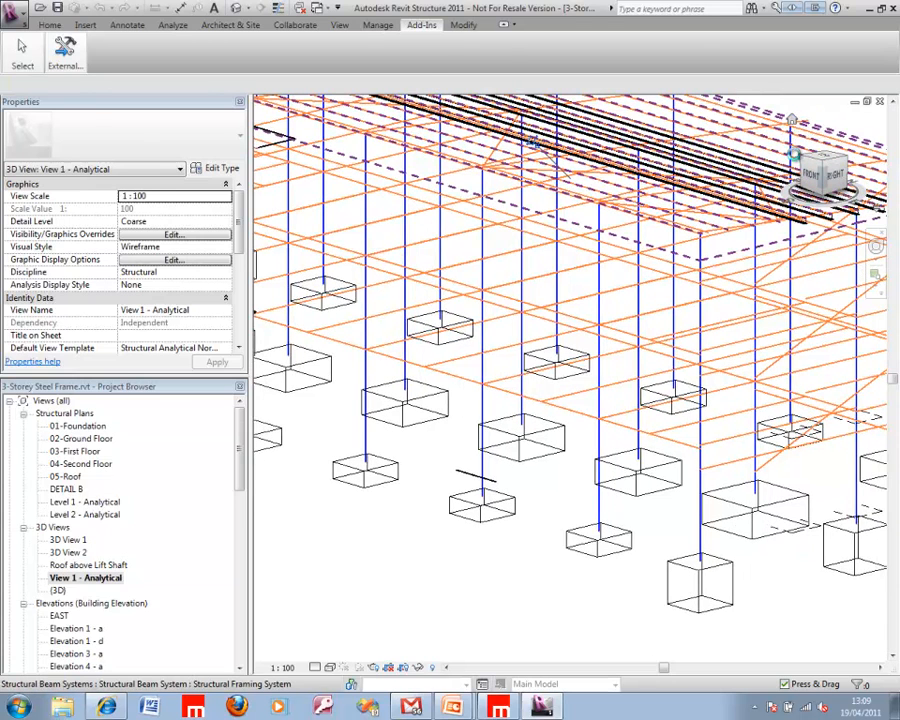
click(556, 104)
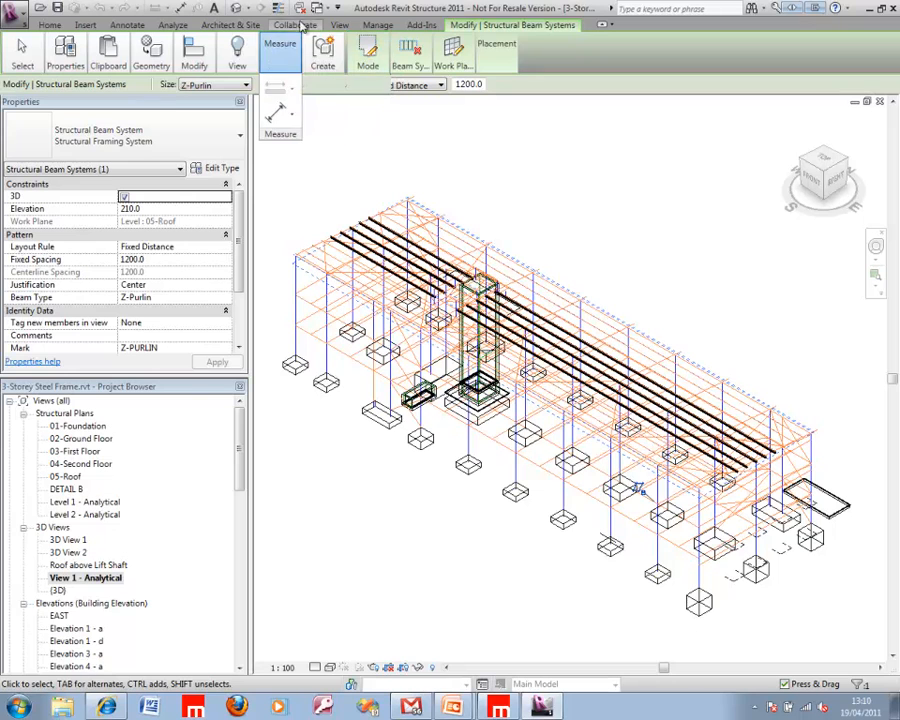
Launch the MasterSeries Revit link manager and place its window over the model view.
click(424, 25)
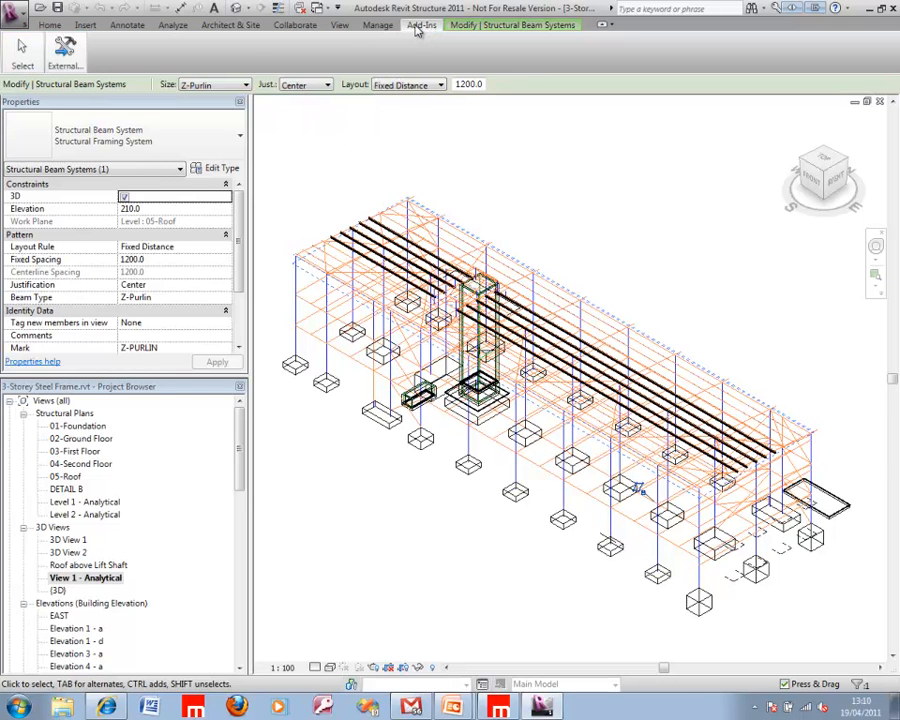
mouse_move(64, 45)
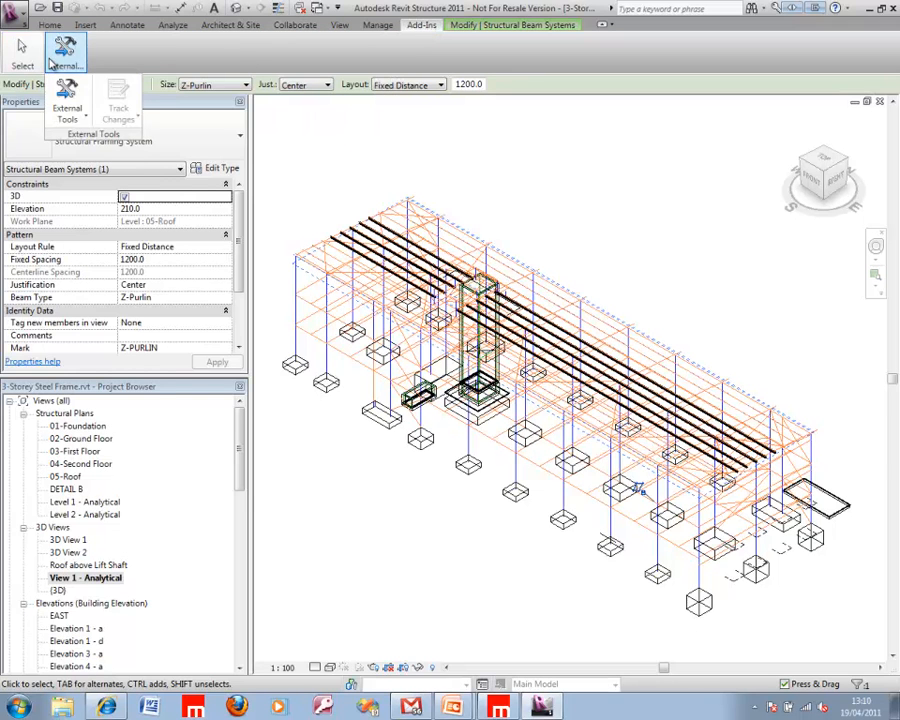
click(68, 108)
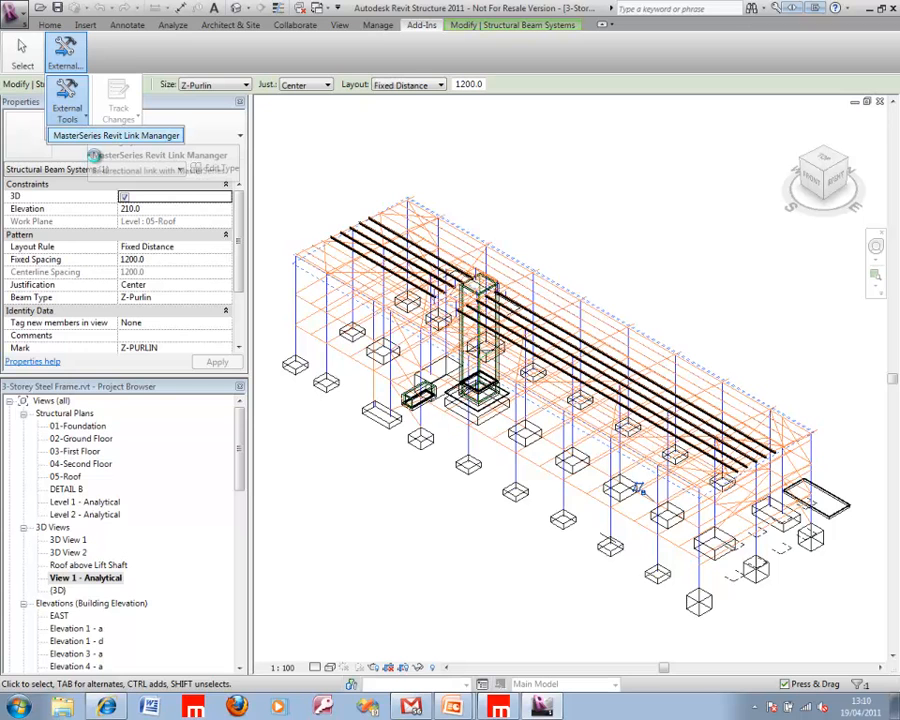
click(86, 134)
drag(200, 153, 360, 170)
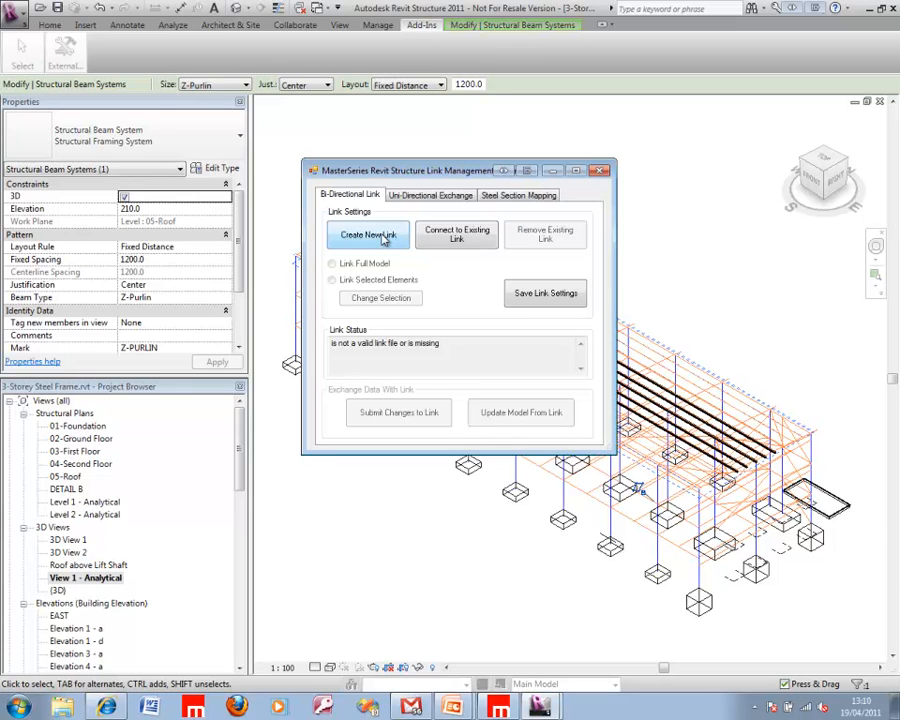
Review the Steel Section Mapping settings, including the choosers for the MS section name and the Revit section name.
click(443, 197)
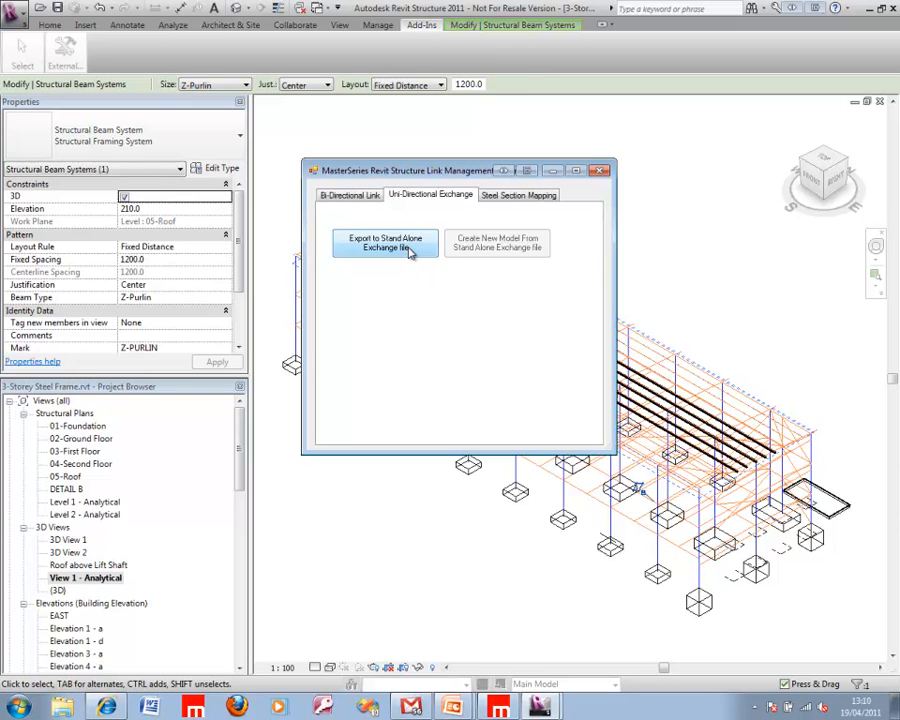
click(503, 198)
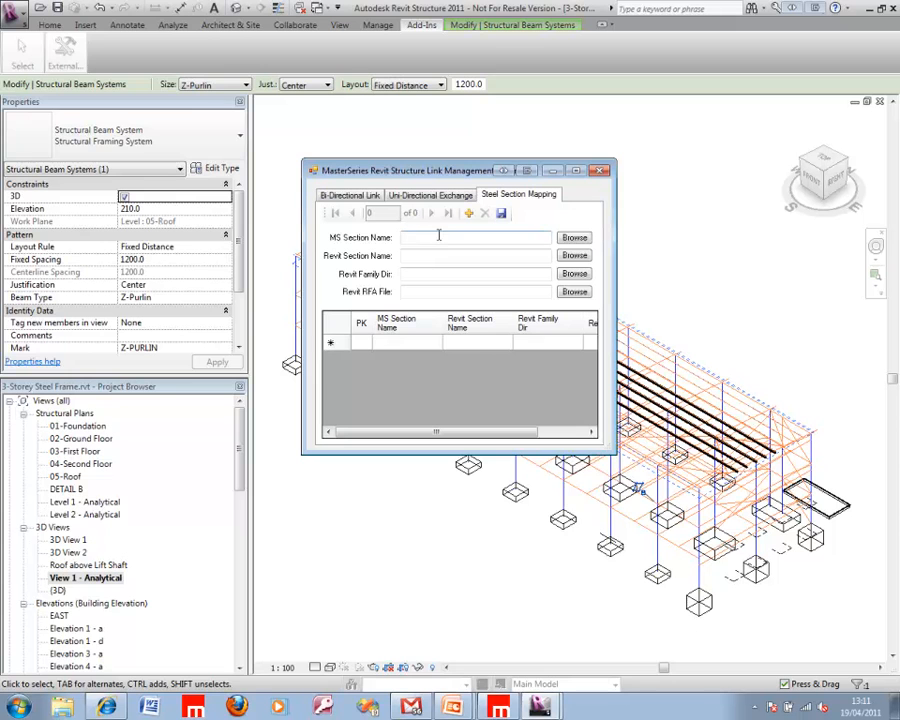
click(575, 238)
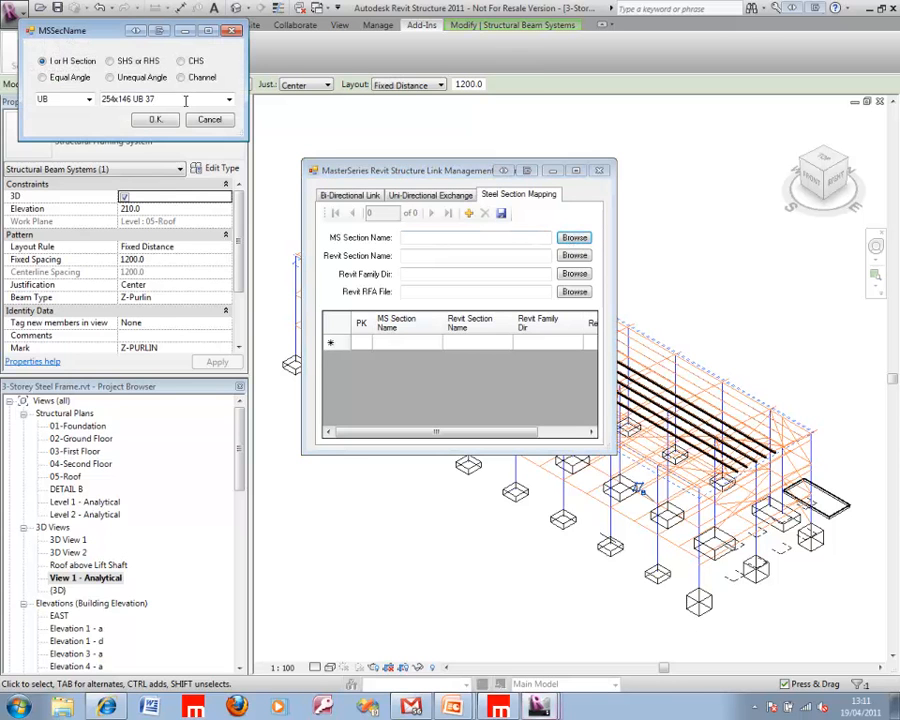
drag(67, 29, 137, 116)
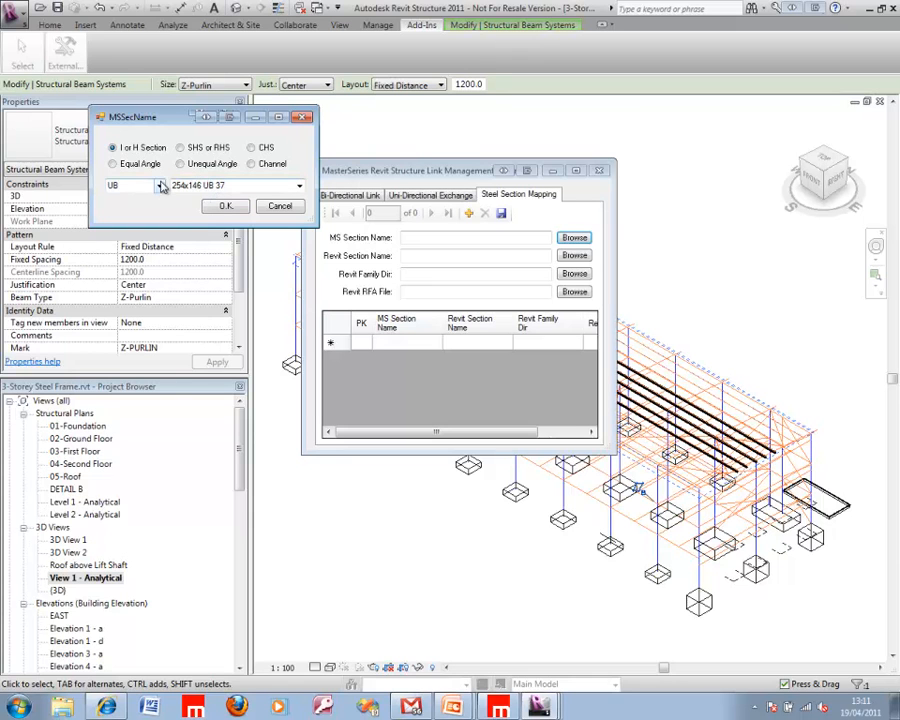
click(197, 190)
click(299, 186)
click(299, 186)
click(280, 206)
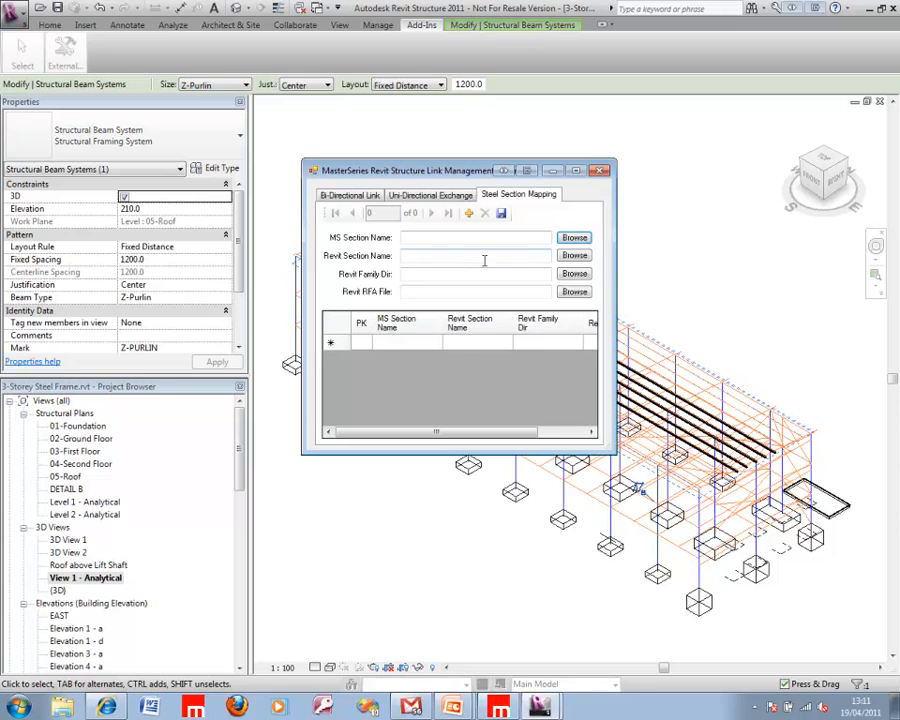
click(575, 256)
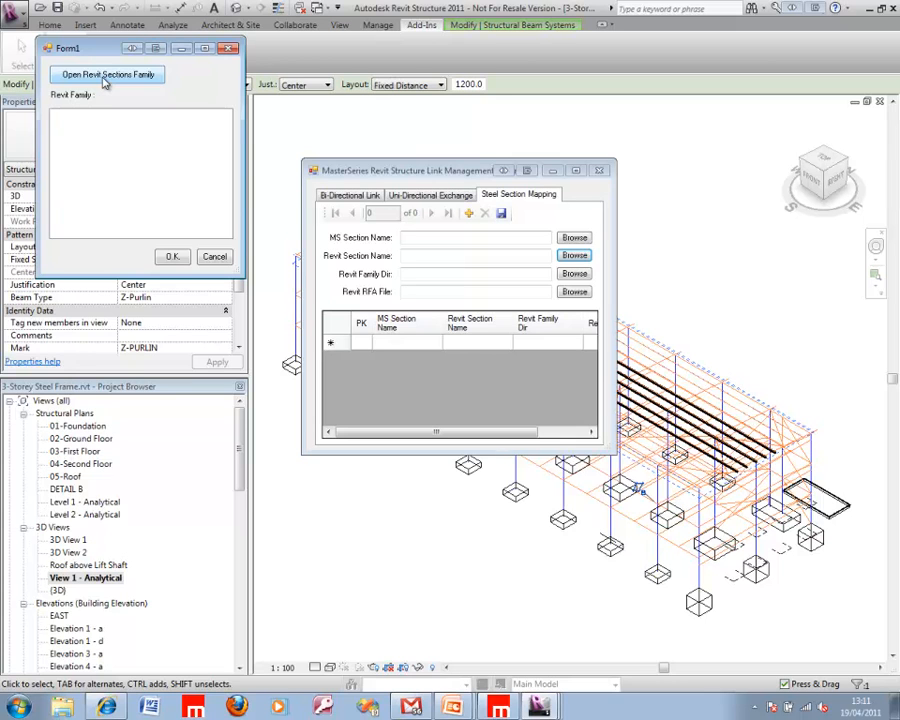
click(229, 48)
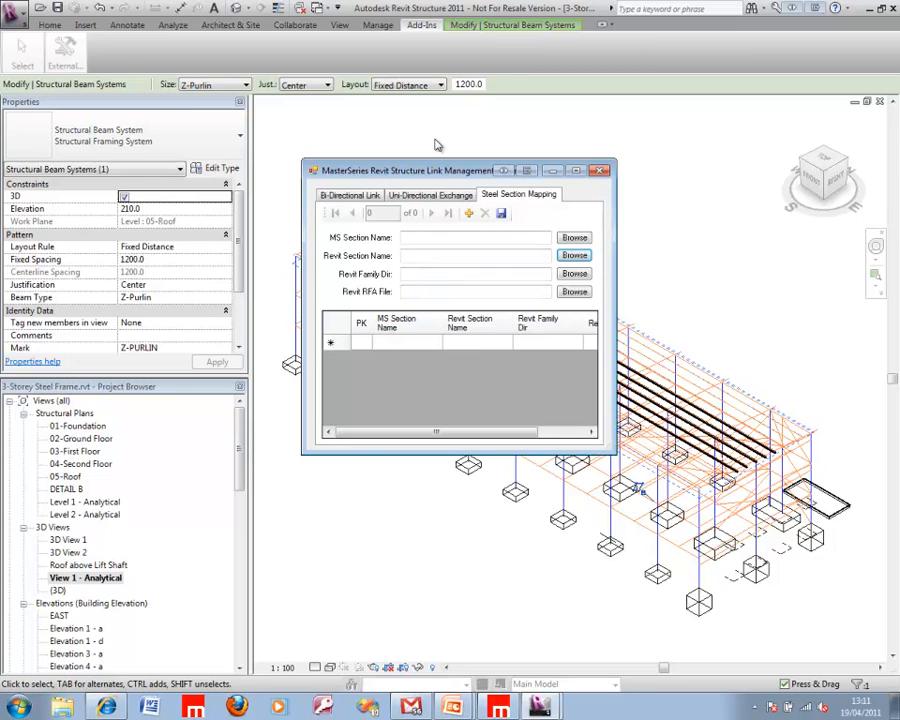
Export the full model to the stand-alone exchange file 3-Storey Steel Frame.rms, overwriting the existing file.
click(432, 196)
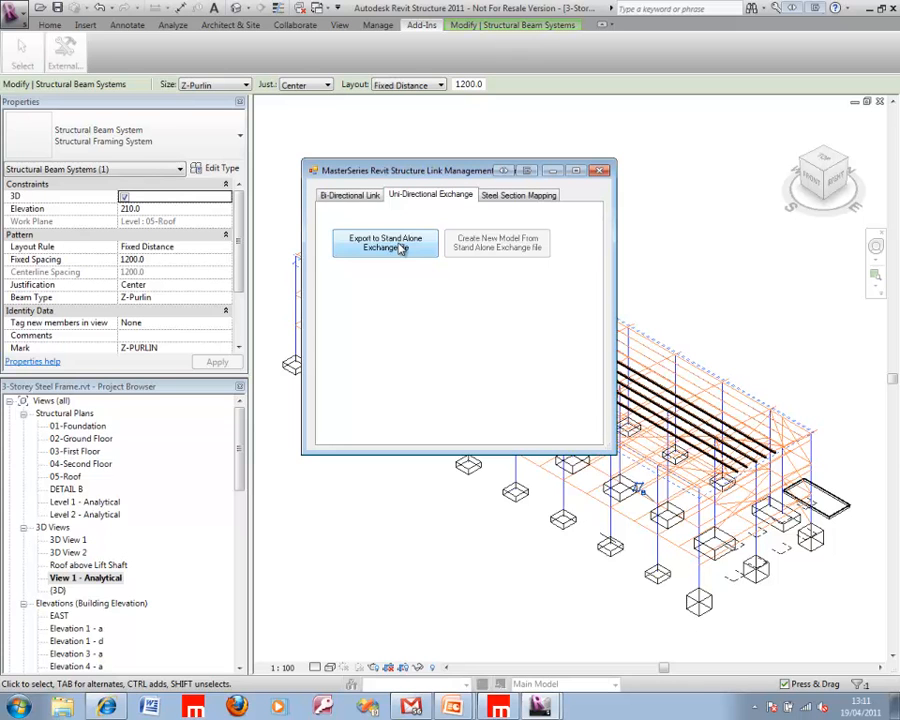
click(400, 248)
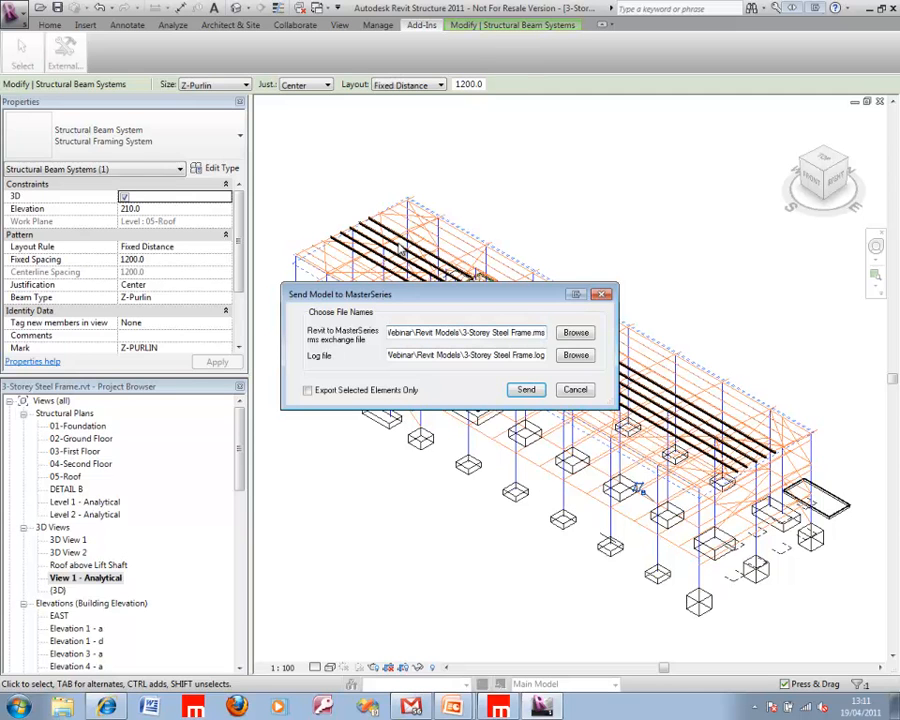
click(527, 391)
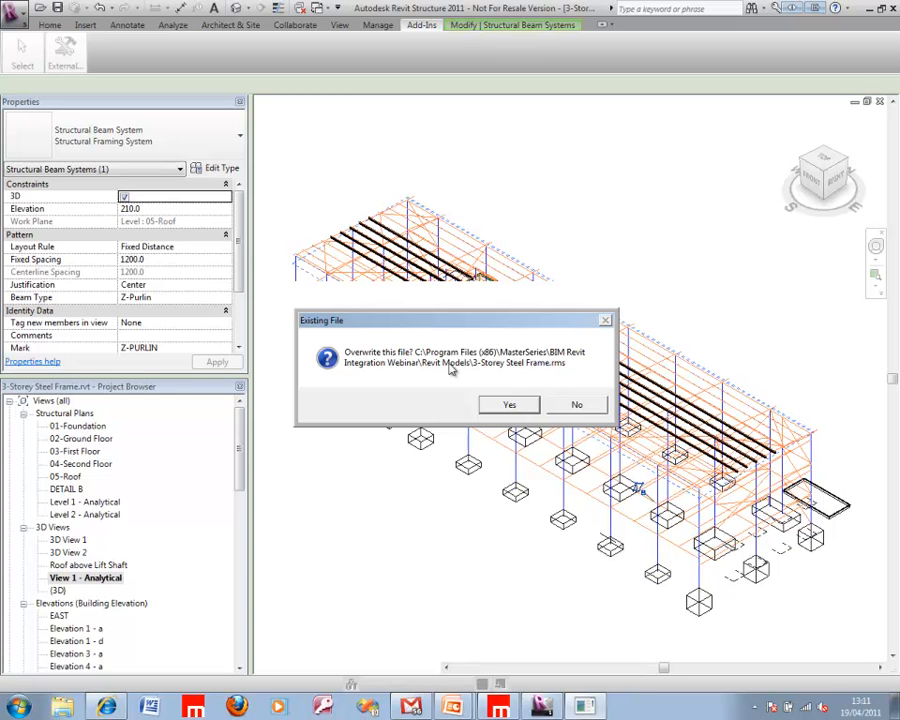
click(492, 404)
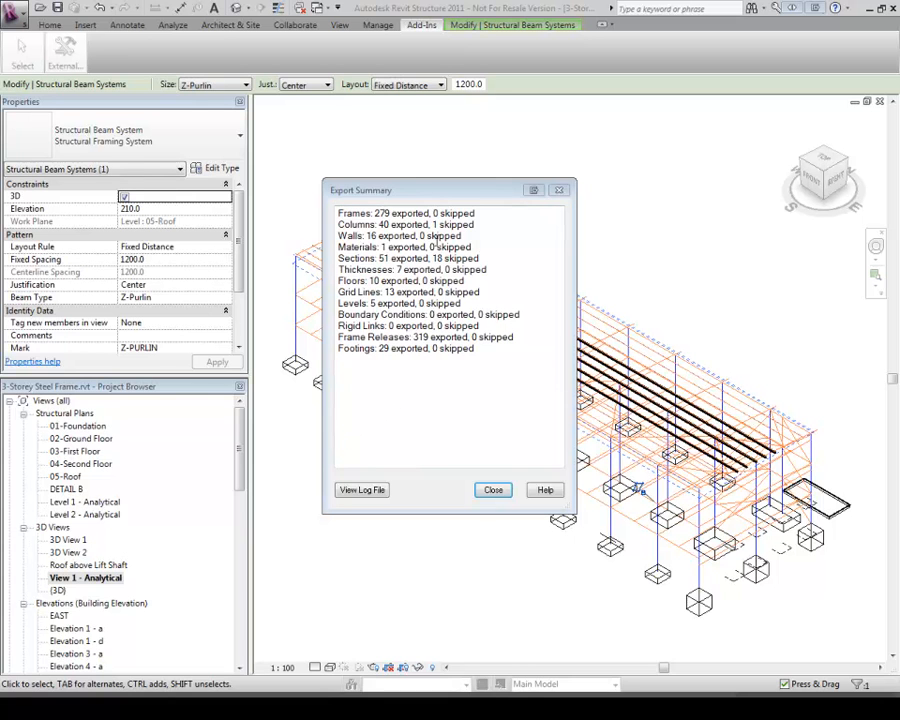
Review the export log for skipped elements and their IDs, then close the log and the export summary.
click(382, 490)
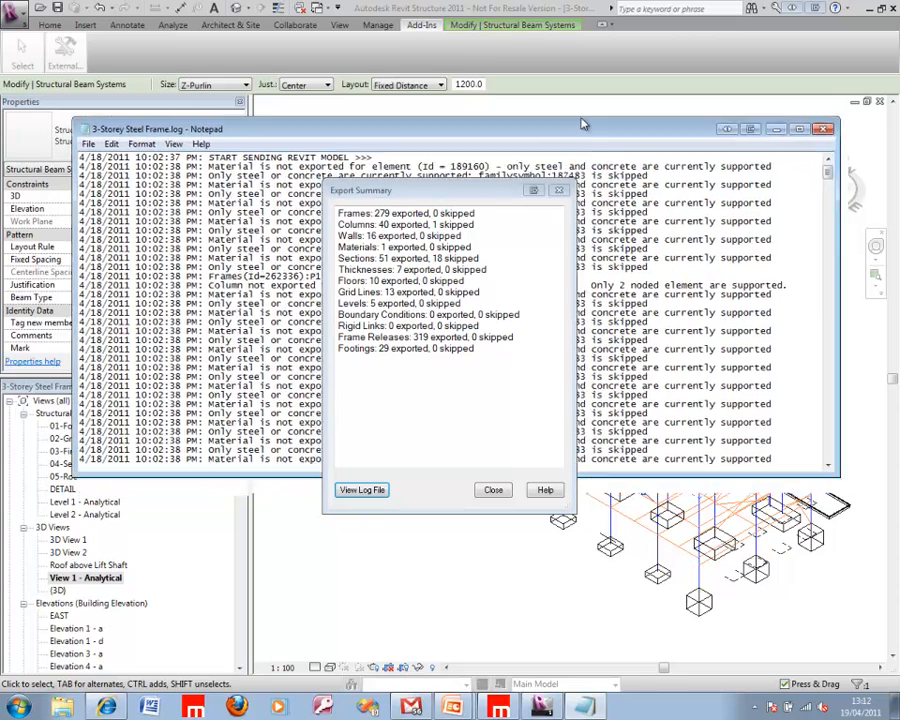
drag(583, 124, 555, 89)
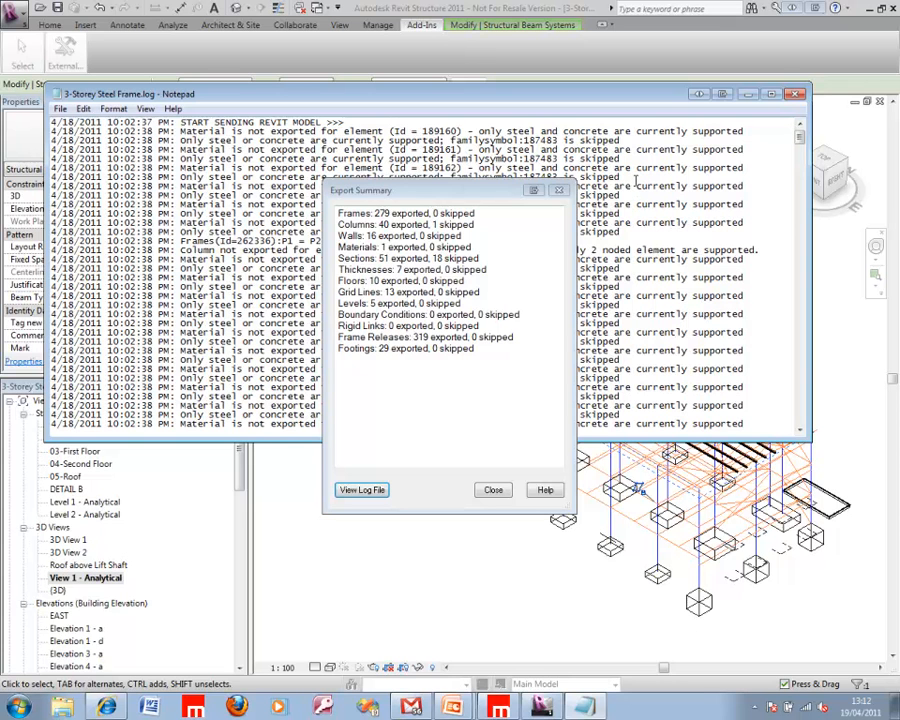
scroll(636, 180, down, 15)
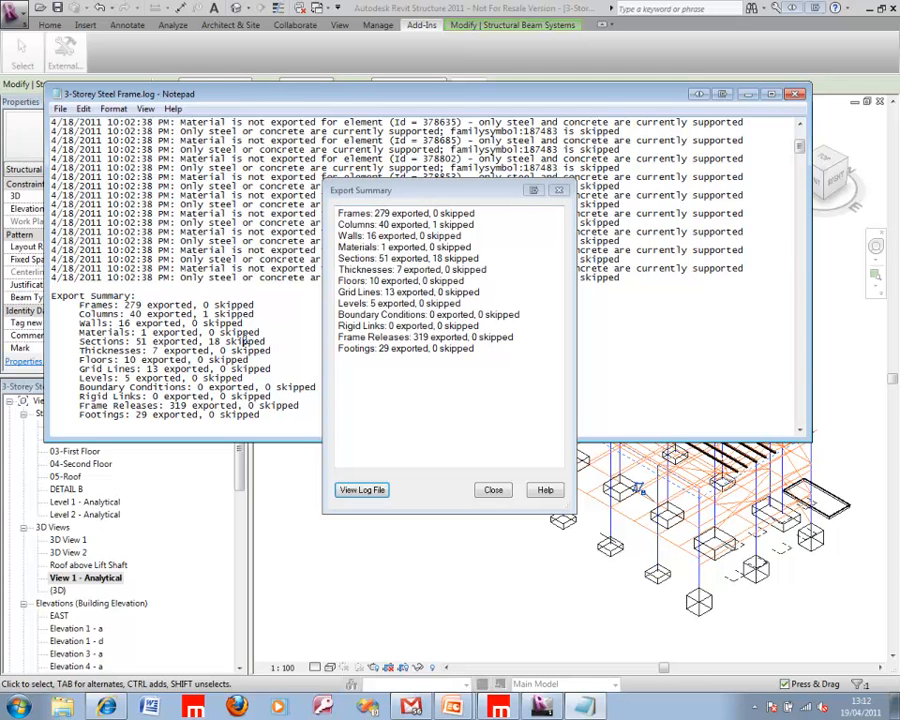
double_click(423, 141)
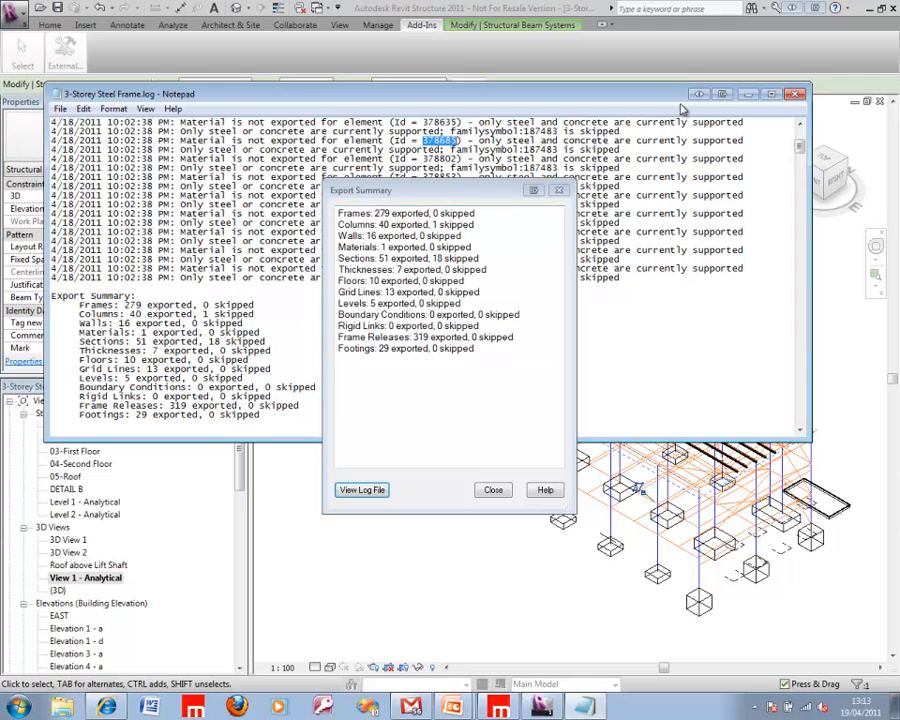
click(797, 95)
drag(416, 192, 508, 216)
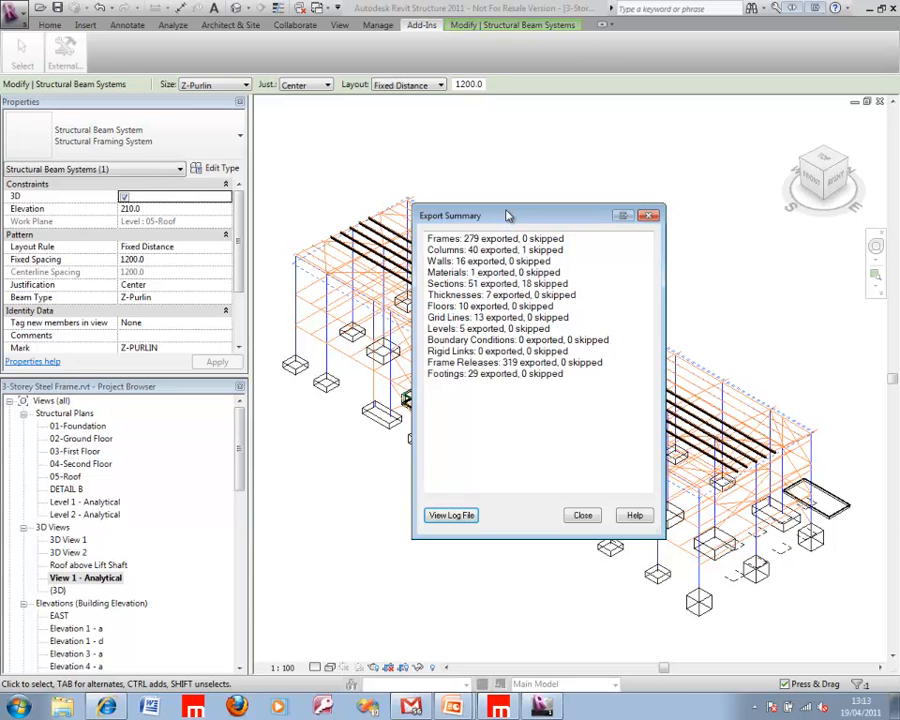
click(582, 515)
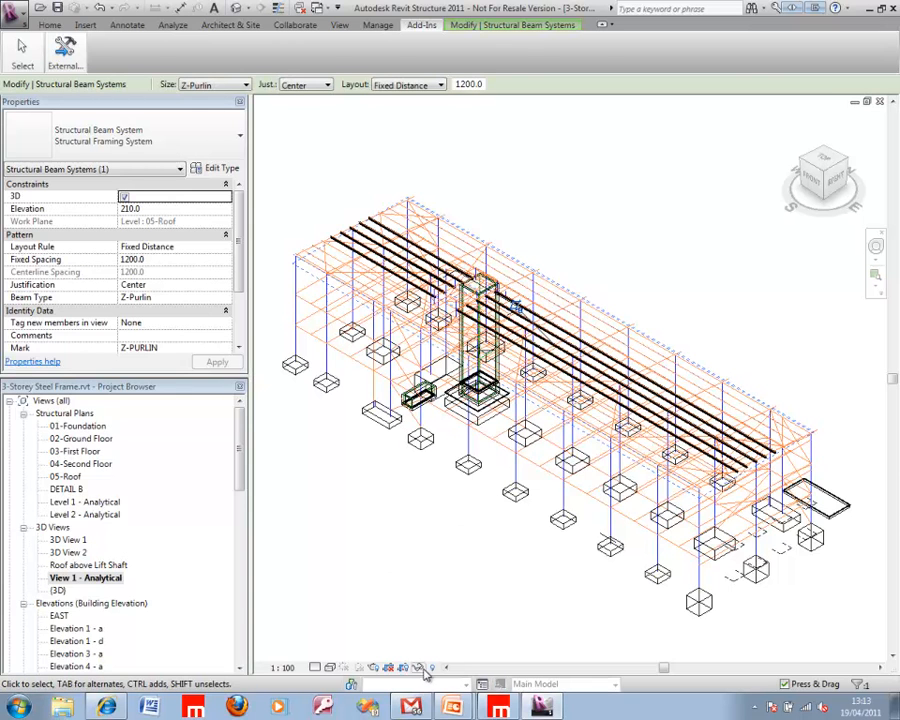
Switch to MasterSeries and start a frame import from the Master Revit Link Manager.
click(496, 708)
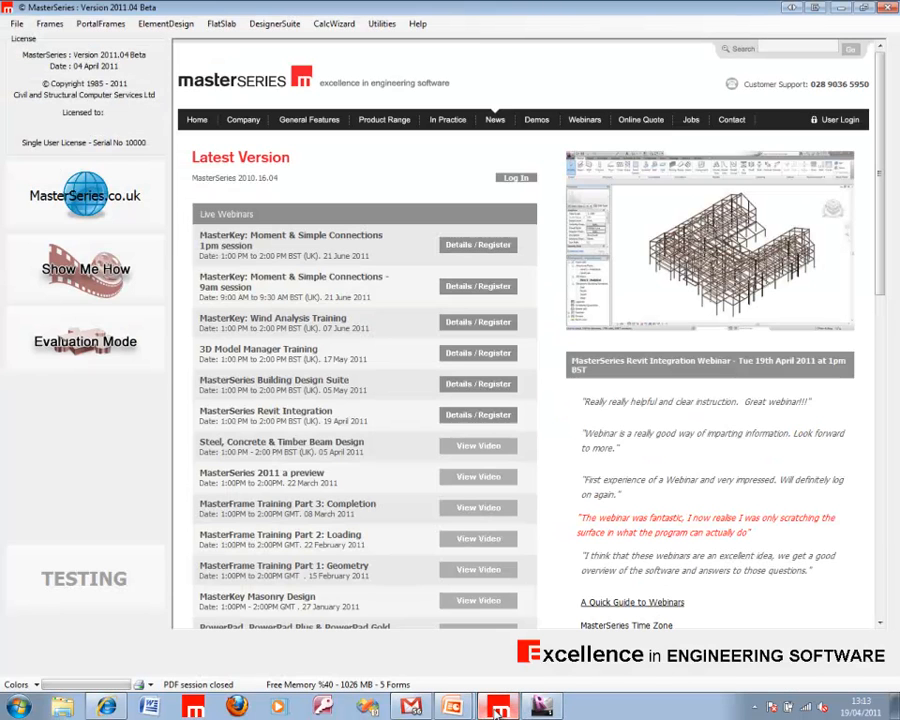
click(49, 23)
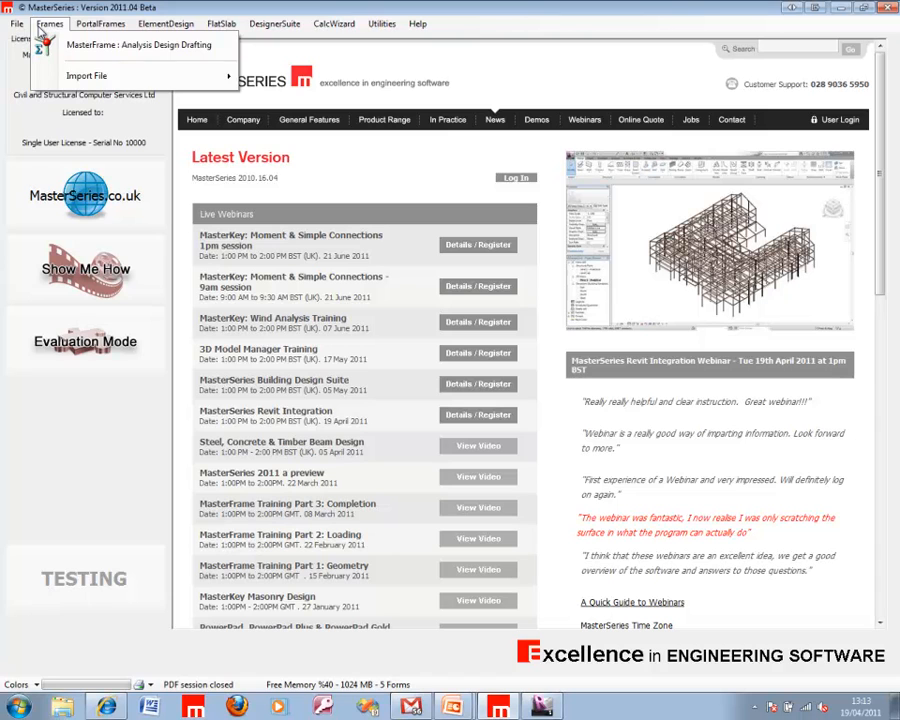
mouse_move(68, 72)
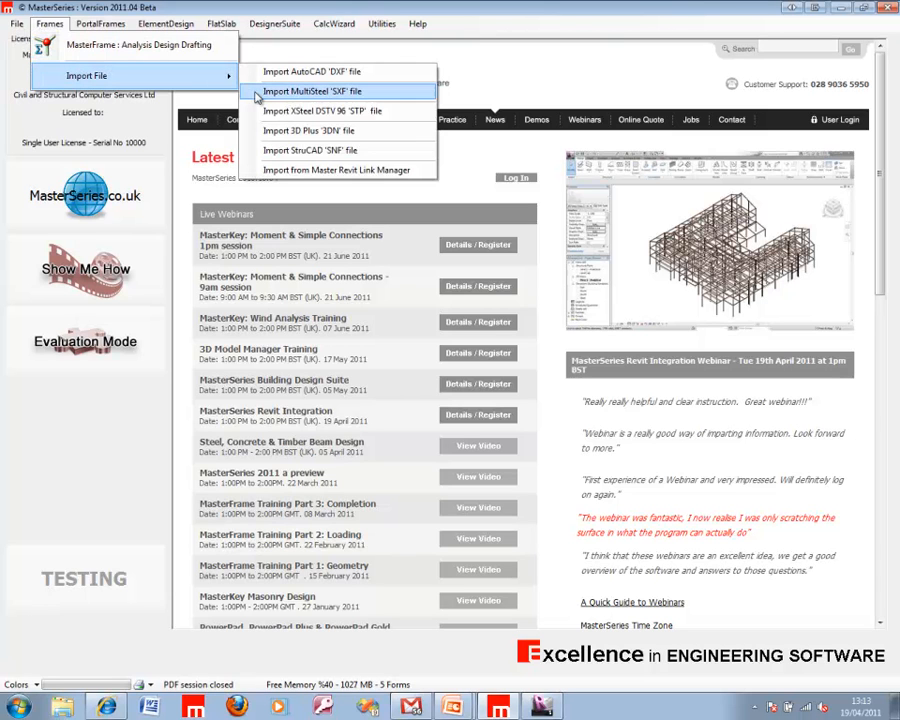
click(282, 172)
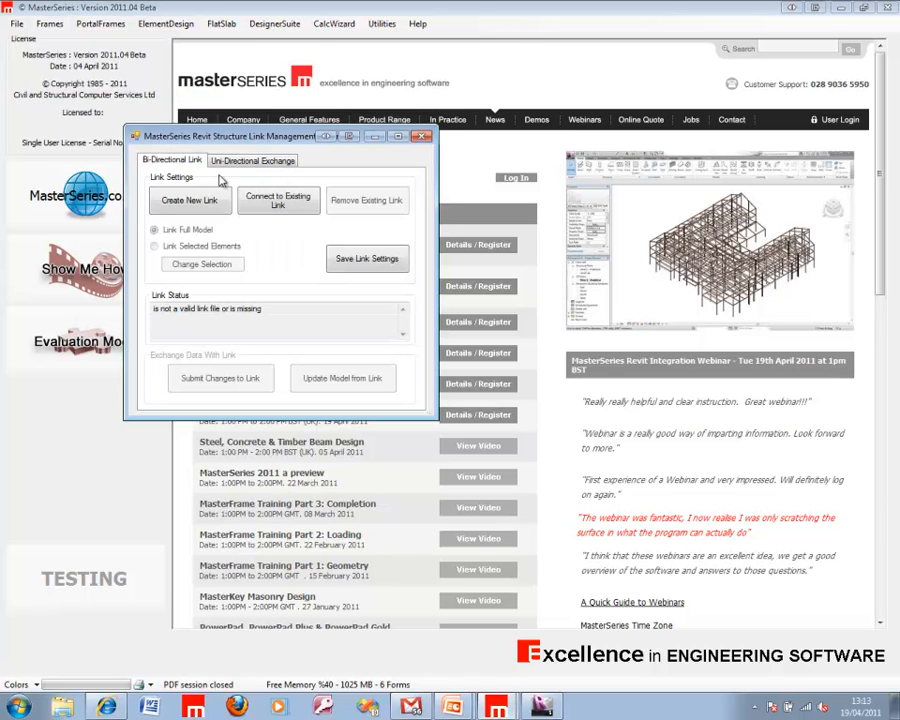
Create a new model from the stand-alone exchange file 3-Storey Steel Frame.rms using the uni-directional exchange.
click(248, 163)
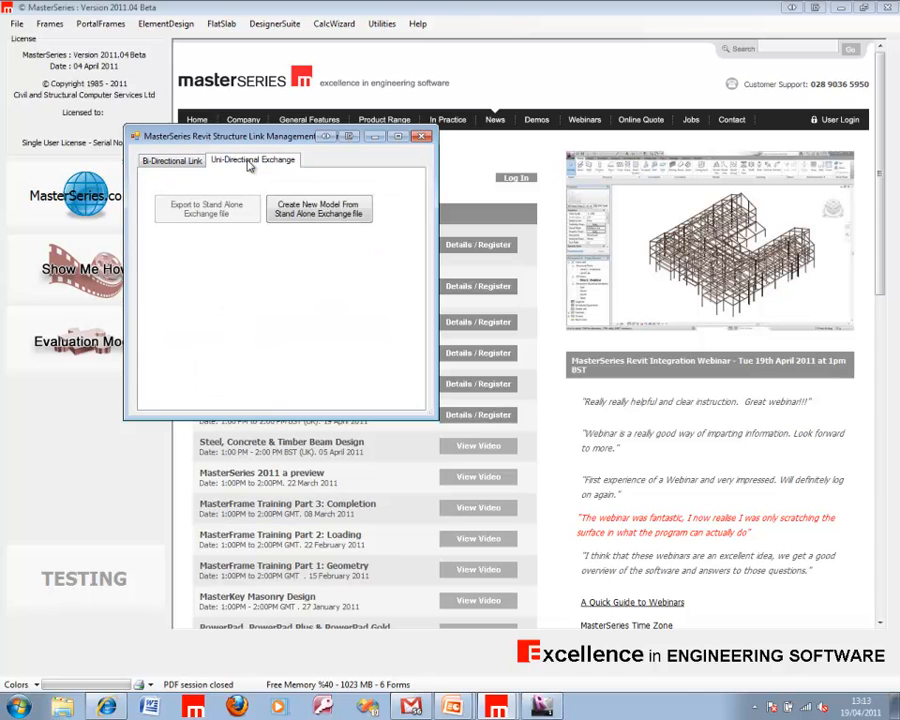
click(310, 215)
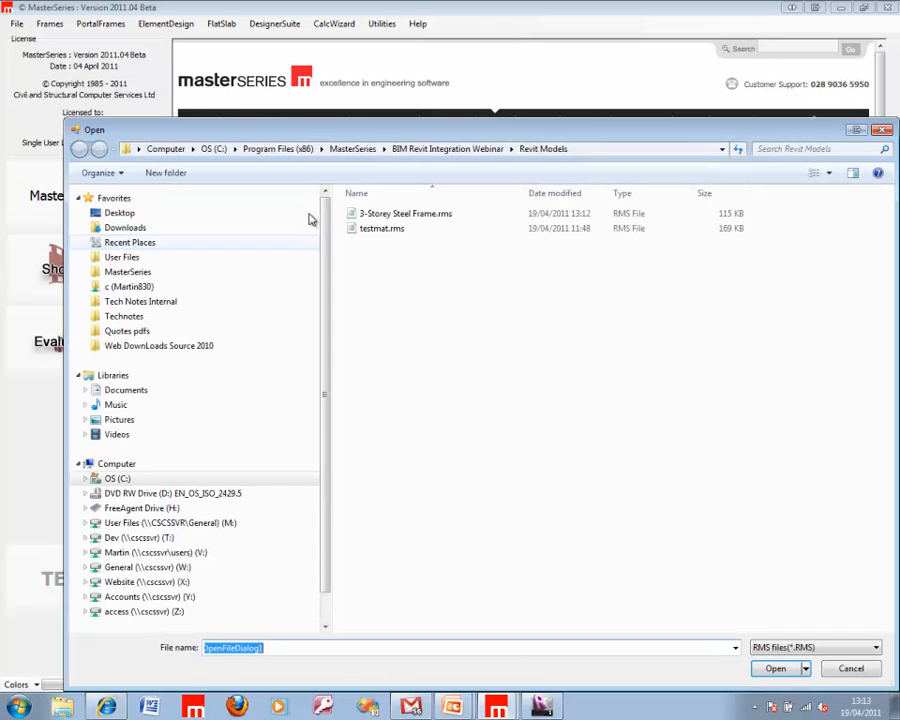
click(403, 214)
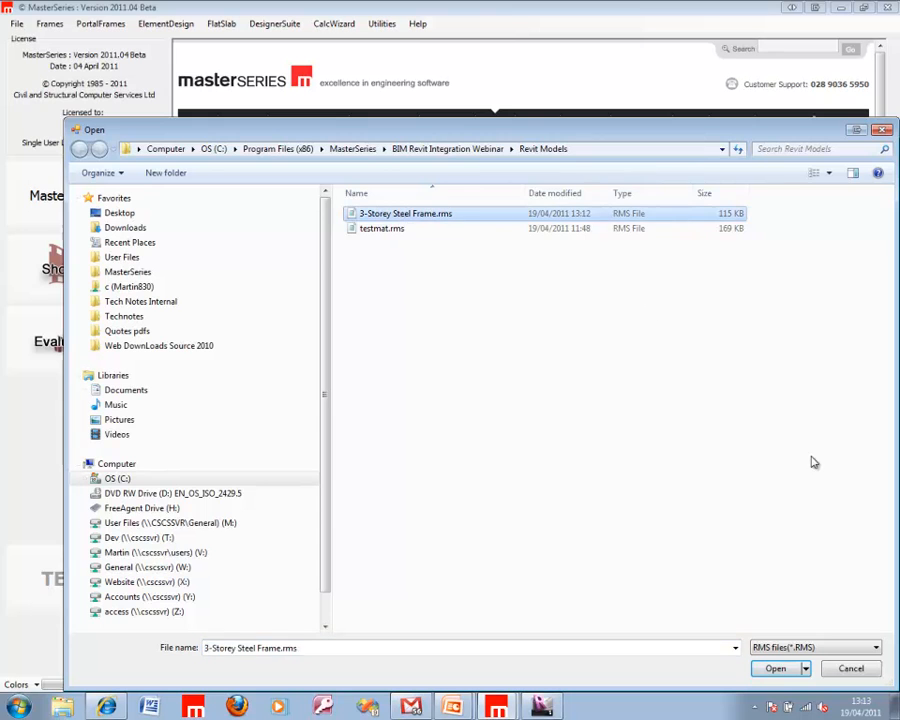
click(775, 668)
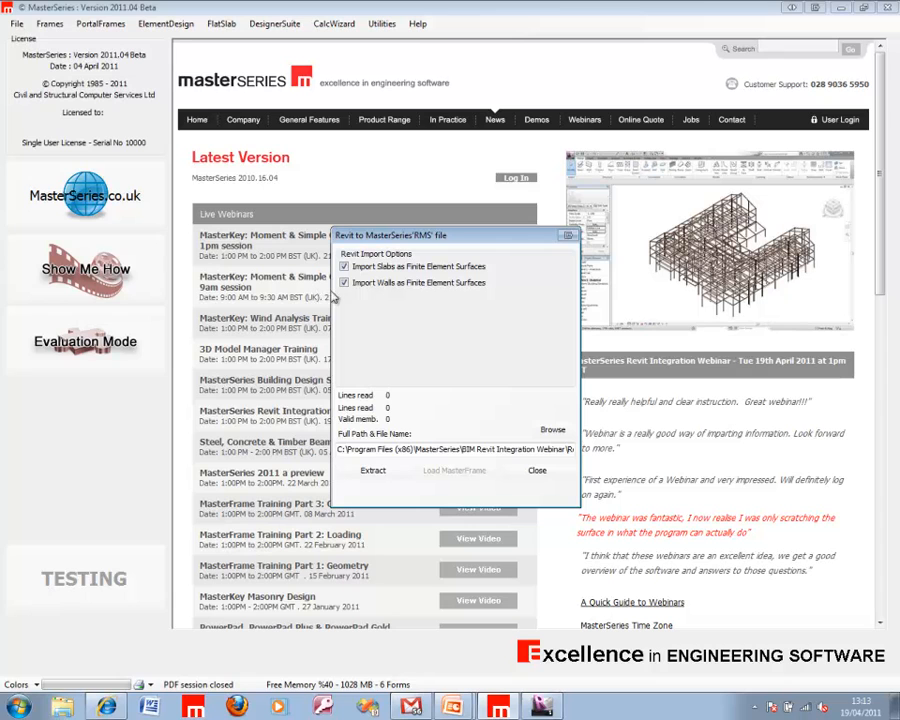
Exclude slabs from the finite element surface import, keep walls included, and extract the model, overwriting the existing file.
click(344, 266)
click(372, 470)
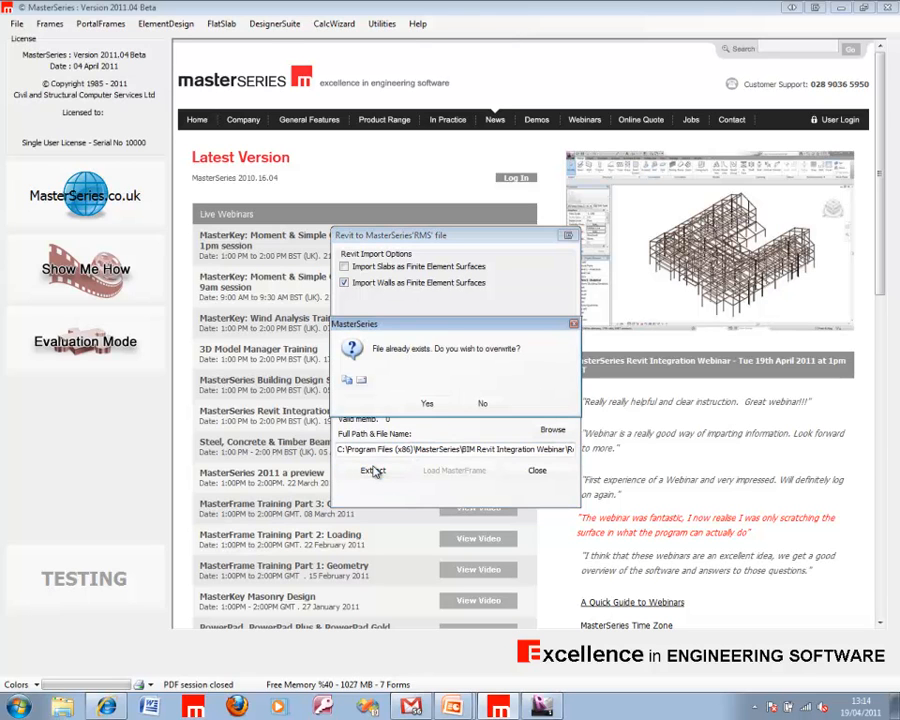
click(428, 403)
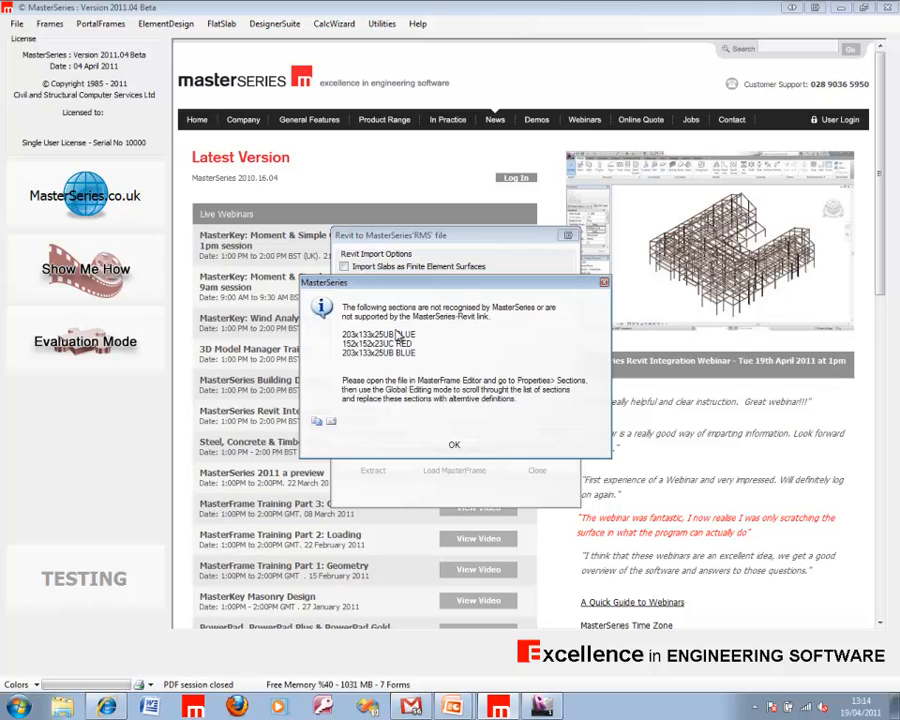
click(455, 447)
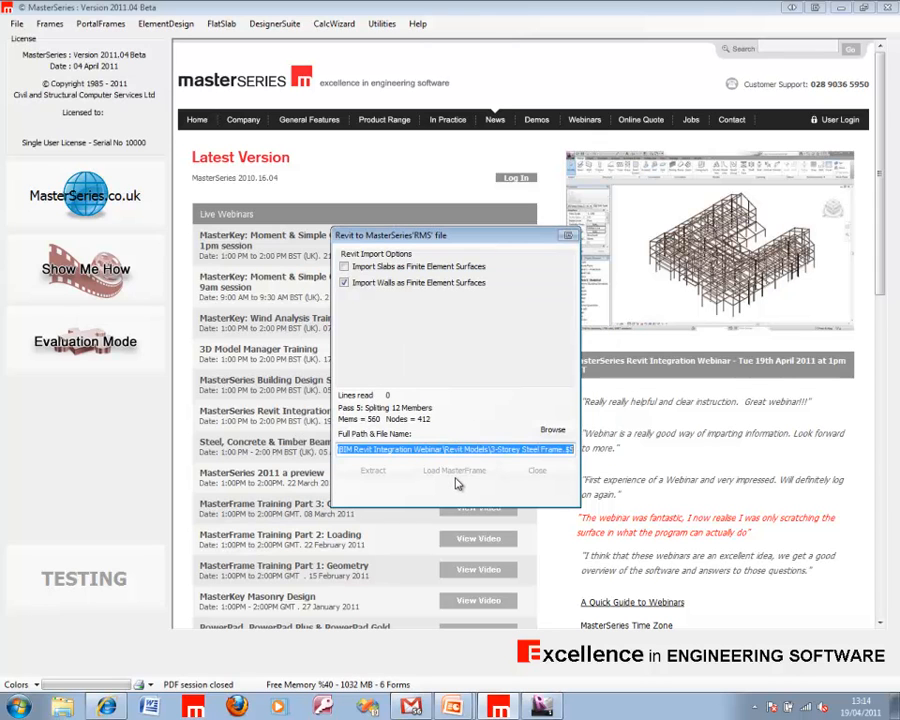
Load the extracted 3-Storey Steel Frame model into MasterFrame and acknowledge the invalid super members notice.
click(455, 470)
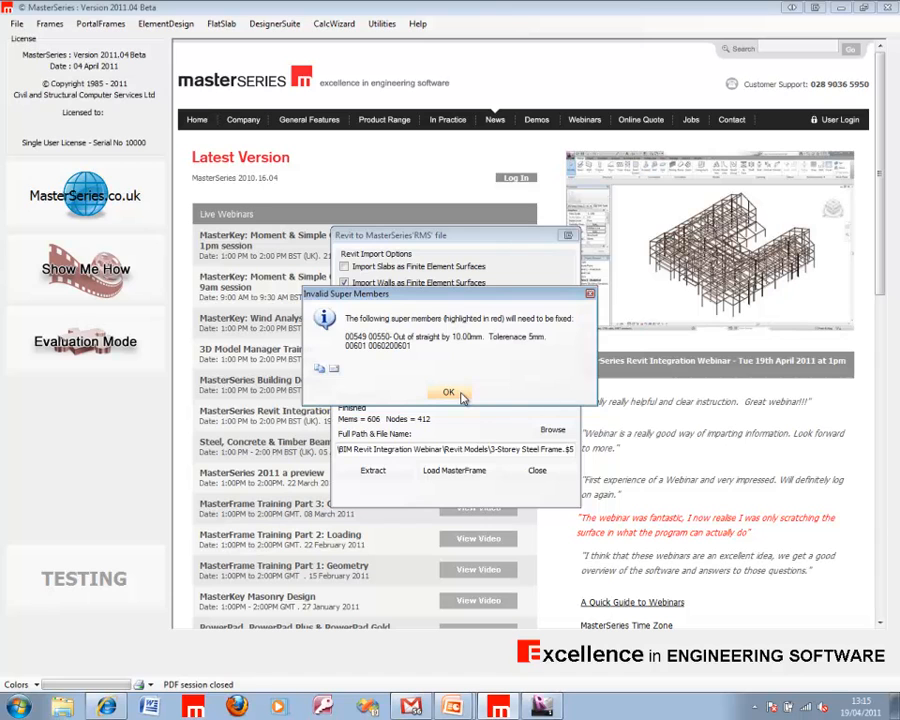
click(450, 393)
click(450, 393)
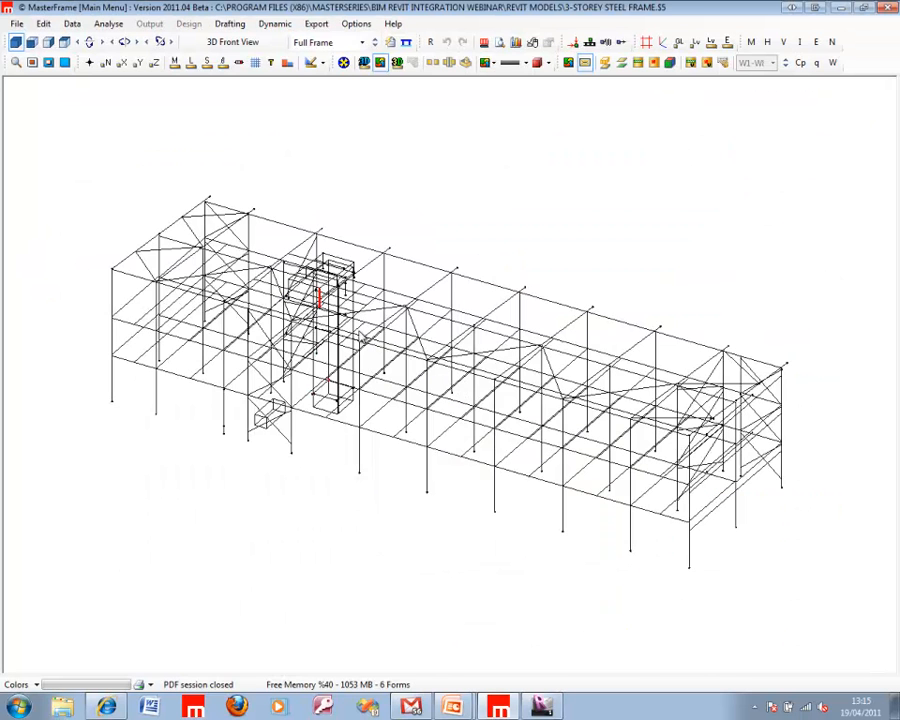
Inspect the imported frame in solid 3D rendering and in wireframe, including the member connections and the concrete lift shaft.
middle_drag(438, 375, 334, 372)
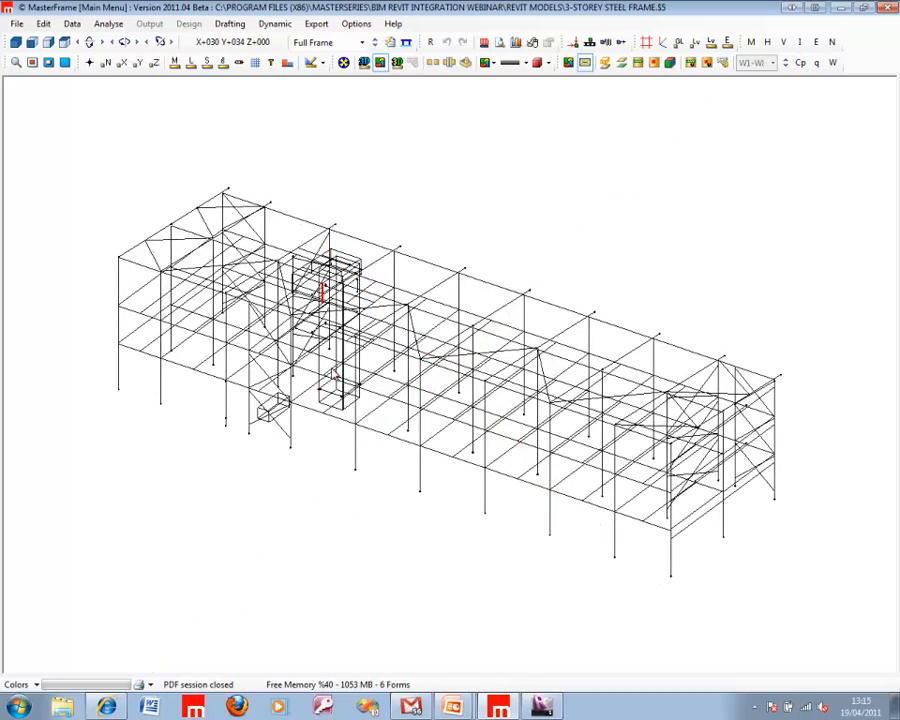
click(343, 62)
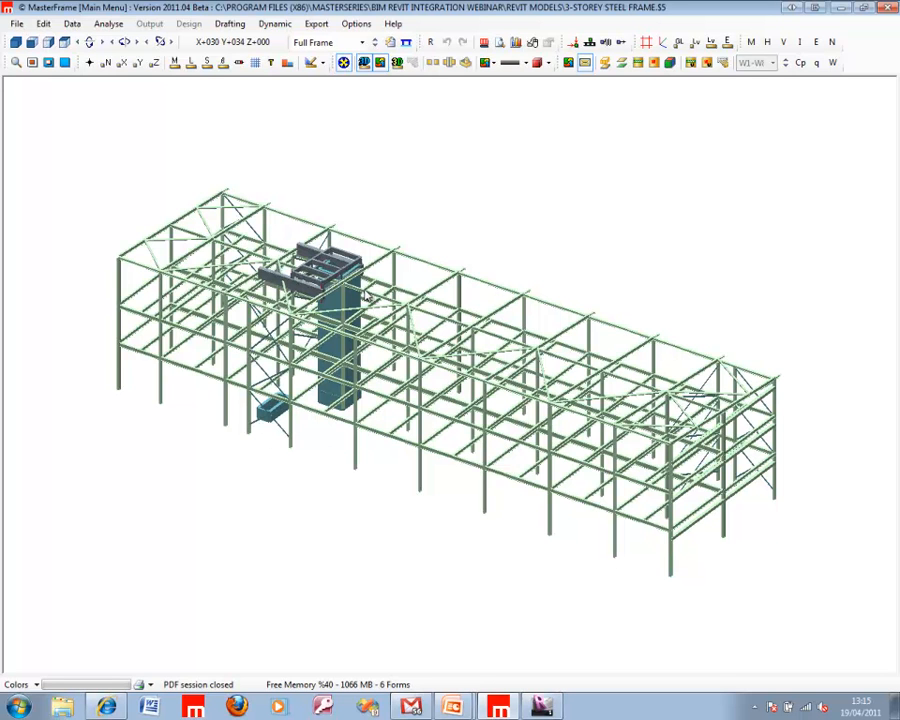
scroll(348, 268, up, 2)
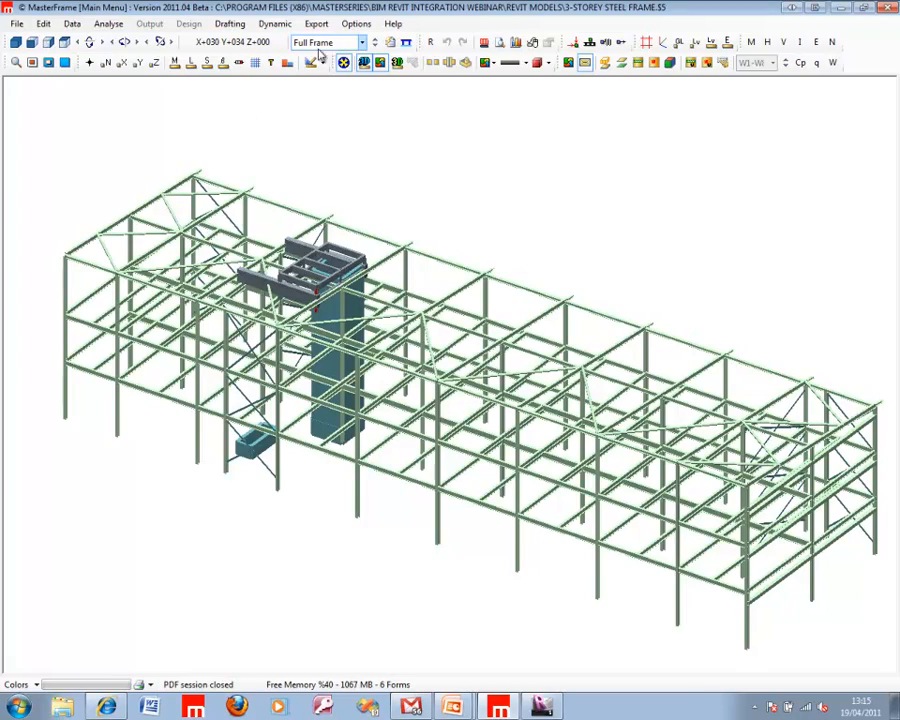
click(364, 63)
scroll(566, 432, up, 4)
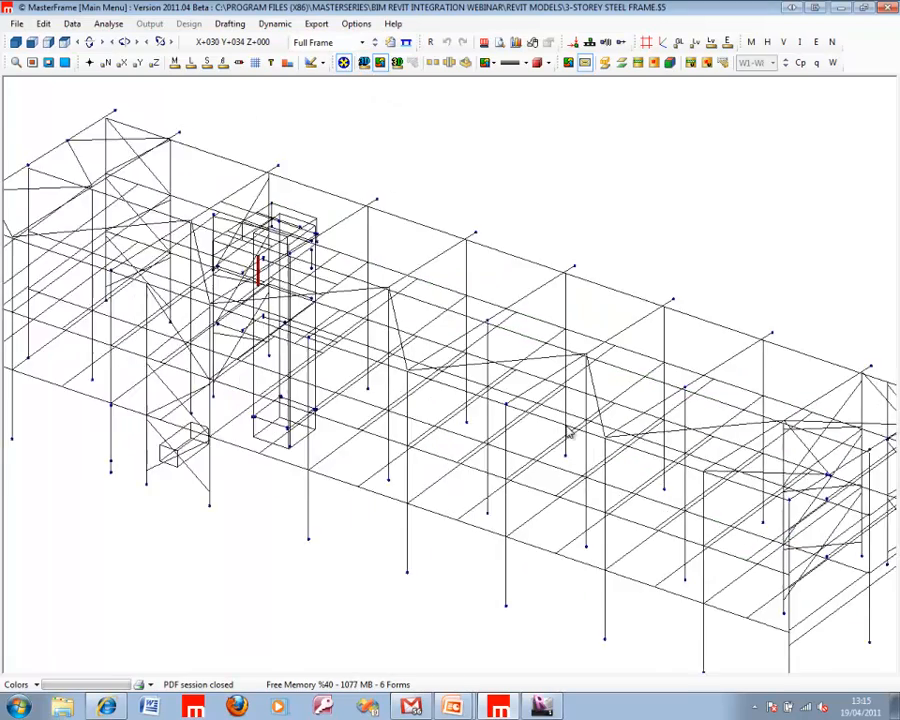
scroll(566, 432, up, 5)
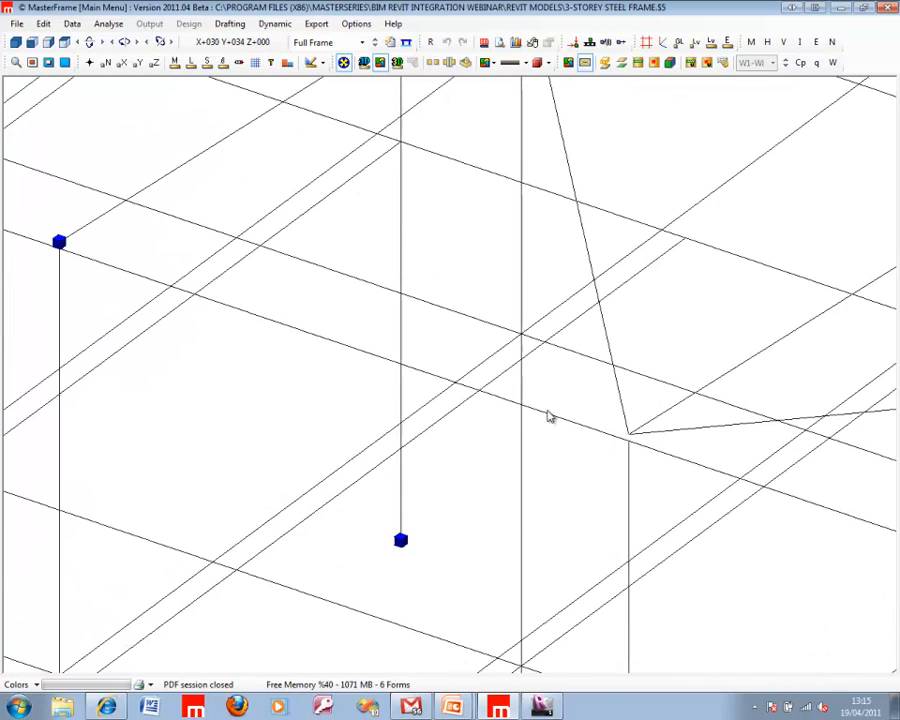
Run the R command on the full frame and dismiss the mesh generation warnings.
click(430, 43)
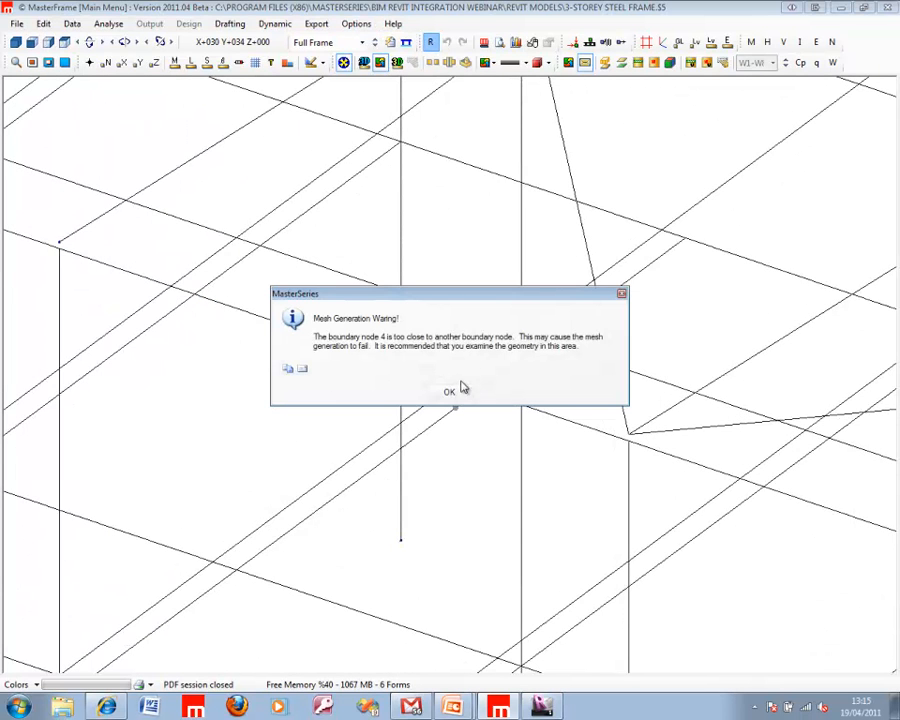
click(452, 393)
click(452, 393)
click(452, 393)
click(452, 393)
click(452, 393)
click(452, 393)
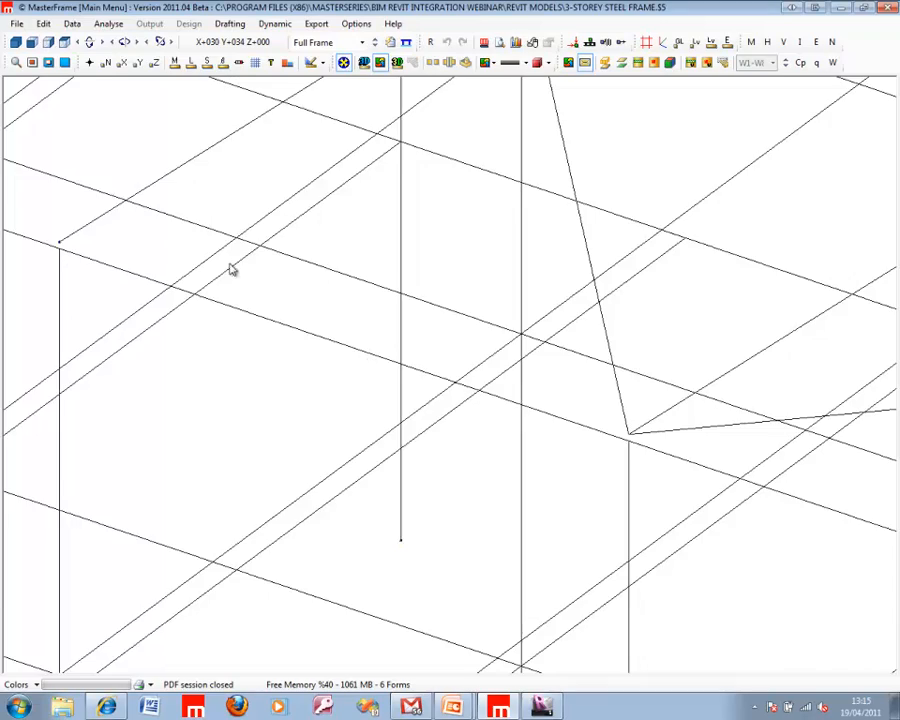
Bring the lift shaft area into view and open the member section properties in the MasterFrame editor.
right_drag(450, 376, 476, 491)
scroll(476, 491, down, 3)
middle_drag(348, 315, 586, 383)
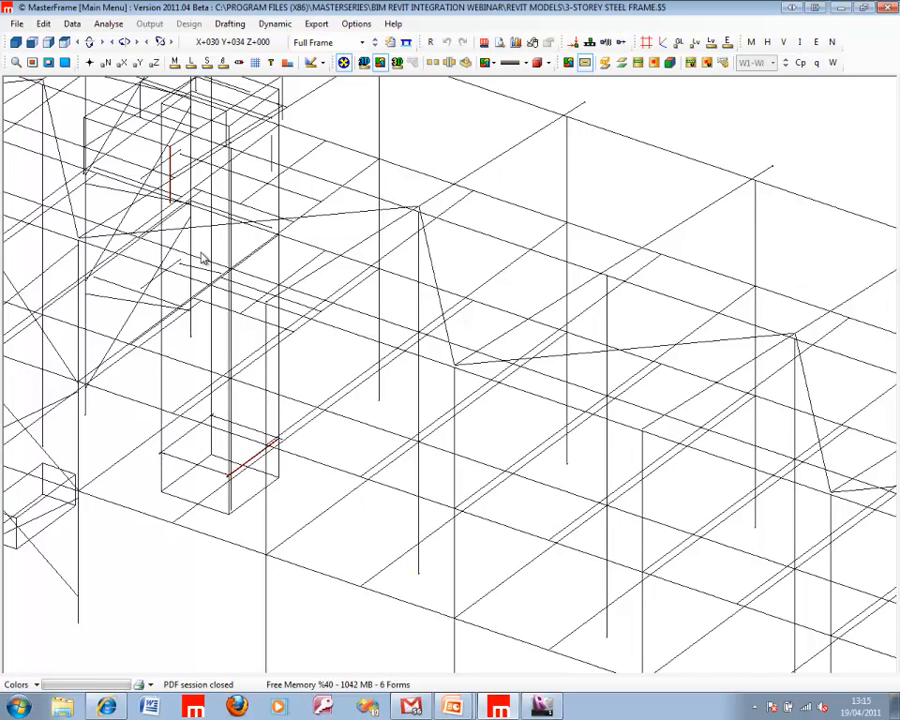
middle_drag(203, 257, 408, 320)
scroll(396, 301, down, 2)
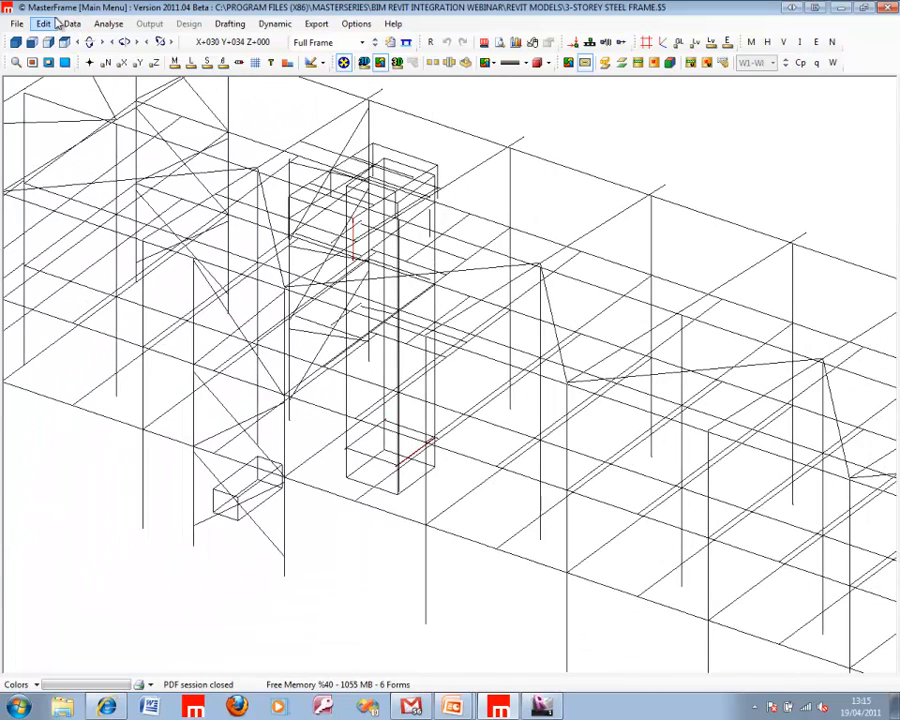
click(45, 23)
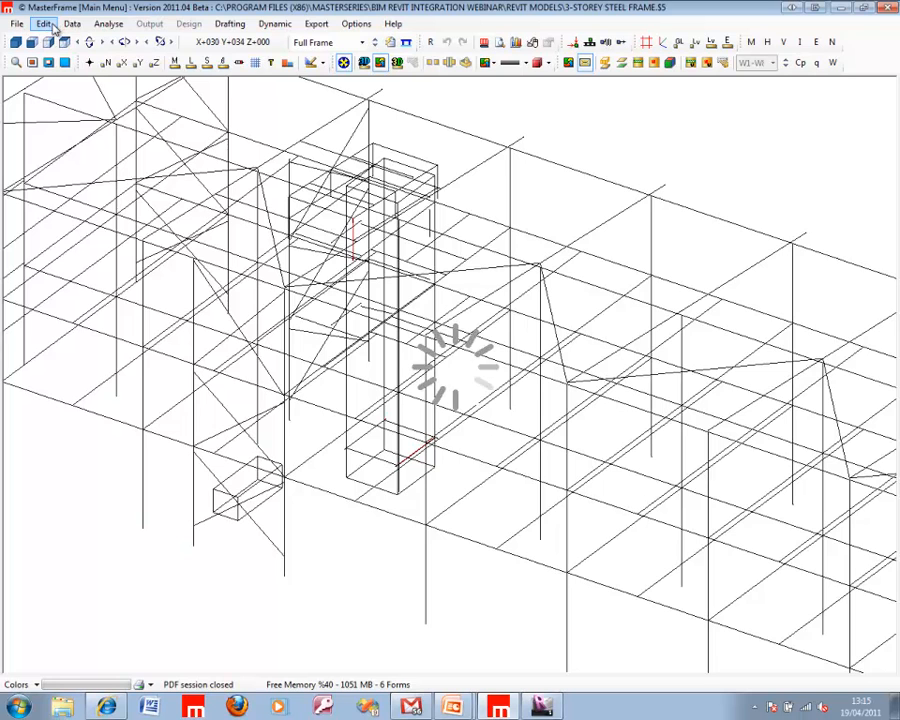
click(197, 23)
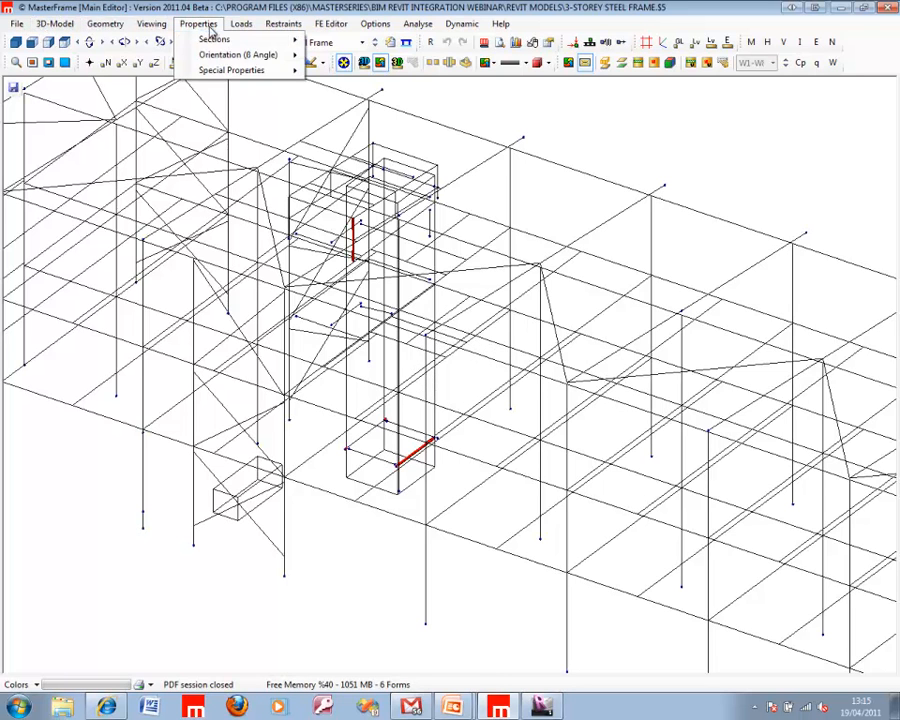
mouse_move(284, 45)
click(340, 41)
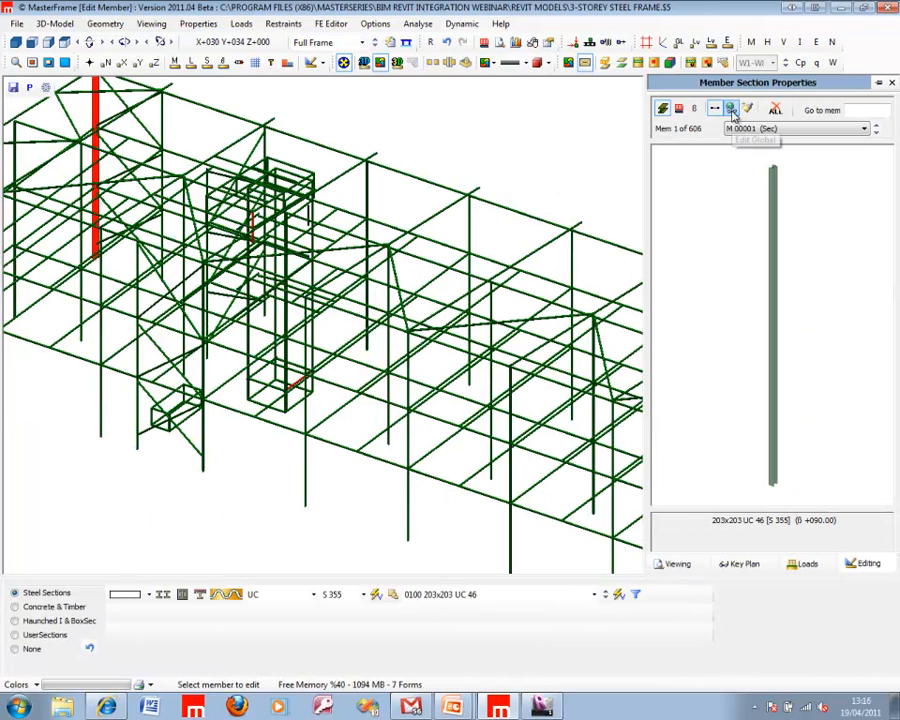
Globally edit the 152x152x23UC RED-Warning section group, changing its section type to UC and its size to 152x152 UC 23.
click(732, 110)
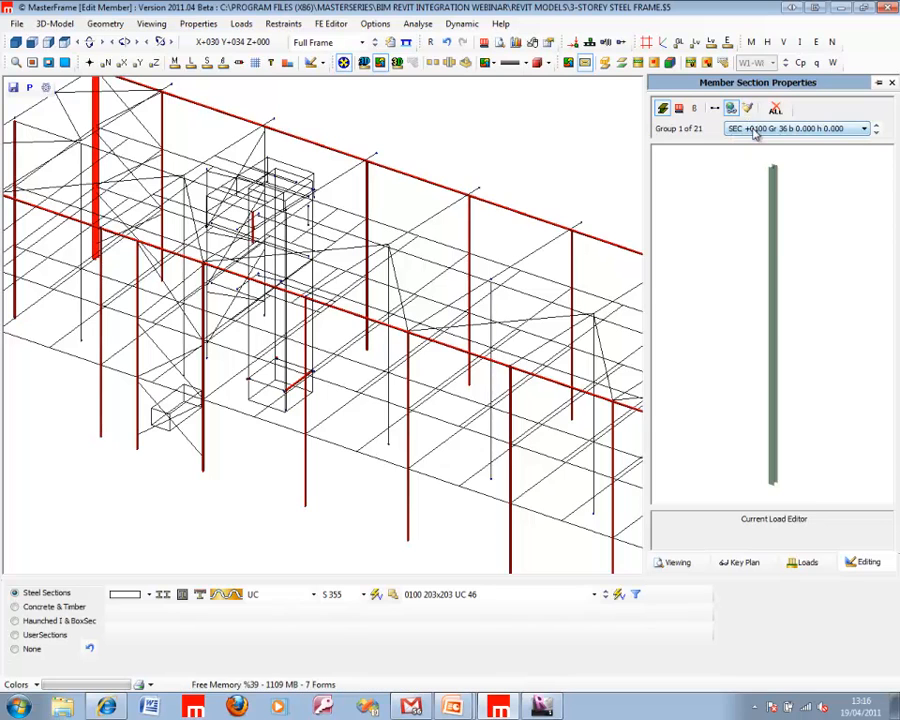
click(757, 130)
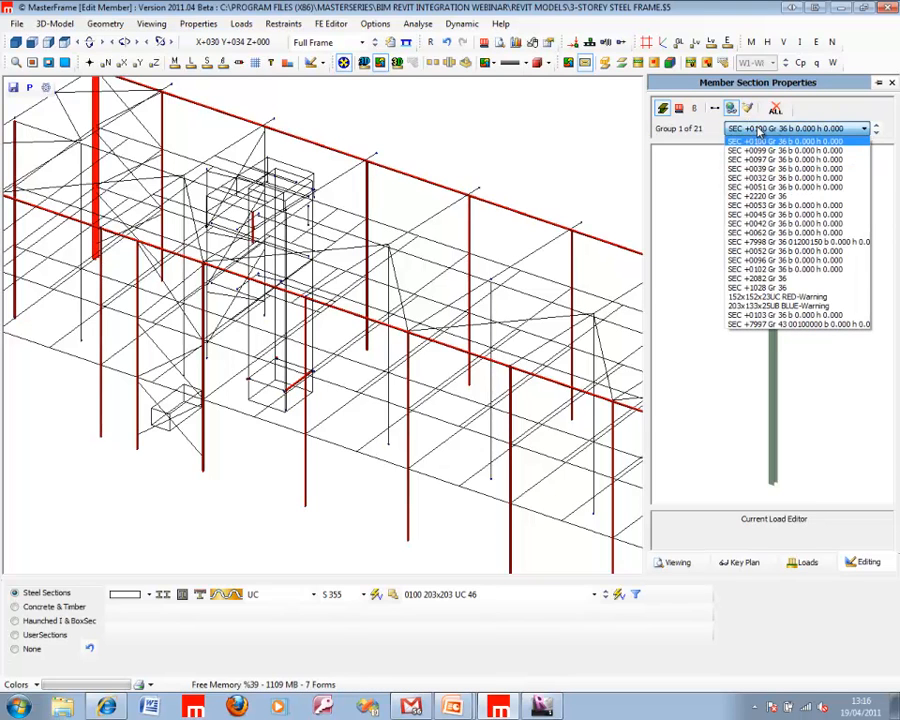
click(827, 299)
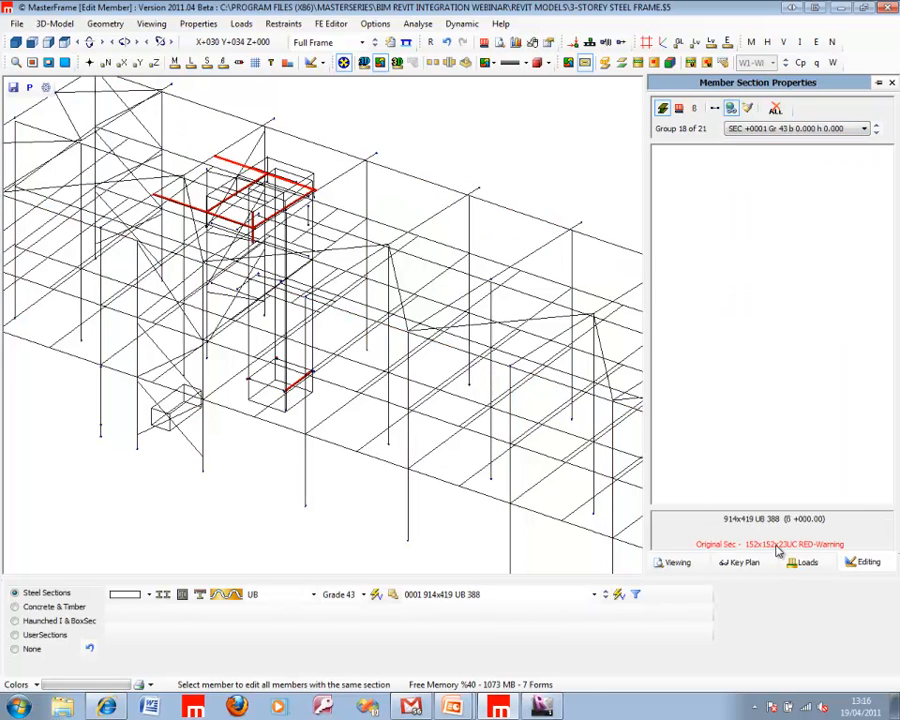
click(313, 594)
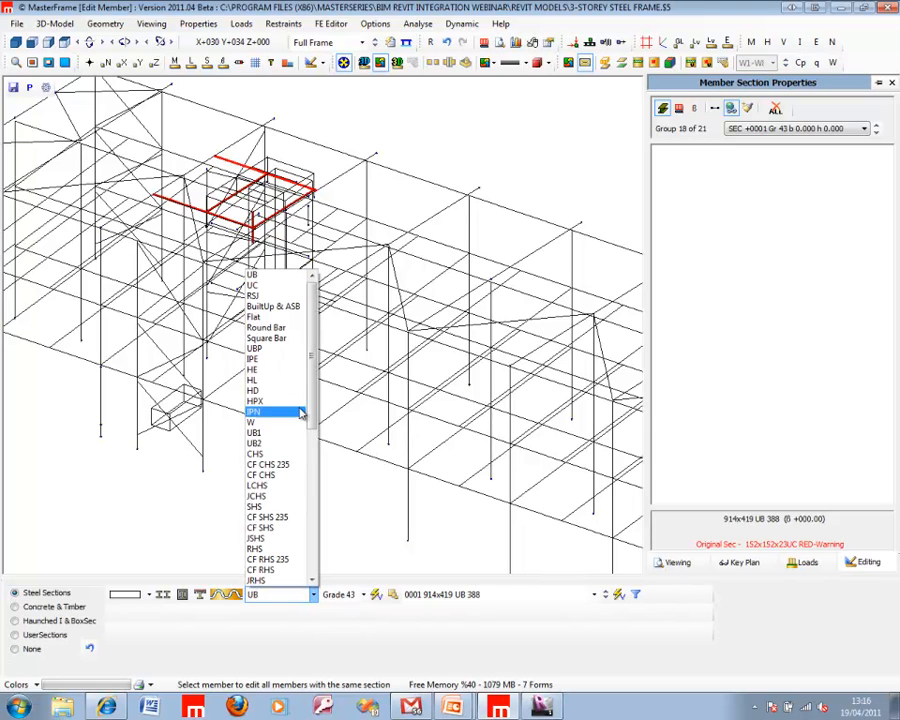
click(293, 287)
click(425, 596)
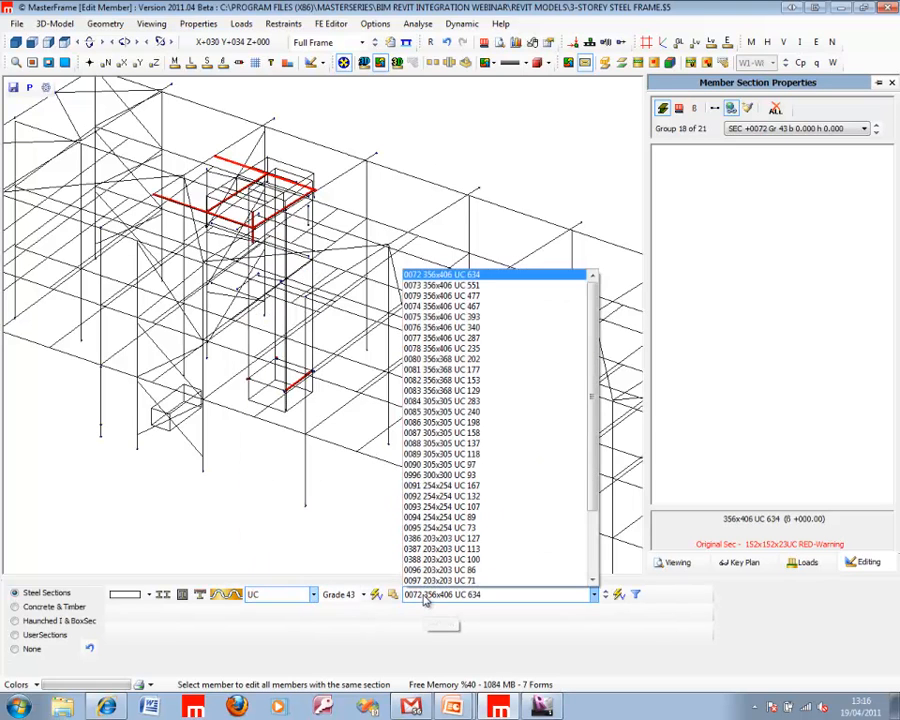
scroll(446, 408, down, 3)
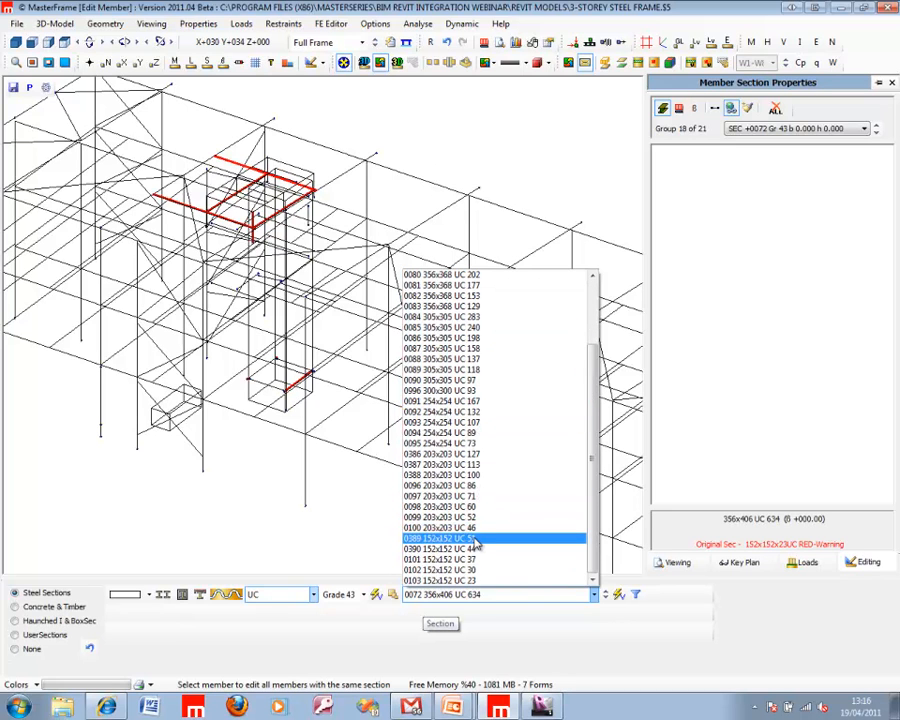
click(484, 581)
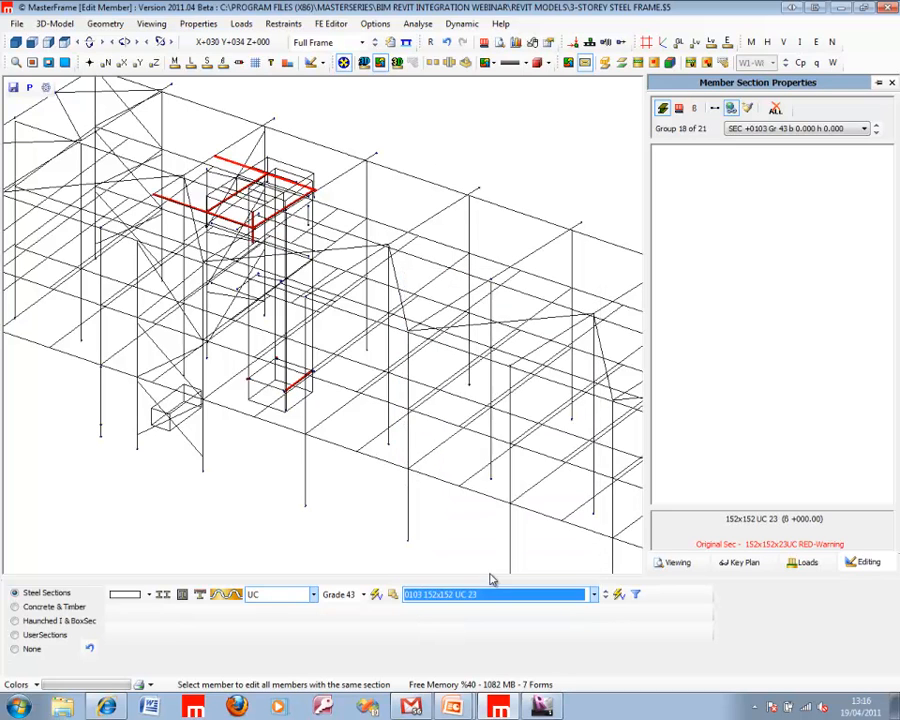
Check the section group list for the 203x133x25UB BLUE-Warning group, leave it unedited and exit the member section editor.
click(864, 128)
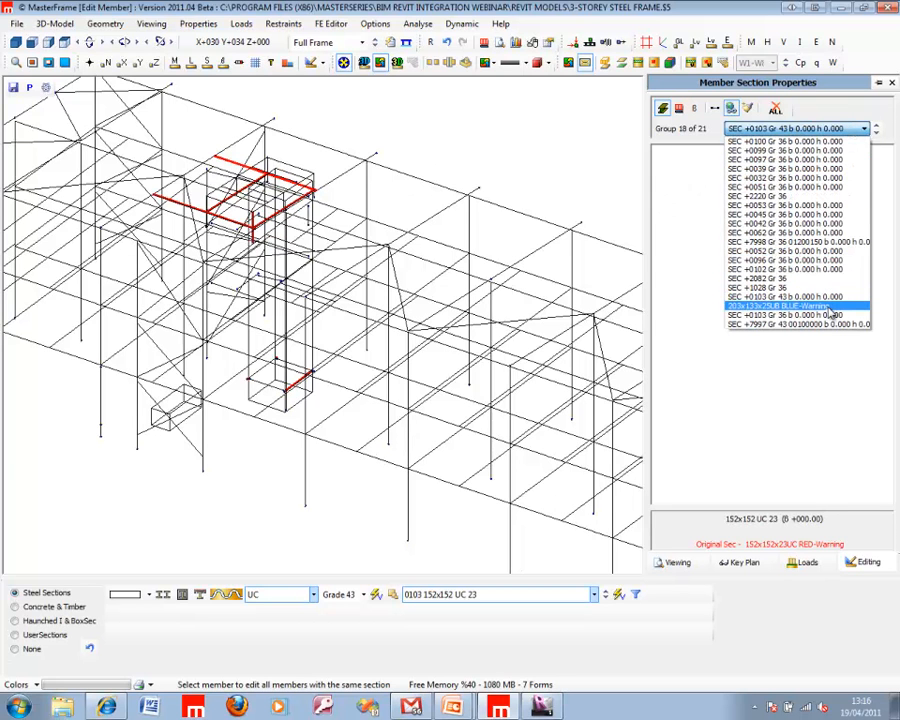
click(562, 7)
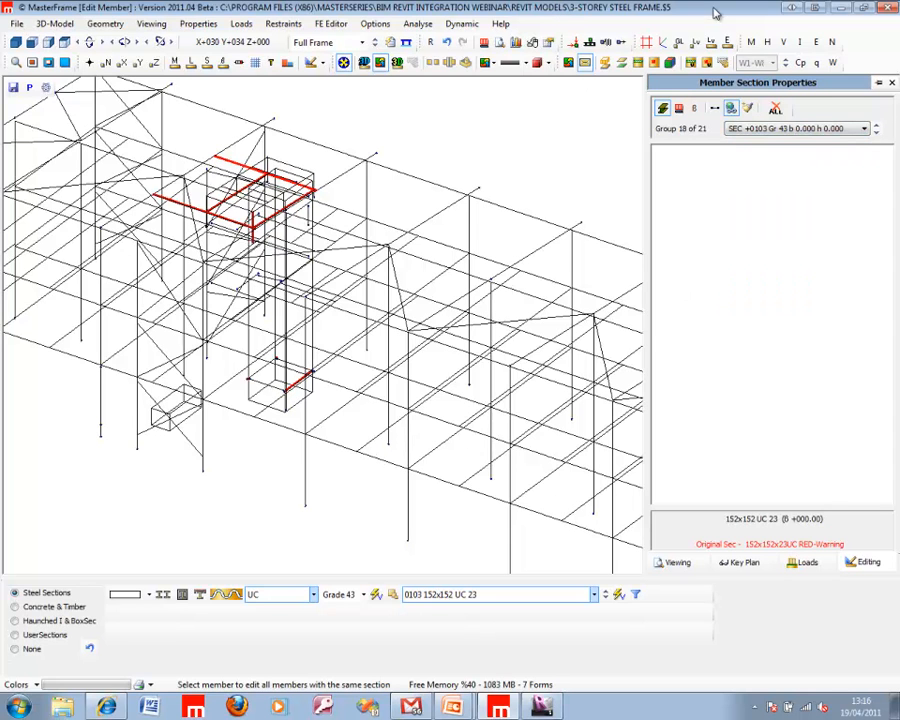
click(887, 8)
middle_drag(452, 405, 472, 496)
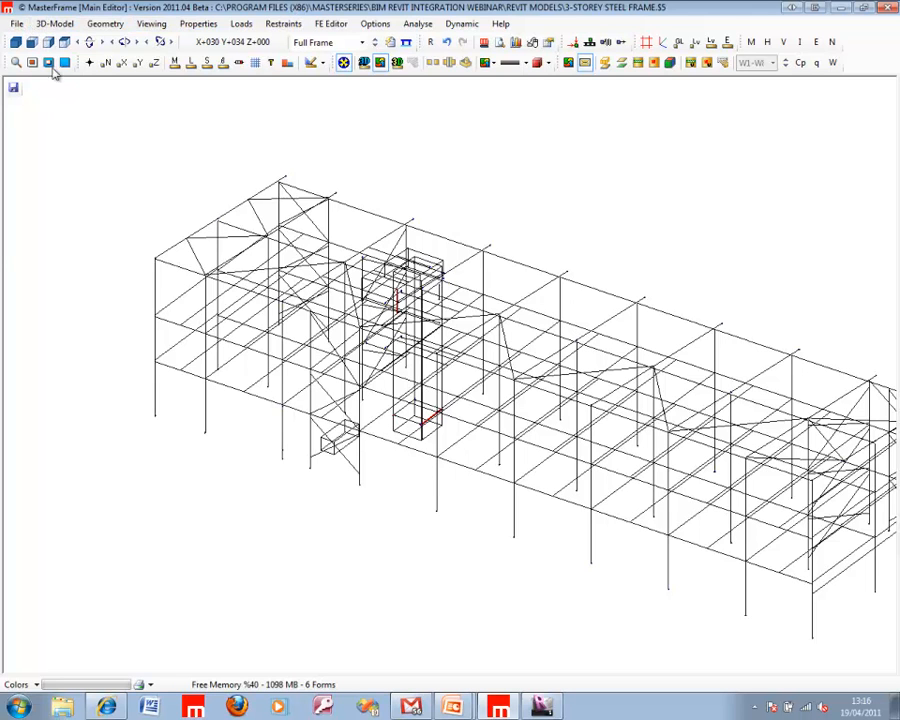
Open the MS Revit Sample 001 model from the BIM Revit Integration Webinar folder, acknowledging the super member and short member notices.
click(18, 24)
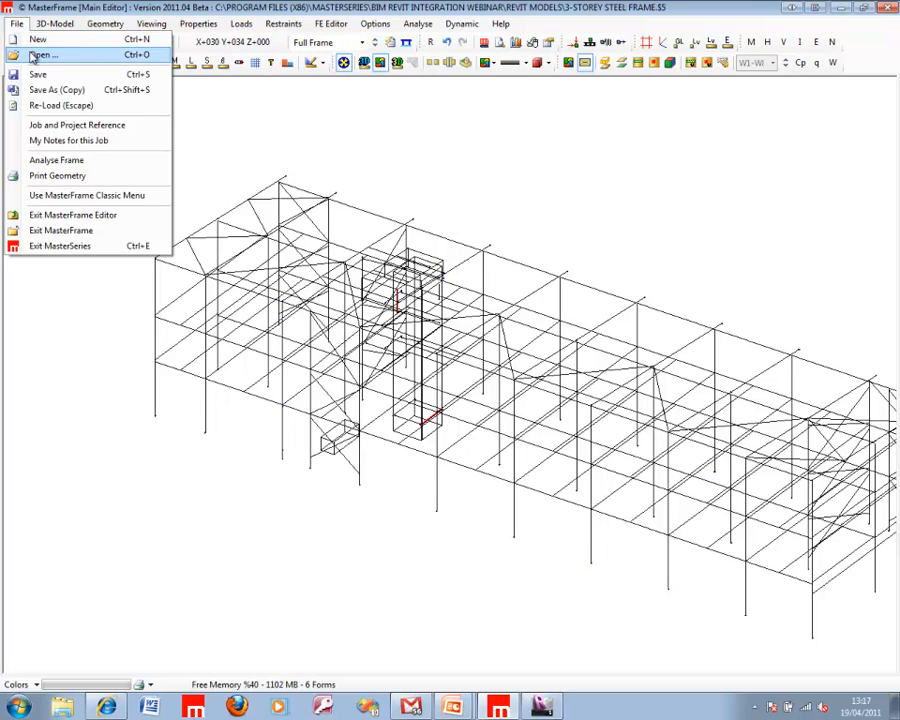
click(40, 55)
click(450, 386)
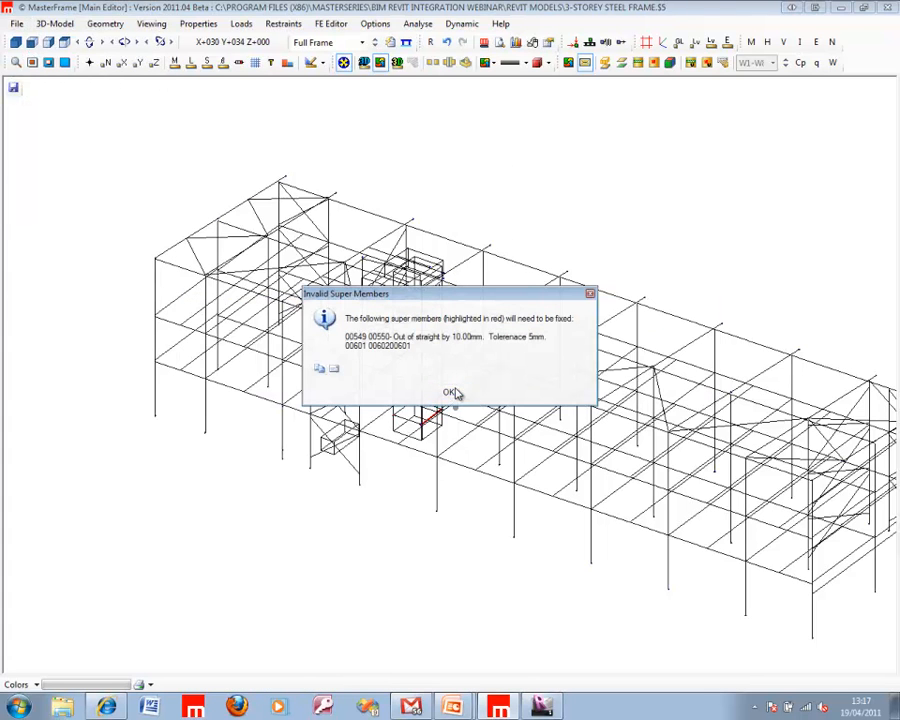
click(452, 395)
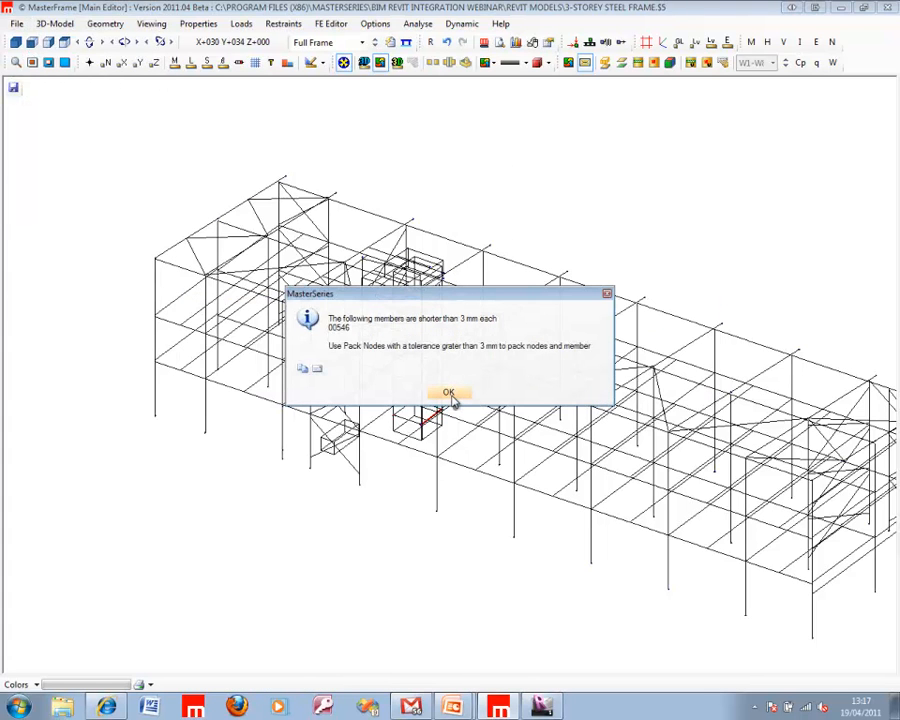
click(450, 394)
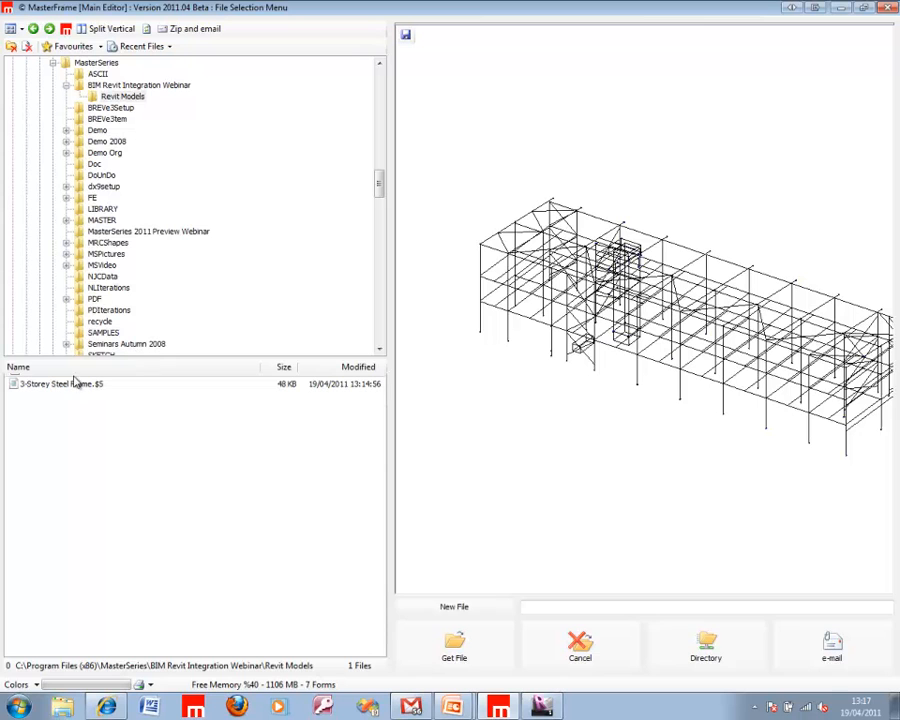
click(121, 86)
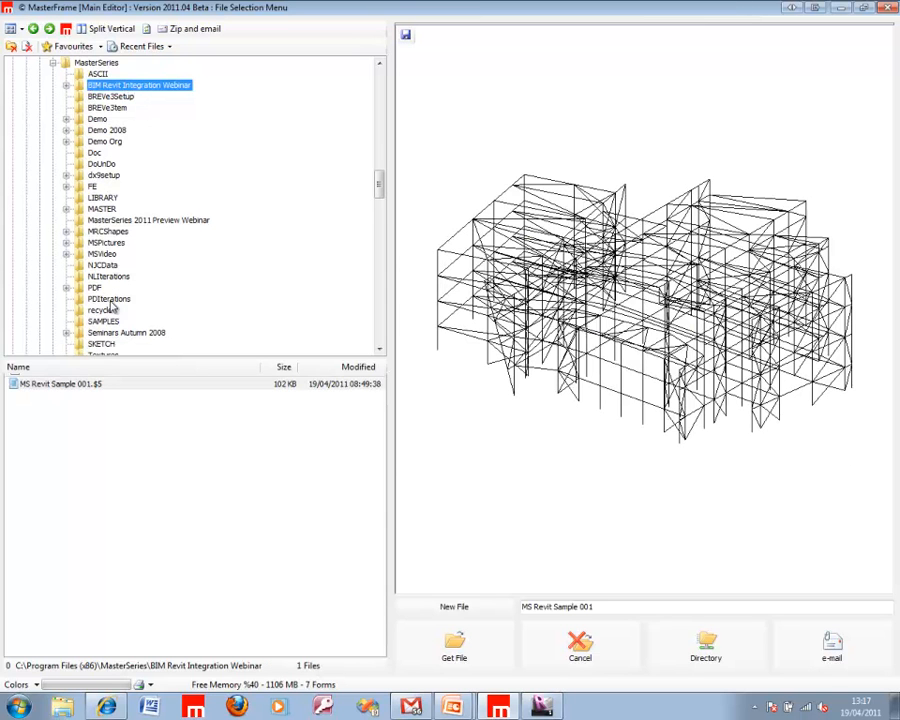
click(88, 385)
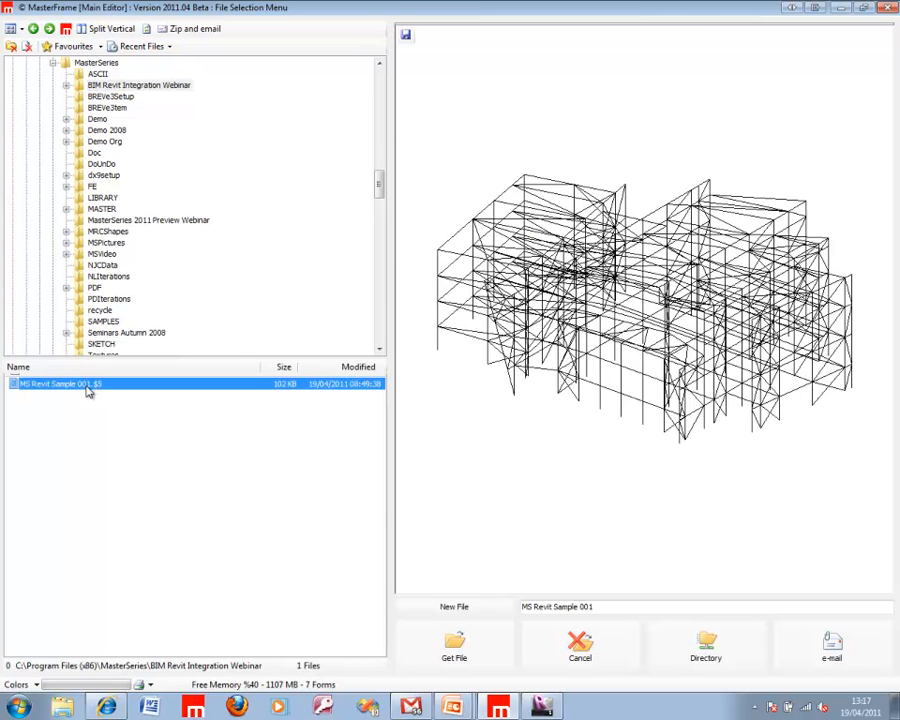
click(462, 660)
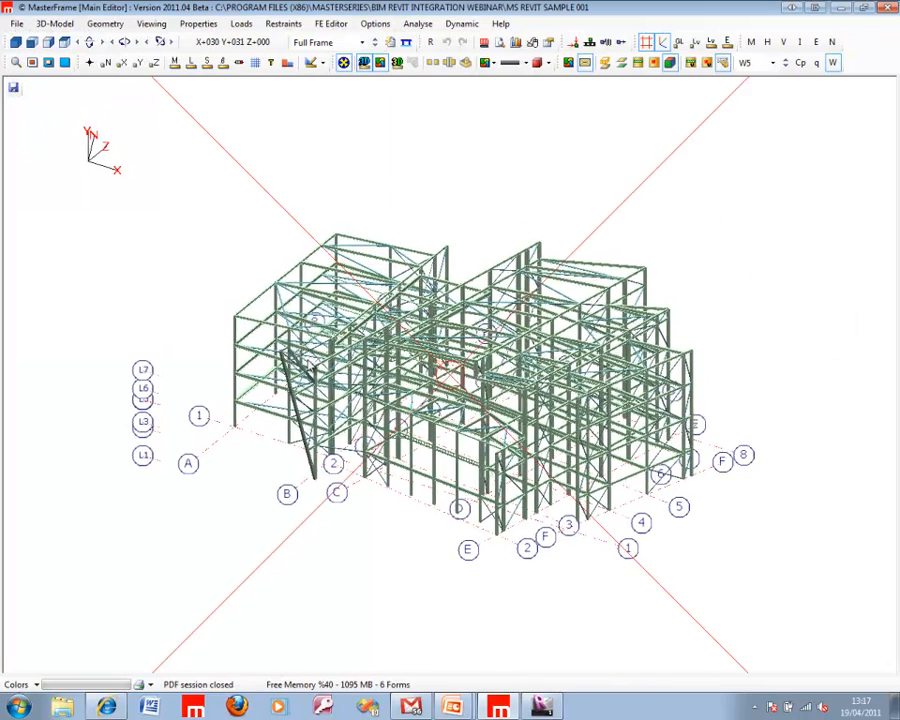
Inspect the sample frame close up, in plan view and in the 3D front view.
scroll(430, 467, up, 5)
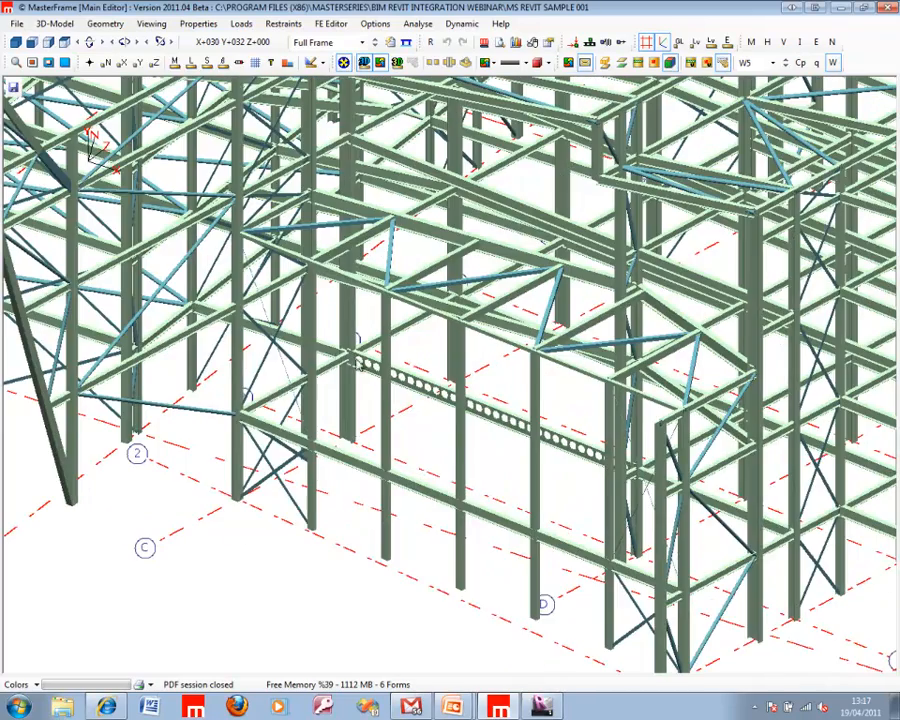
scroll(440, 275, down, 5)
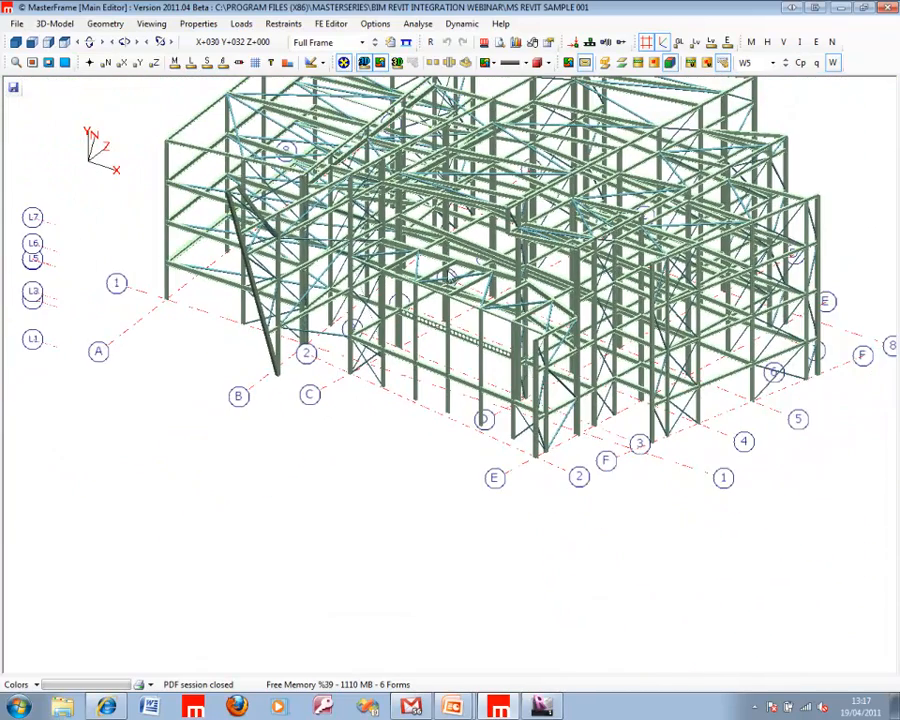
click(65, 42)
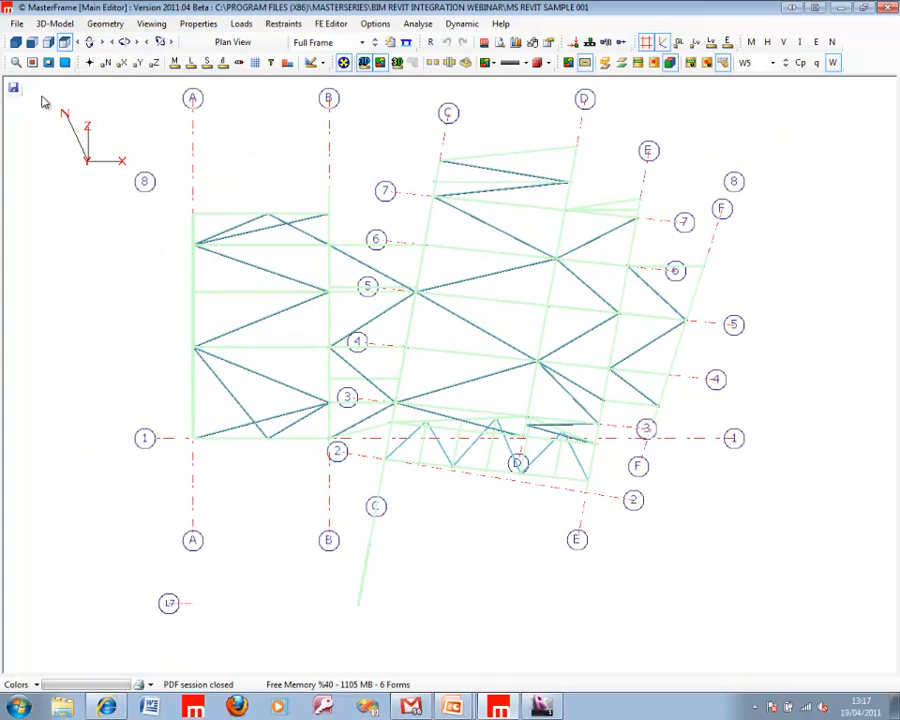
click(15, 42)
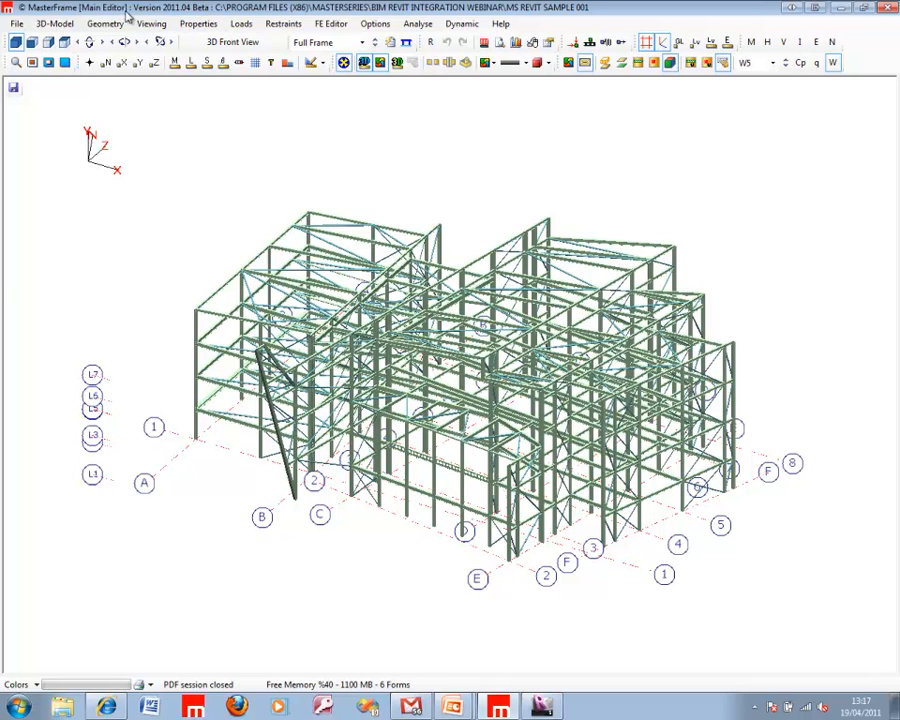
Save the model as a copy named MS Revit Sample 001 a and continue with the new file.
click(17, 23)
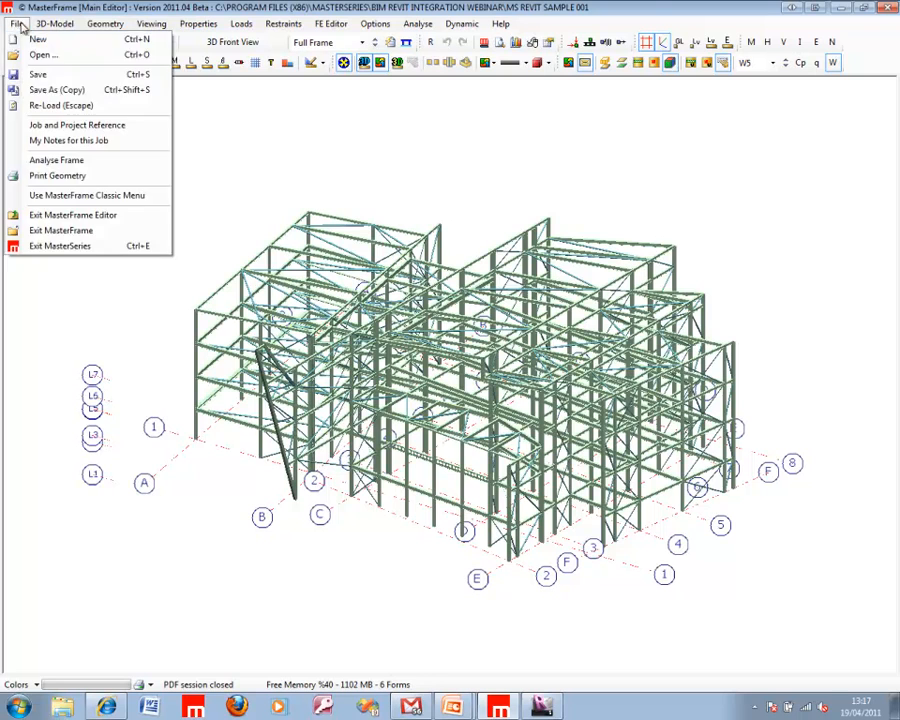
click(50, 88)
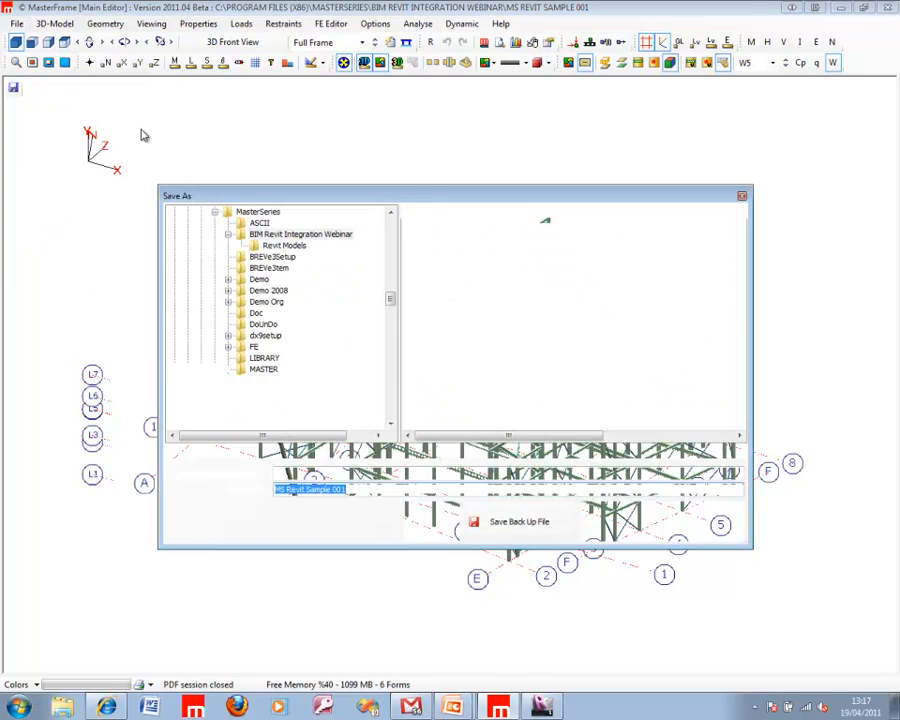
click(375, 489)
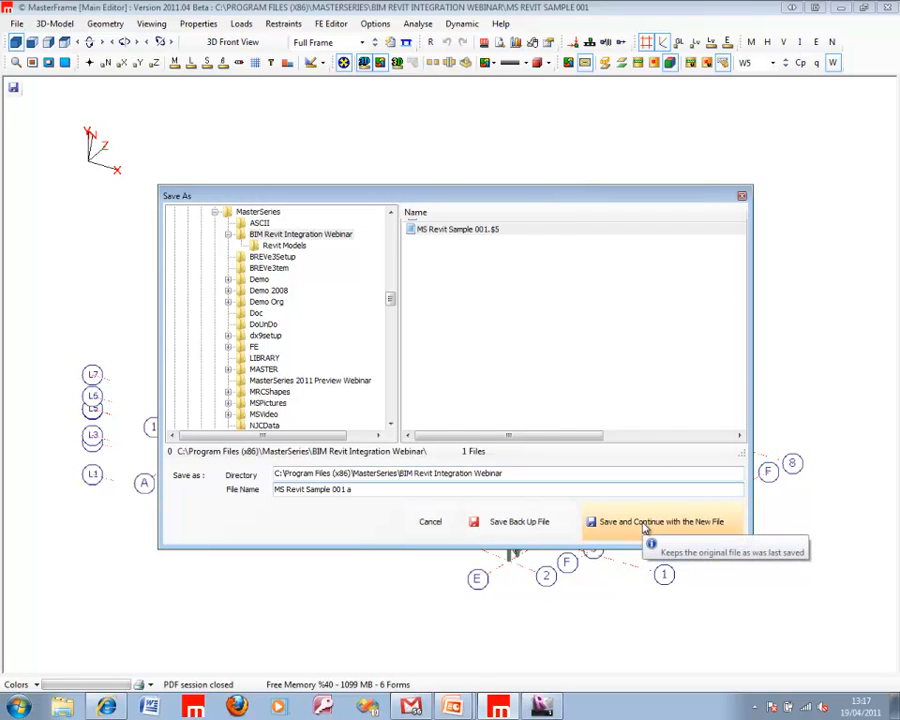
click(590, 525)
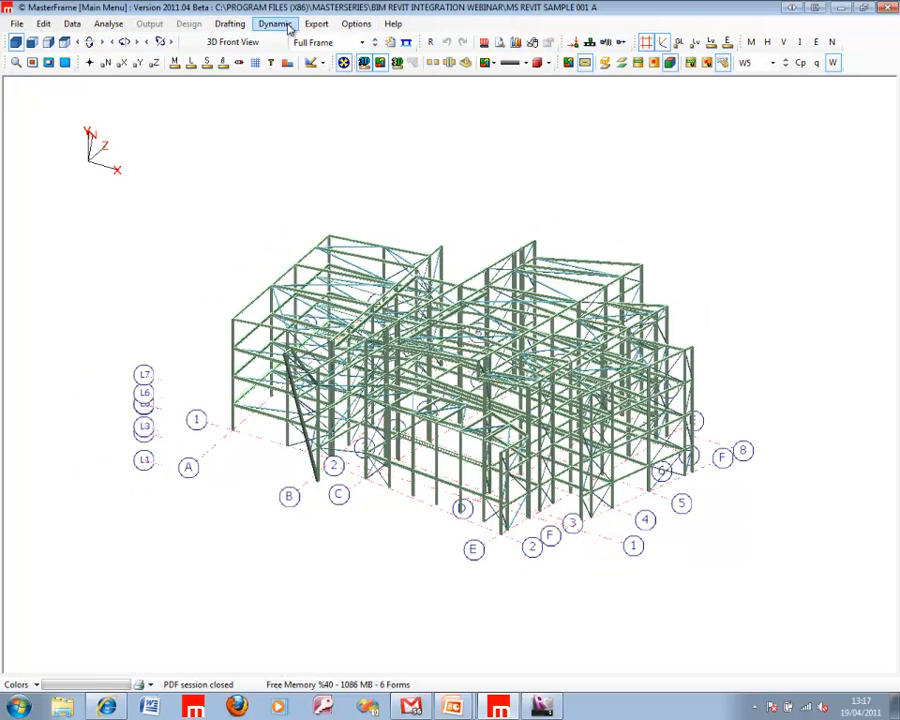
click(315, 25)
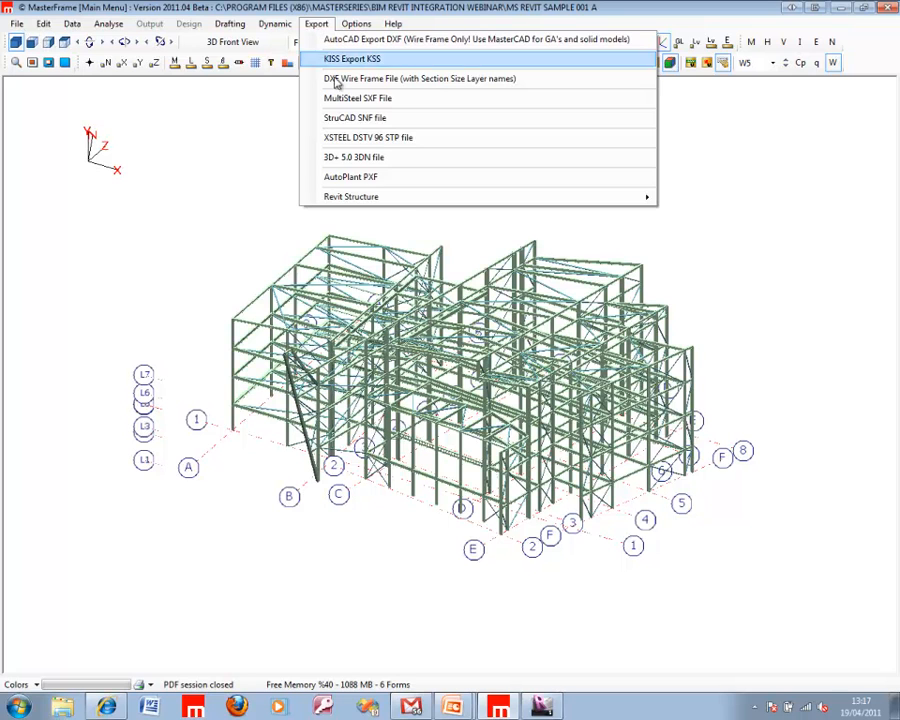
mouse_move(392, 198)
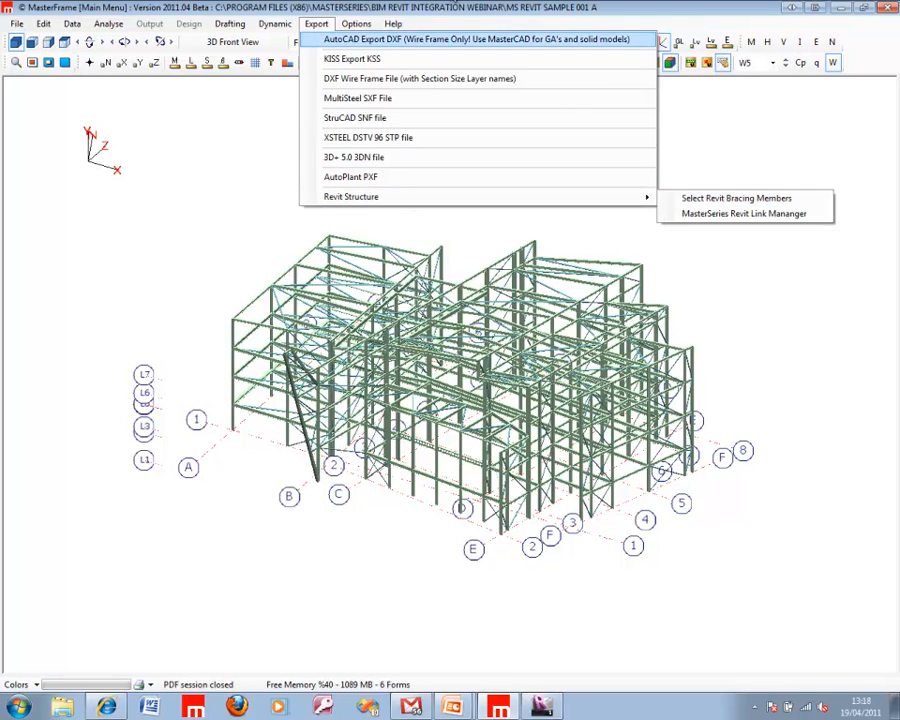
click(340, 8)
Show the frame as a wireframe and start the selection of Revit bracing members for the Revit Structure export.
click(363, 62)
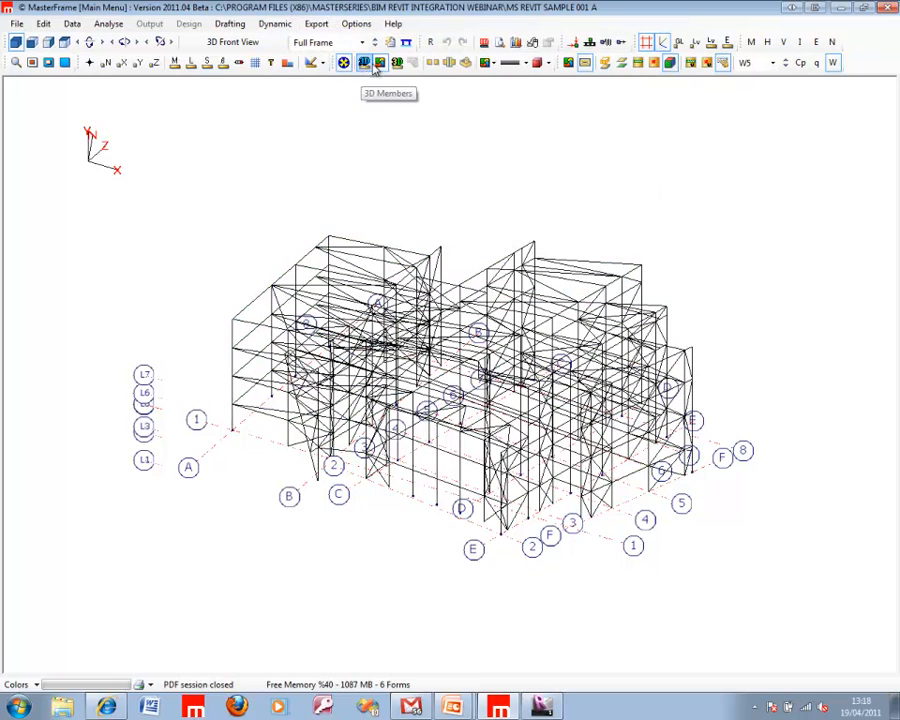
drag(400, 310, 441, 309)
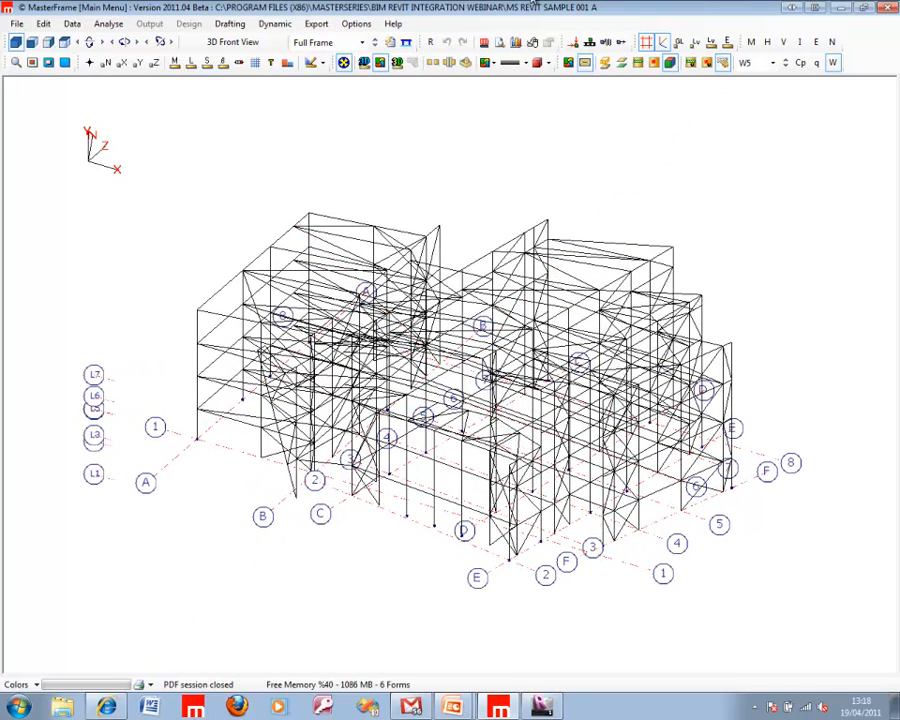
click(316, 24)
mouse_move(361, 199)
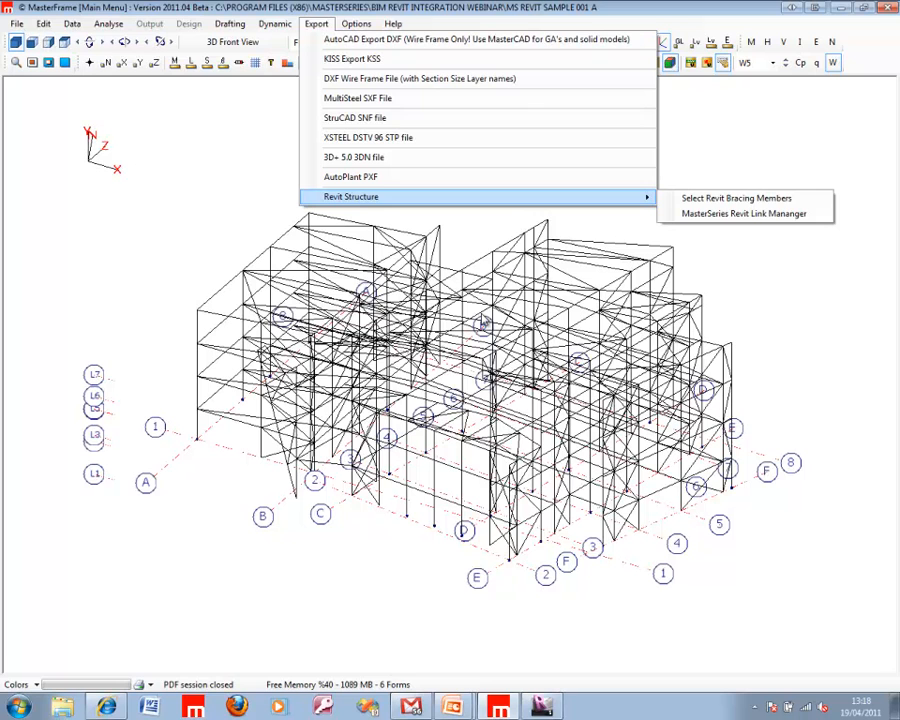
click(706, 199)
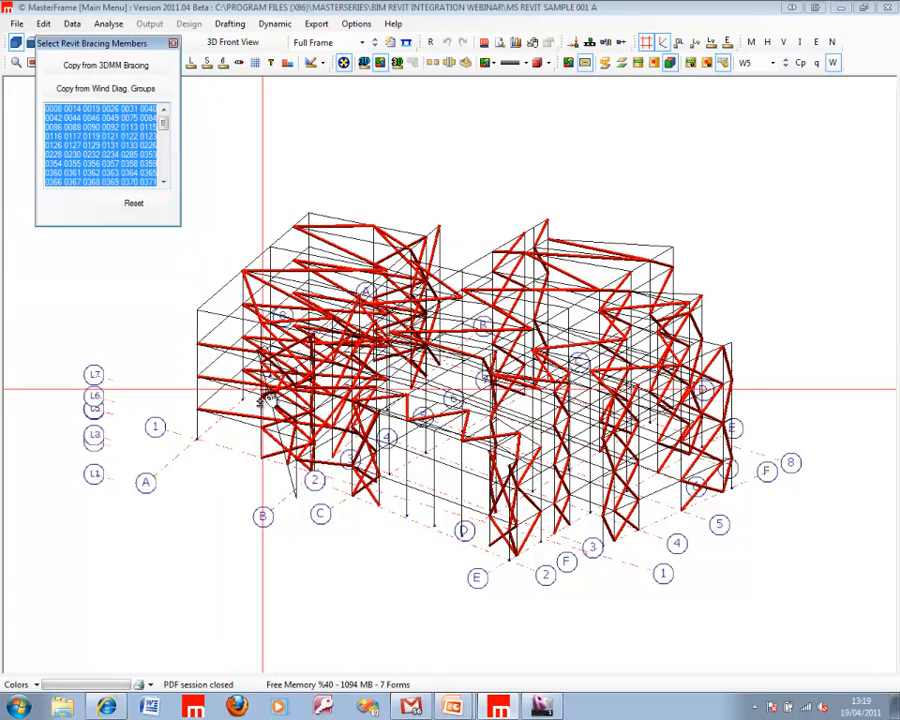
Reset the Revit bracing member selection, copy it from the 3DMM bracing and move the selection window clear of the toolbars.
click(82, 66)
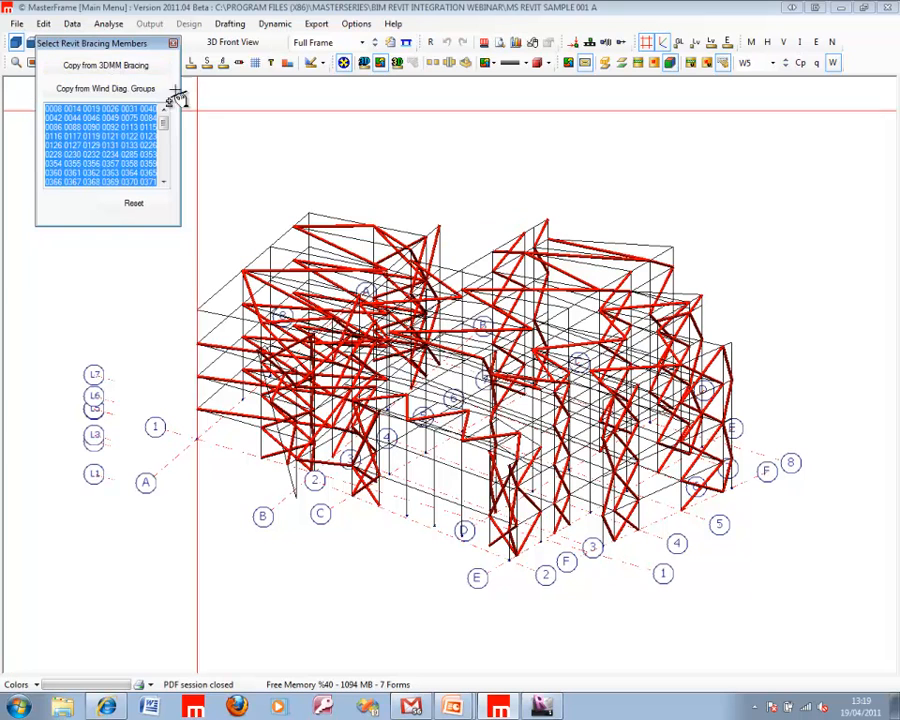
click(134, 202)
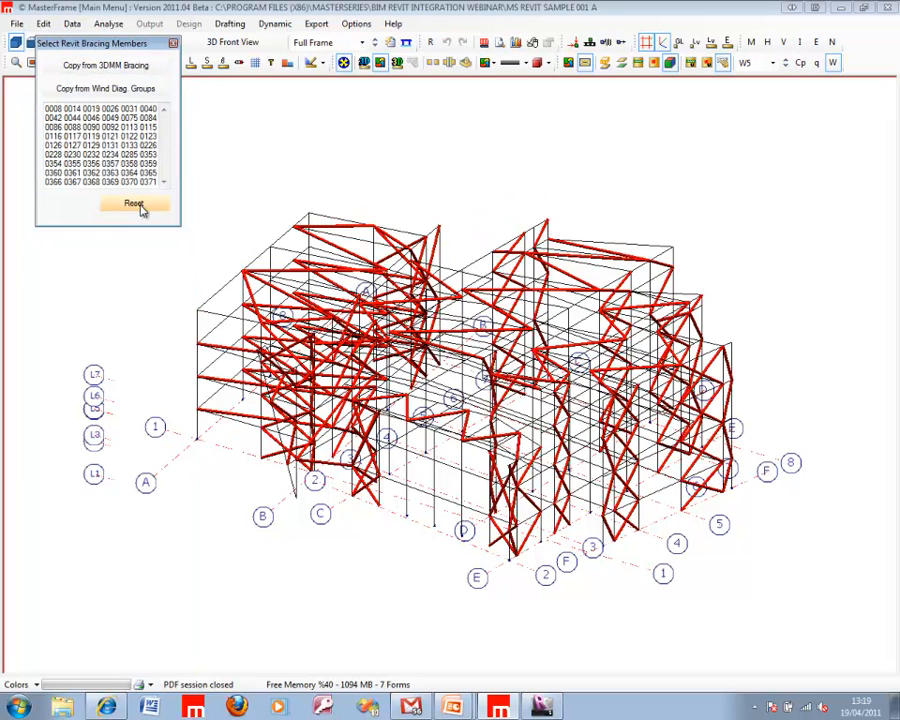
click(98, 70)
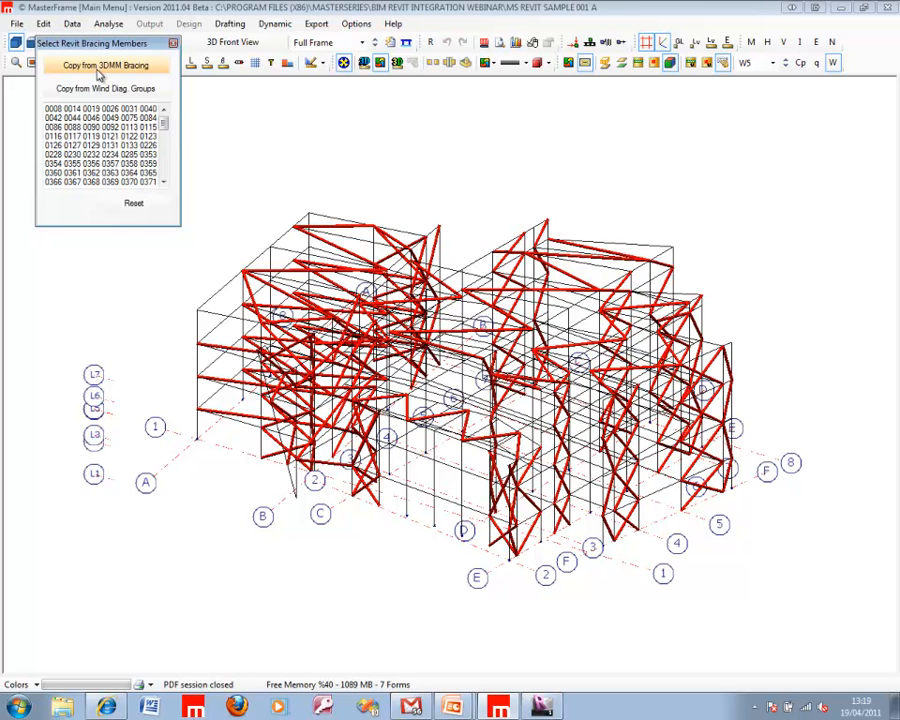
drag(77, 42, 115, 128)
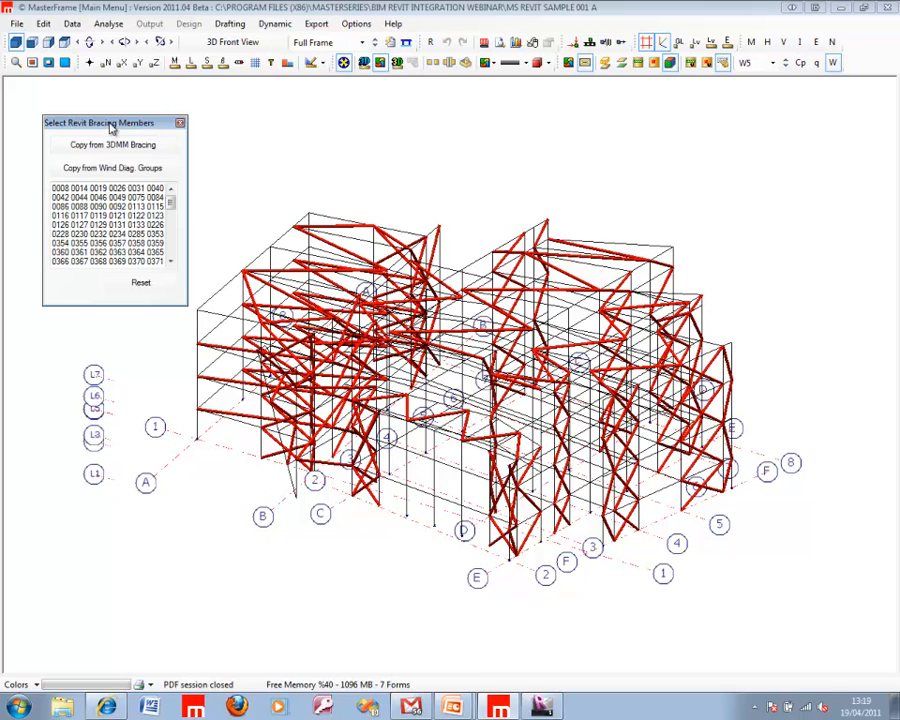
Finish the Revit bracing member selection and close its window.
drag(112, 127, 150, 128)
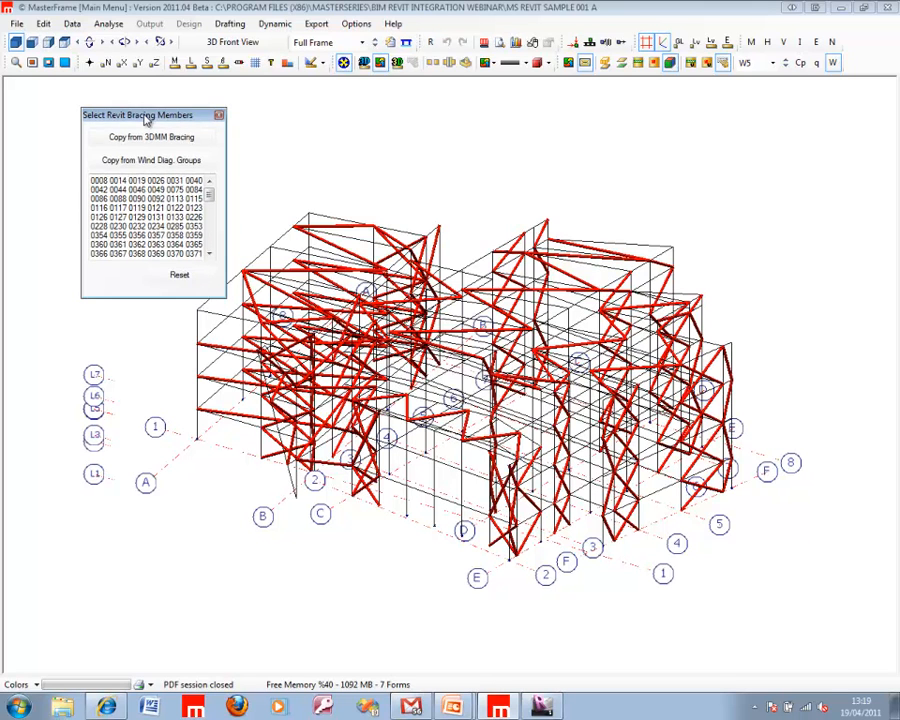
drag(146, 128, 156, 128)
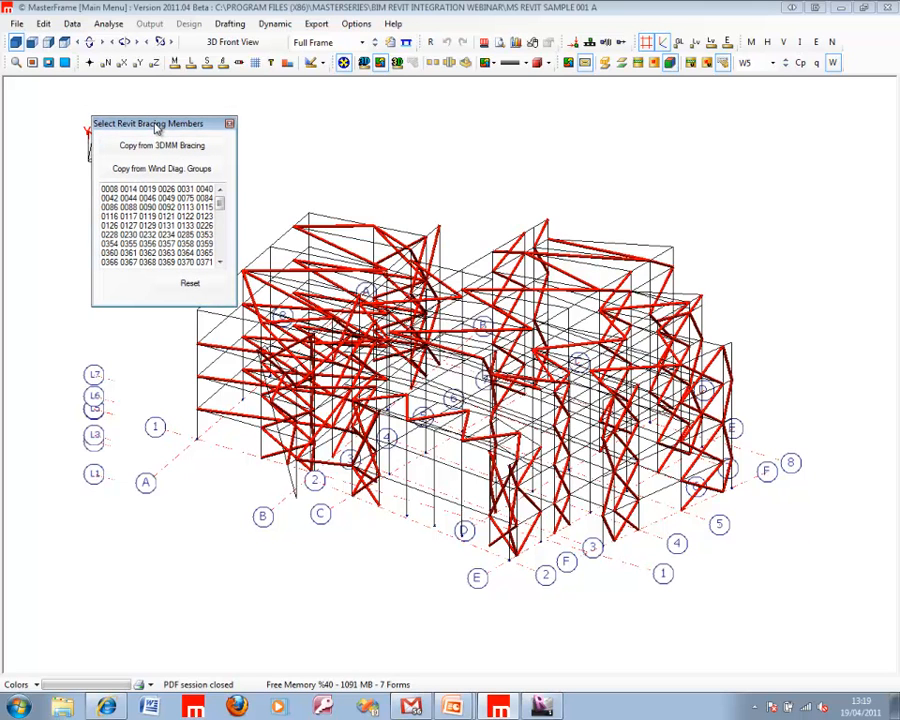
click(230, 124)
Open the MasterSeries Revit link manager and remove the existing link from this model so it can connect to a different one.
click(314, 25)
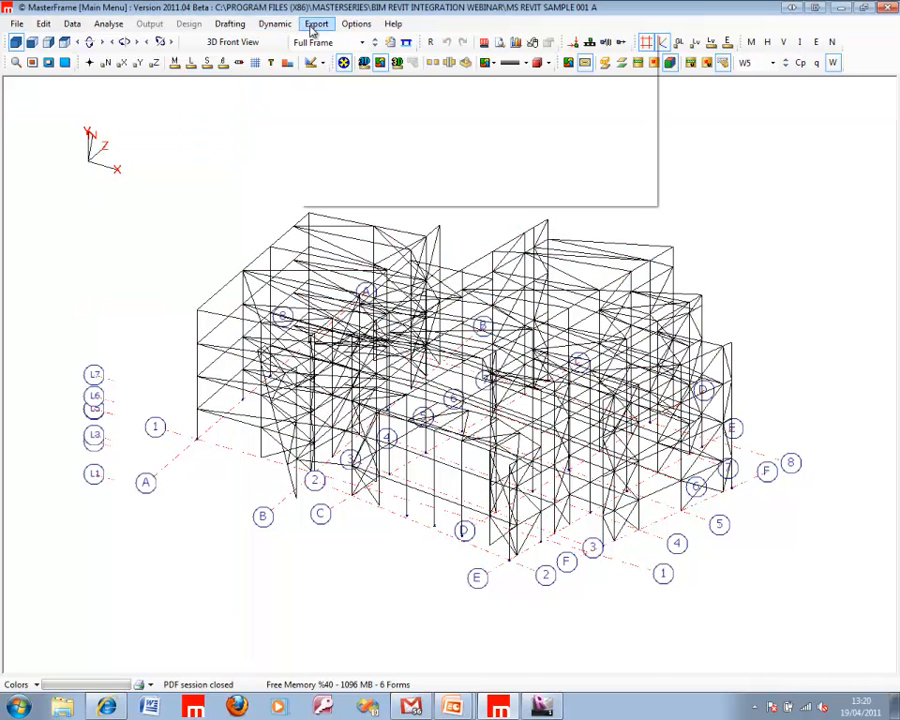
mouse_move(500, 208)
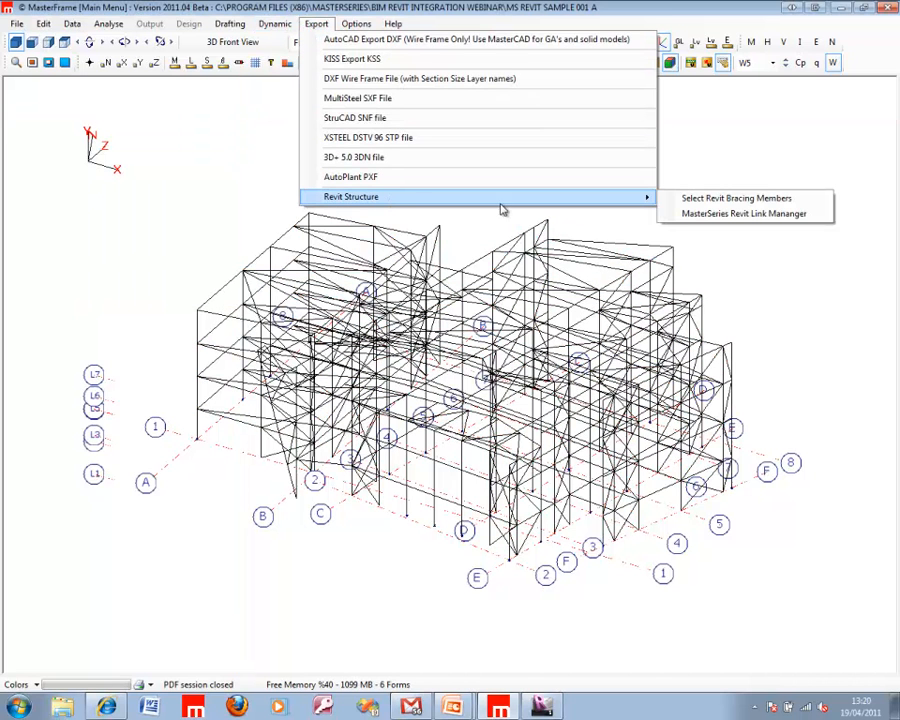
click(704, 216)
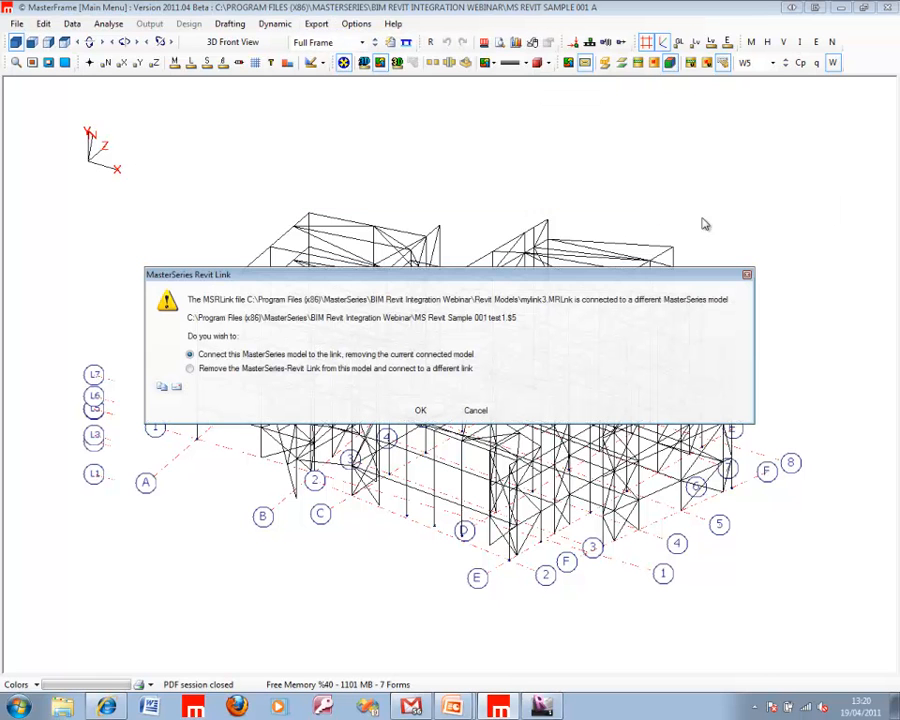
click(227, 370)
click(432, 411)
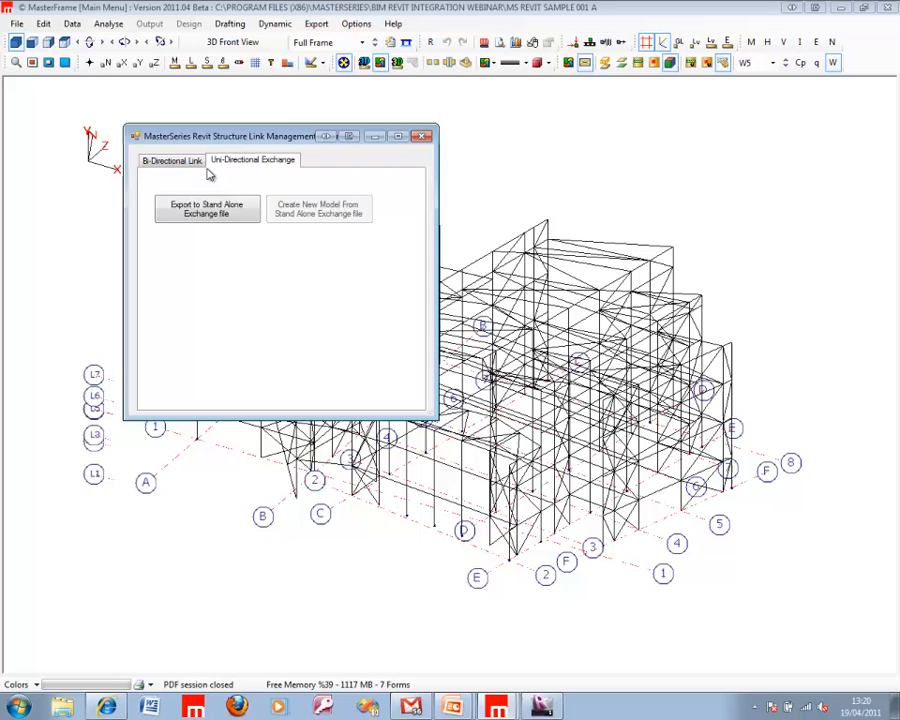
Create a new bi-directional link file named mylink1.MRLnk in the Revit Models folder.
click(172, 161)
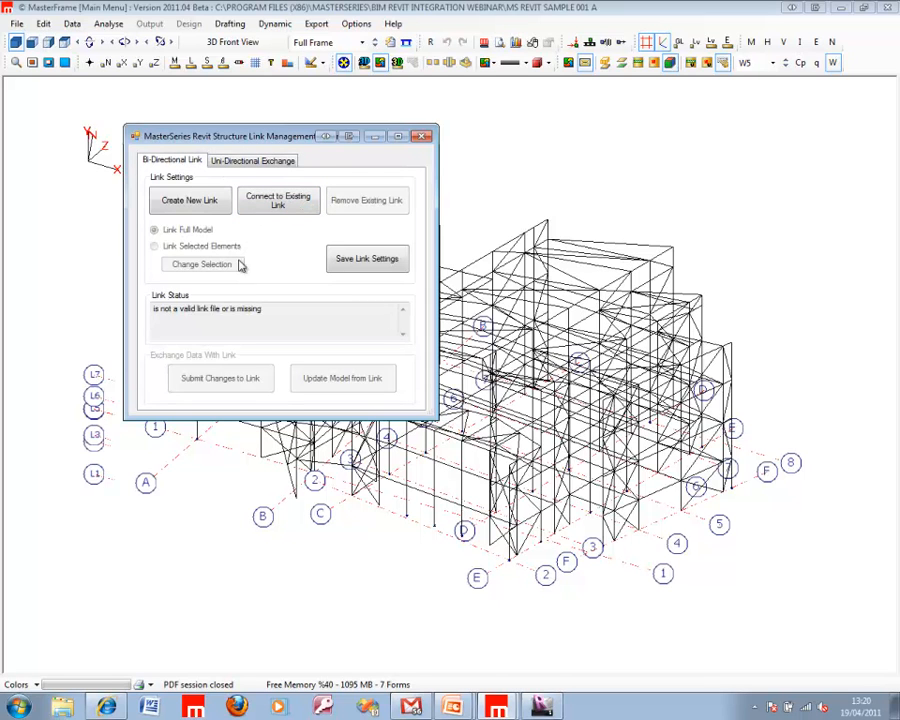
drag(280, 140, 337, 127)
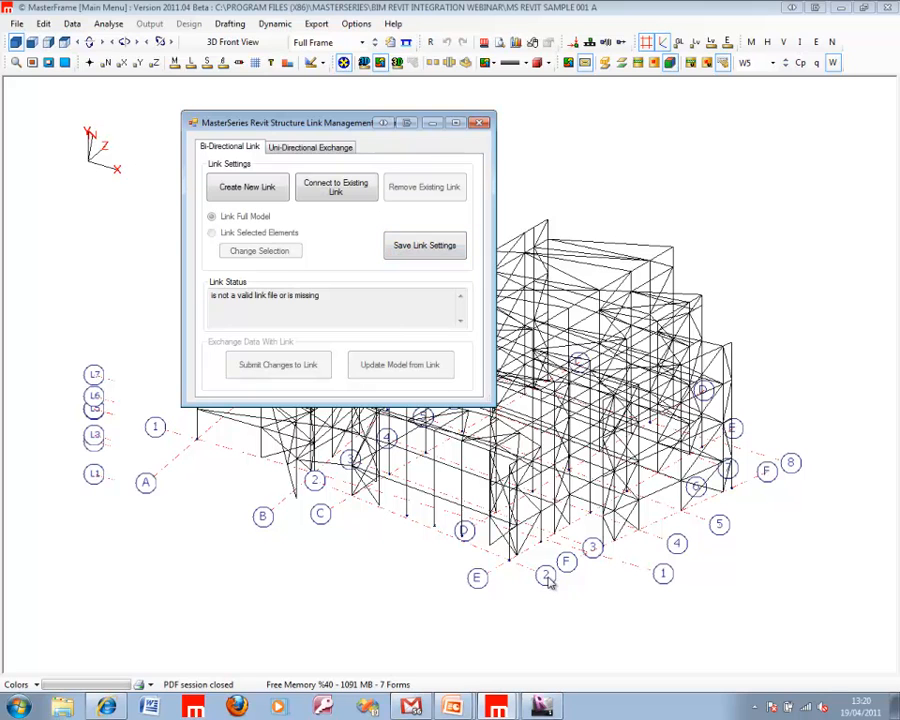
click(268, 196)
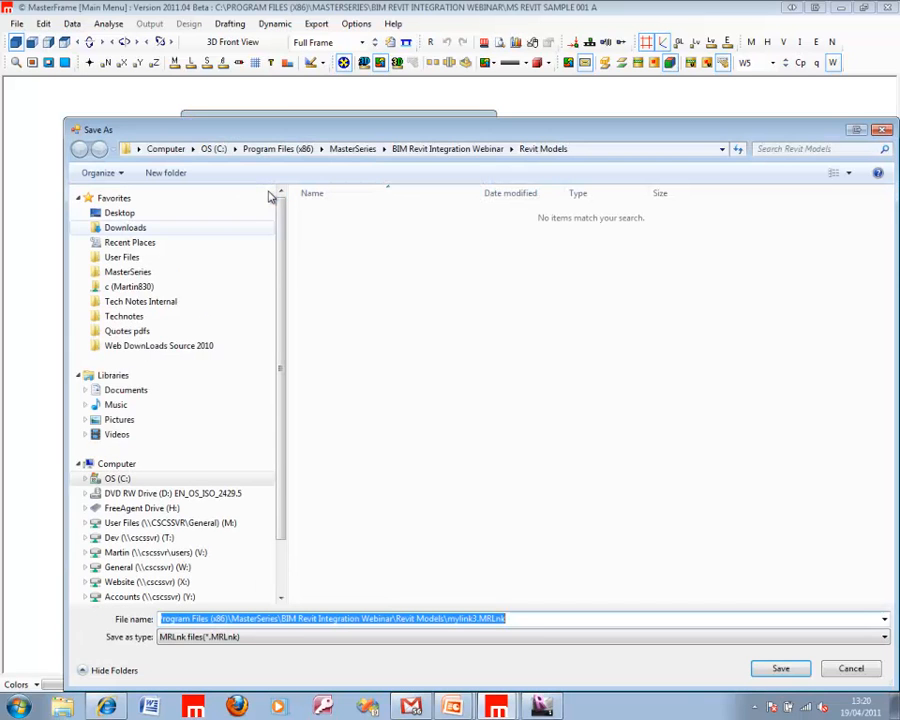
click(477, 618)
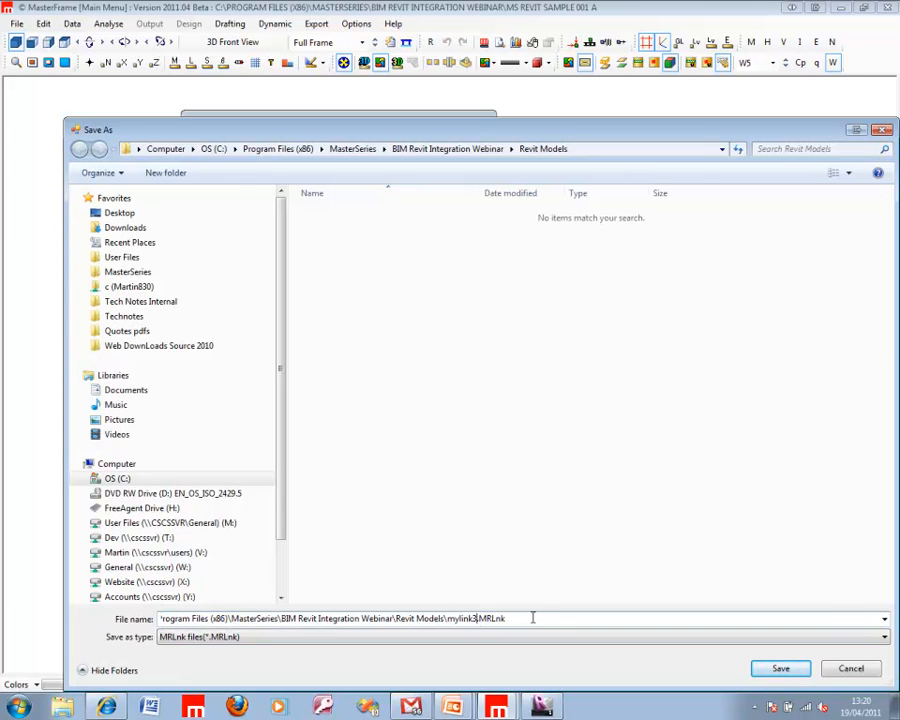
key(BackSpace)
text(1)
click(789, 667)
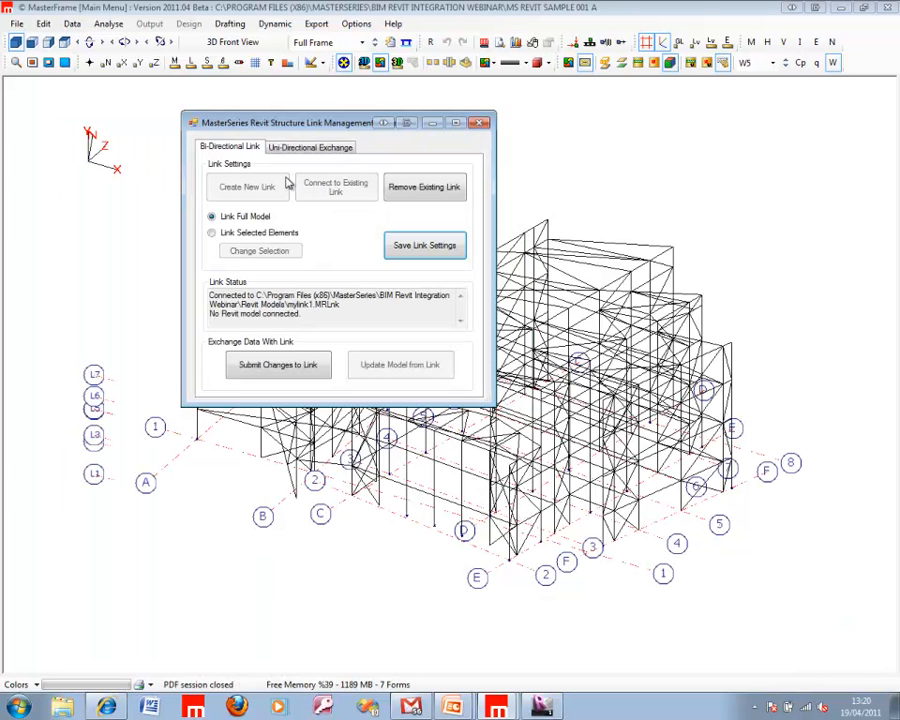
Keep the full model linked, review the link status and submit the model's changes to the link.
click(250, 218)
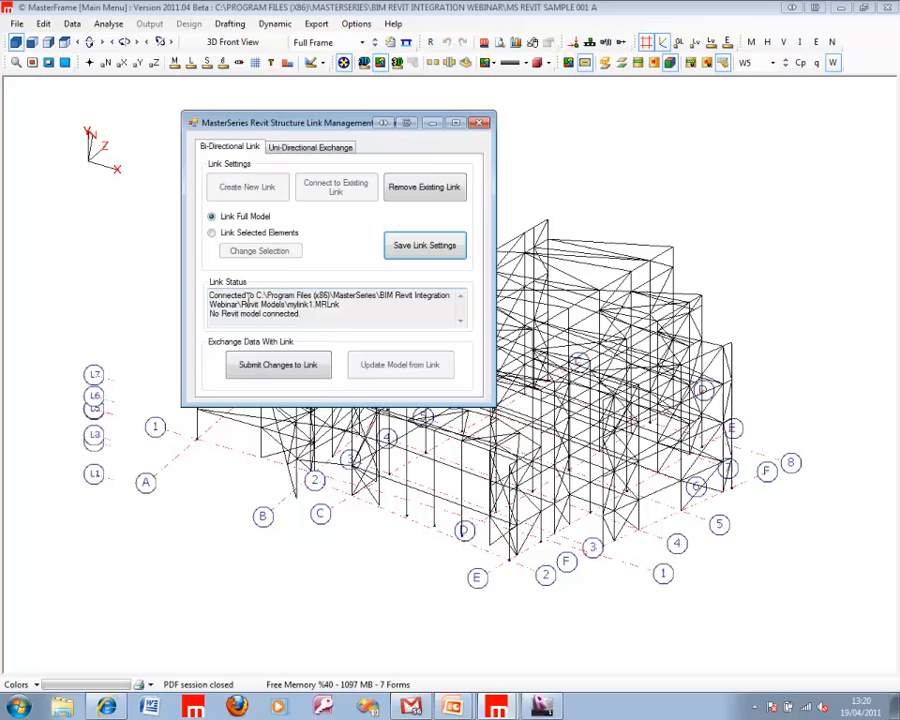
click(316, 316)
drag(313, 317, 297, 342)
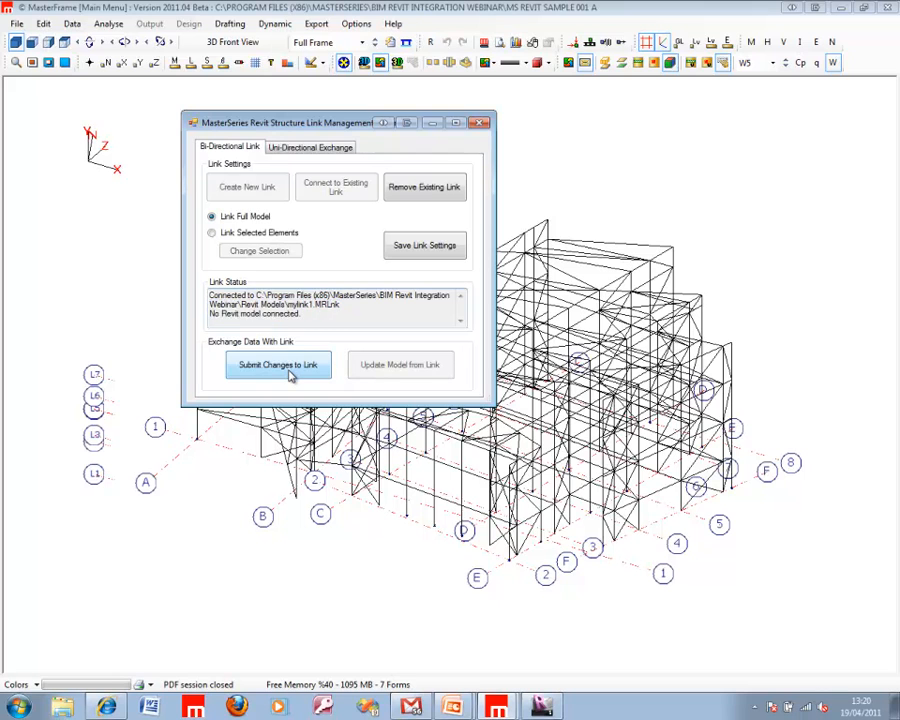
click(285, 366)
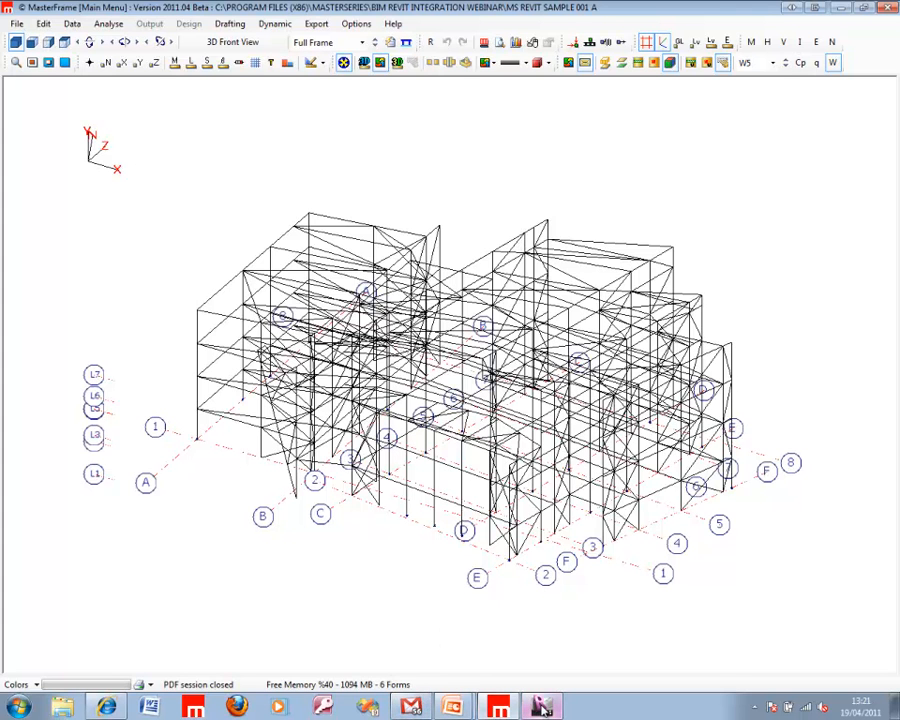
Switch to Revit Structure and create a new project from the preset metric template.
mouse_move(541, 707)
click(541, 673)
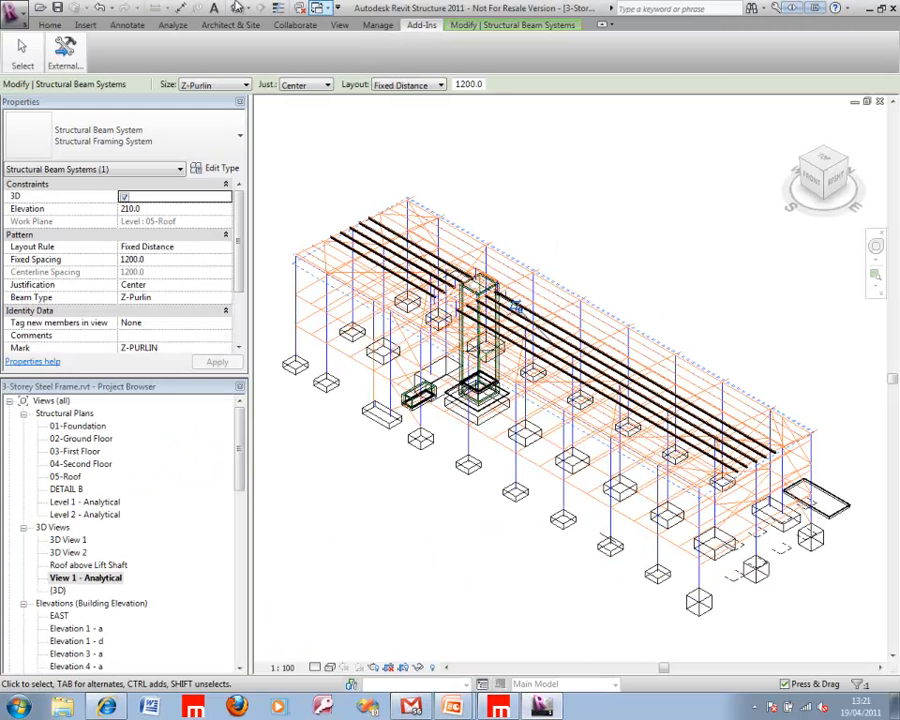
click(14, 16)
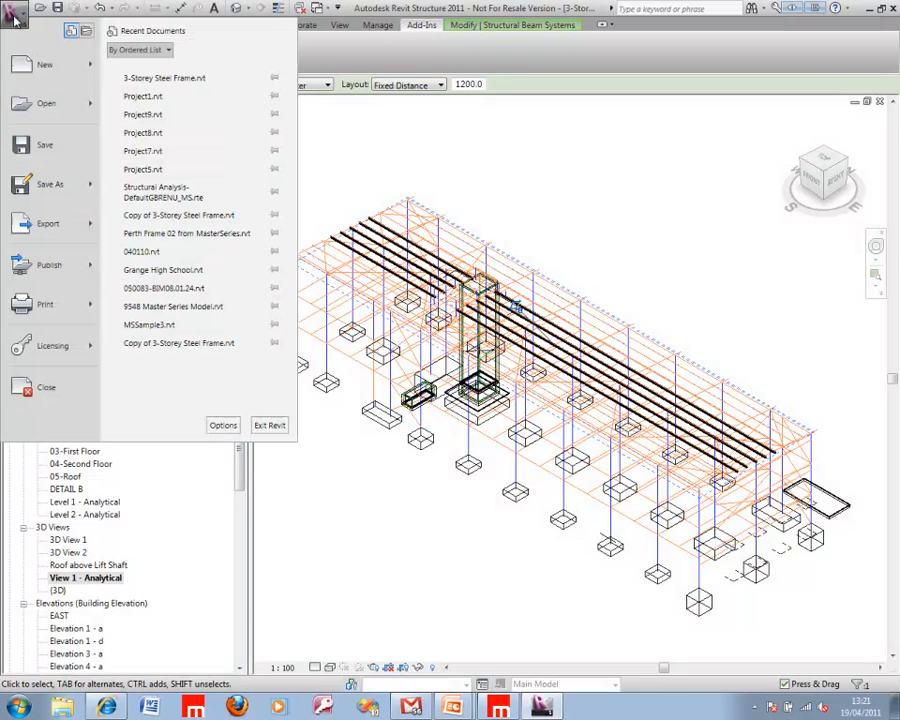
click(26, 68)
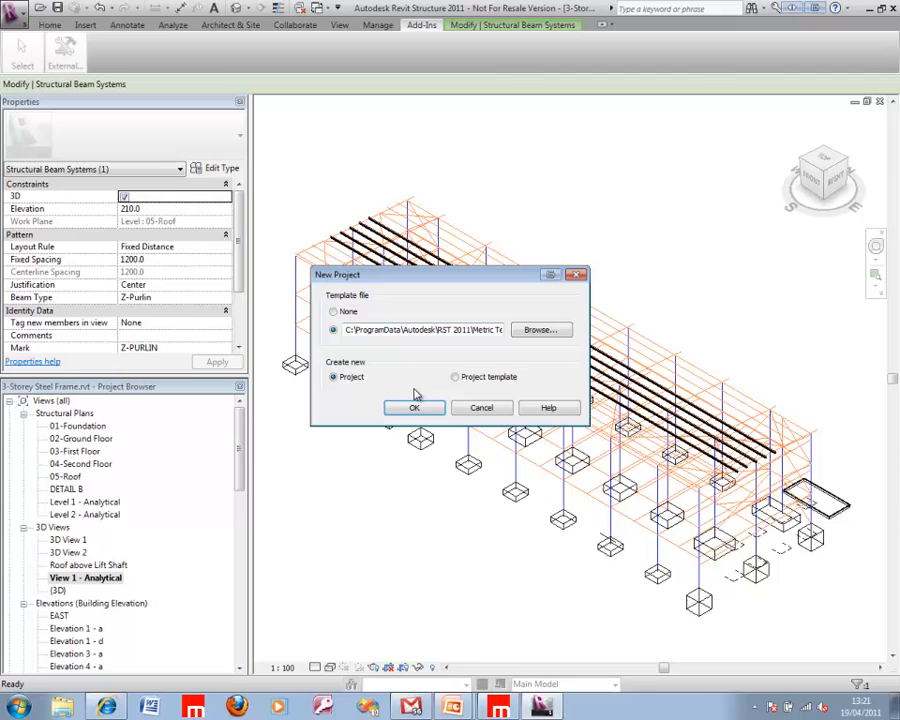
click(415, 407)
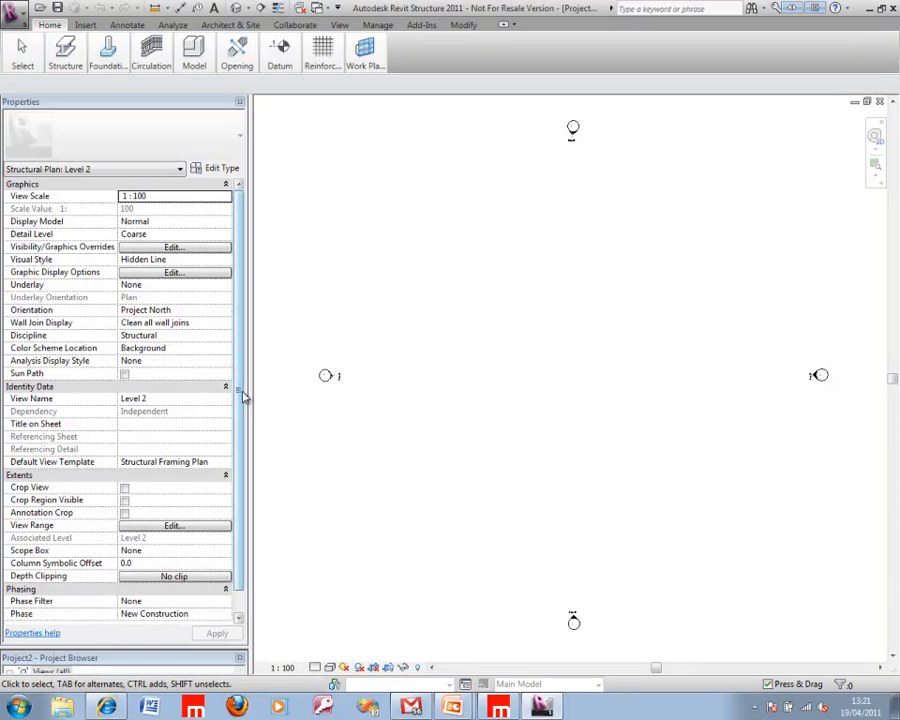
Delete Level 2 together with its views in the North elevation, resizing the properties palette as needed.
scroll(240, 395, down, 1)
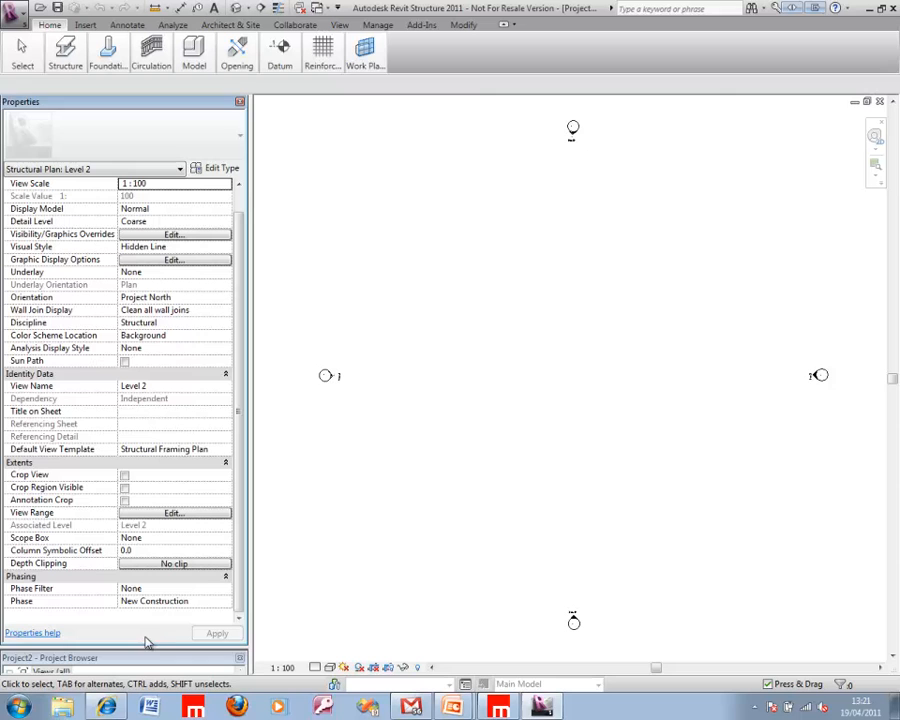
drag(146, 643, 141, 318)
double_click(62, 474)
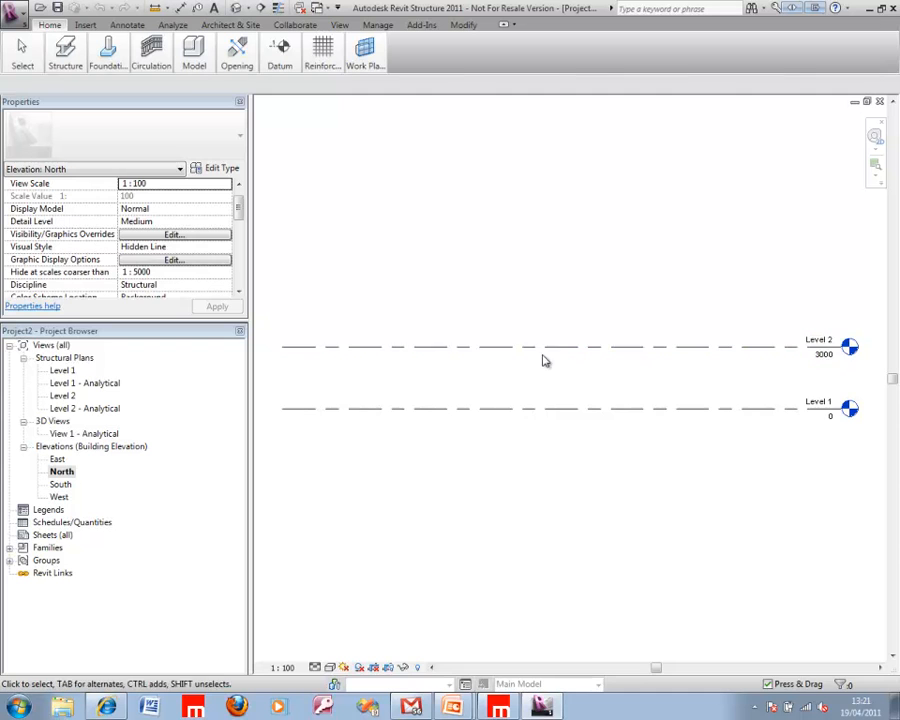
click(438, 348)
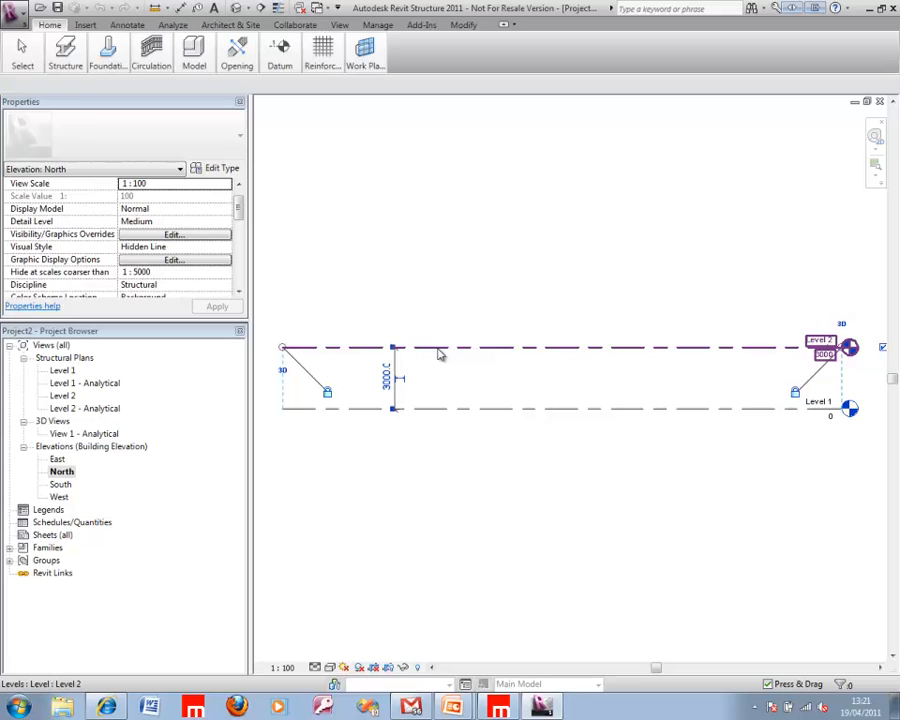
key(Delete)
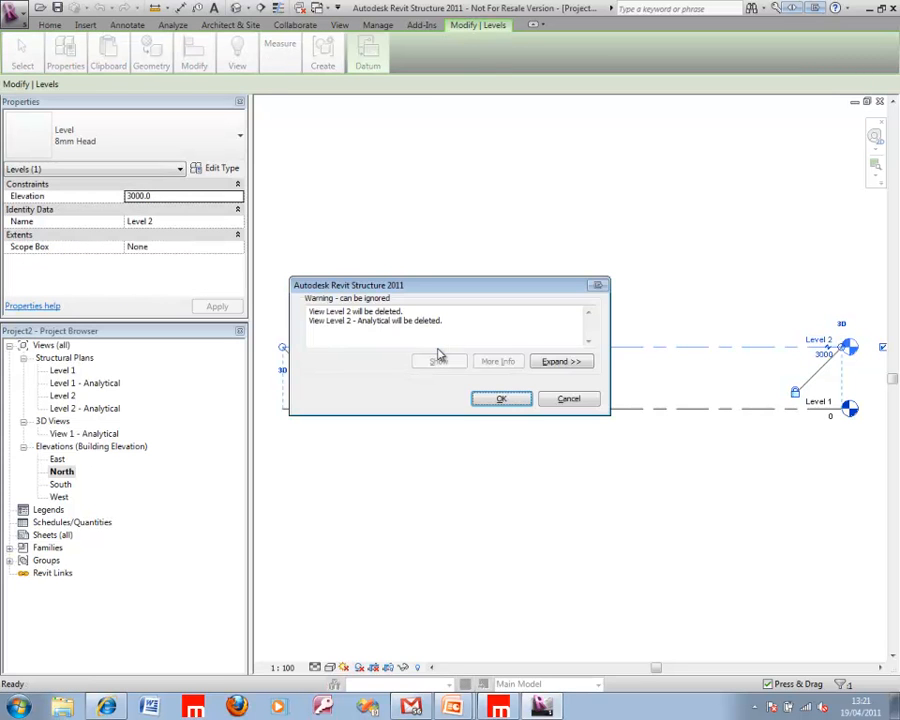
click(507, 399)
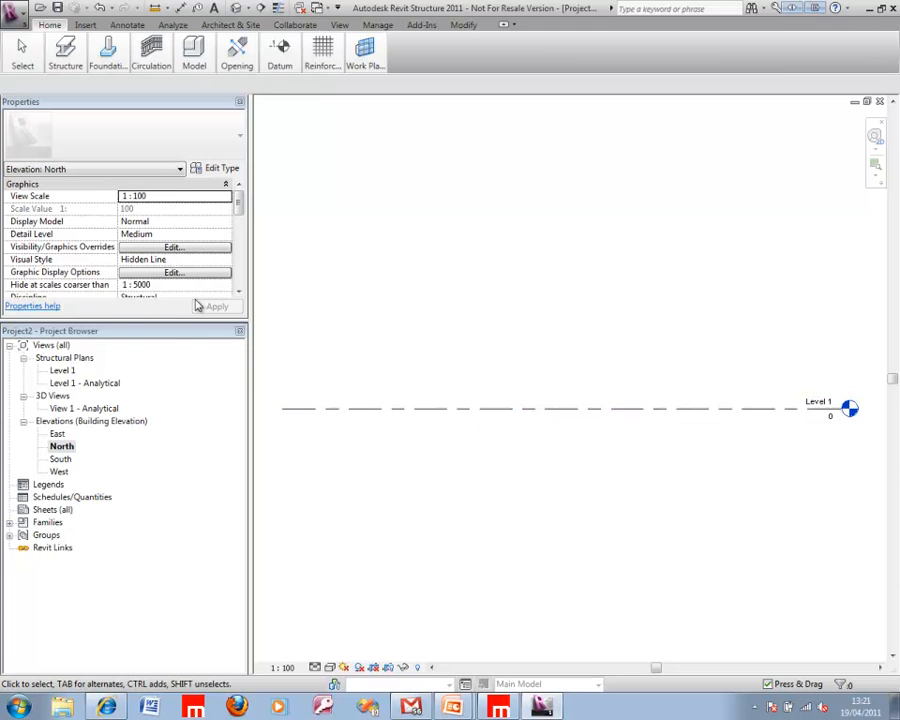
drag(179, 318, 168, 394)
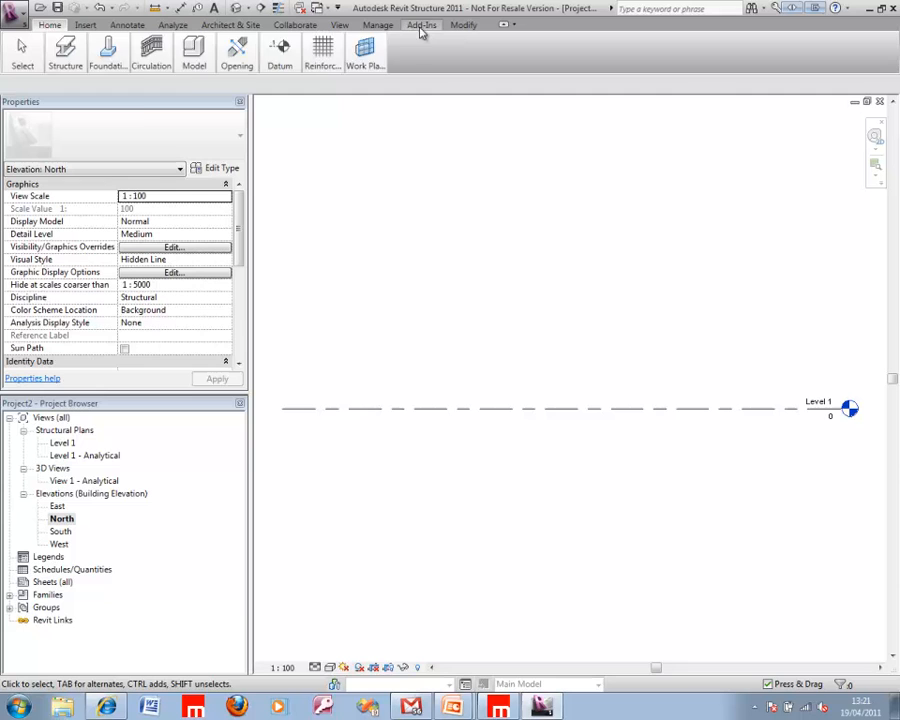
Open the MasterSeries Revit link manager in Revit and connect the project to the existing link mylink1.MRLnk.
click(422, 26)
click(70, 55)
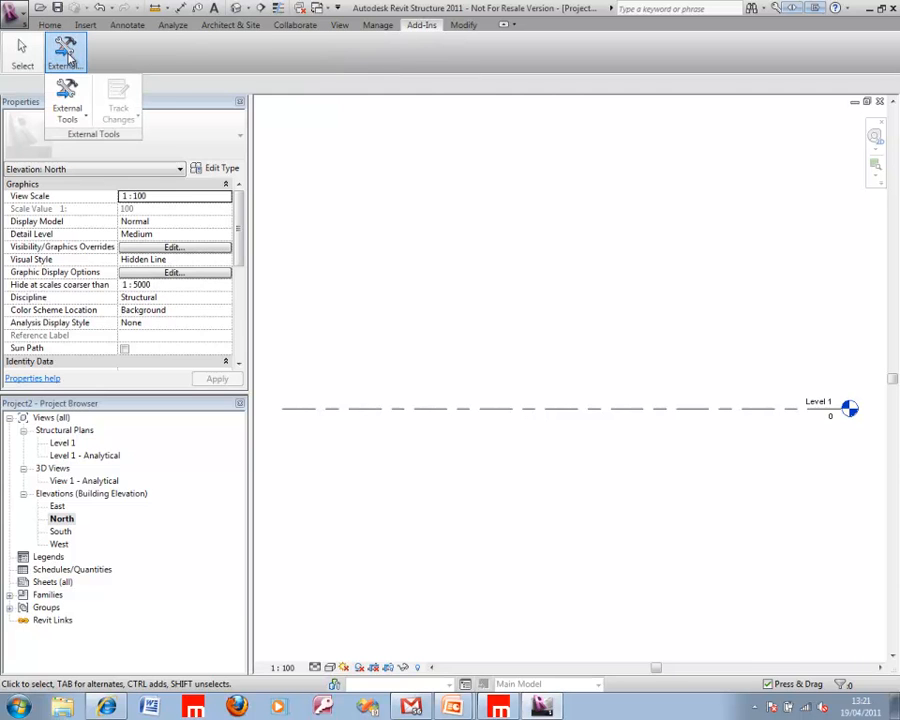
click(73, 118)
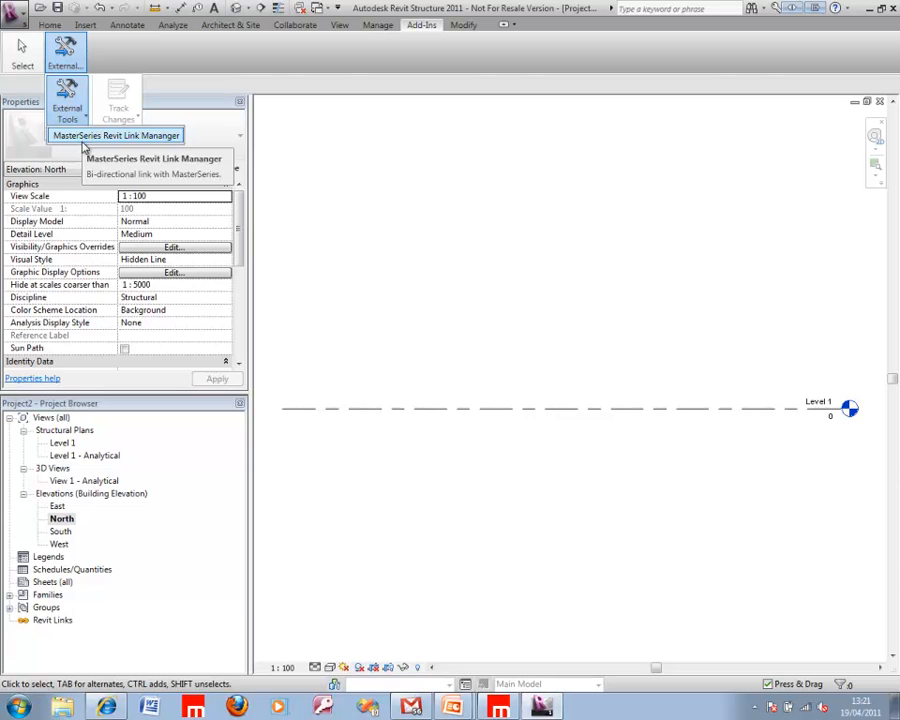
click(84, 139)
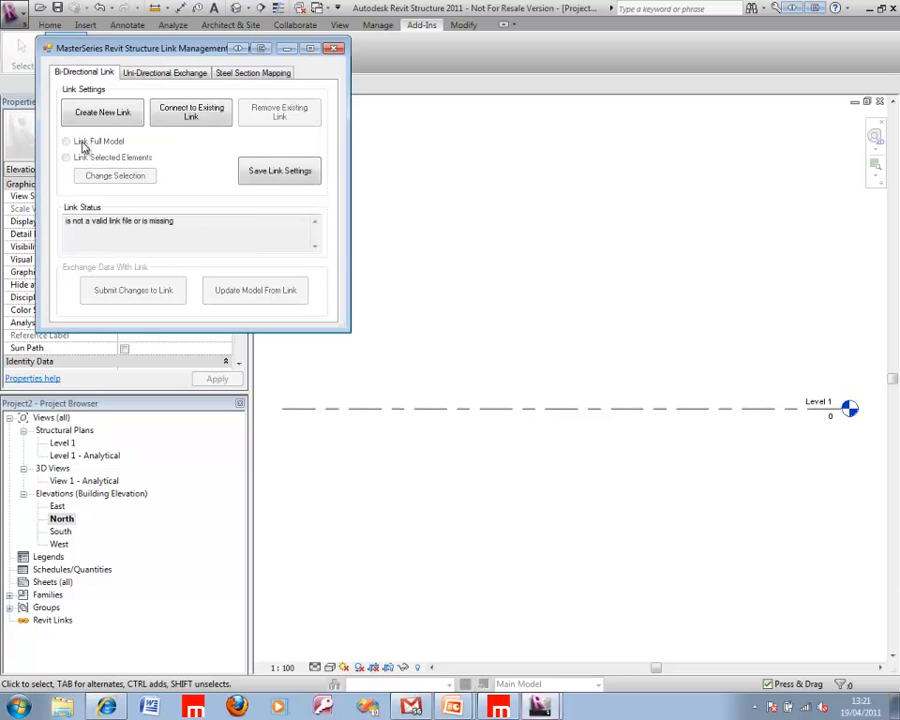
click(185, 118)
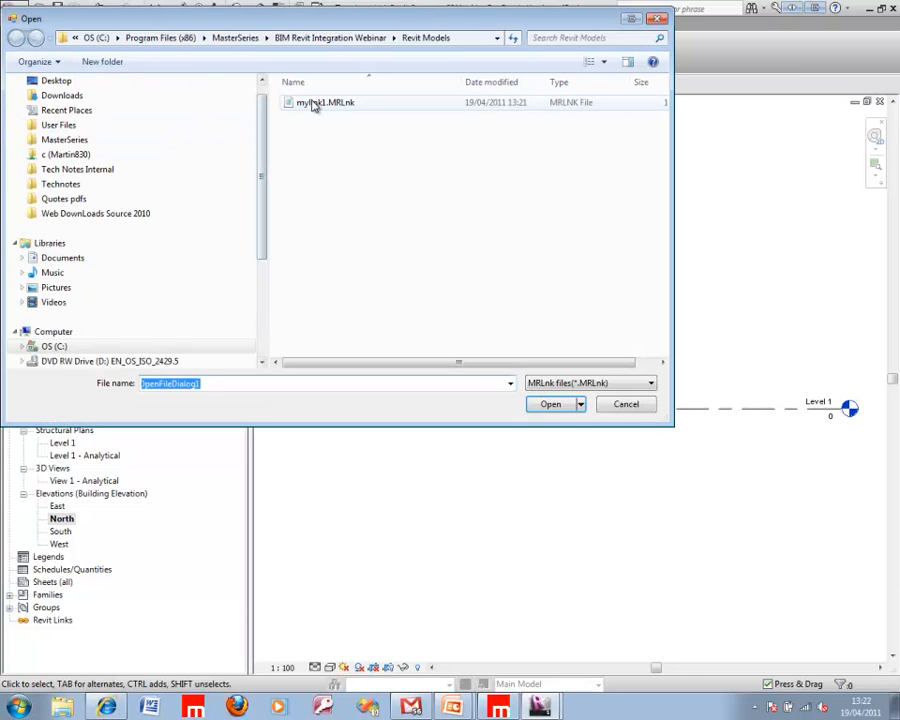
click(313, 105)
click(560, 405)
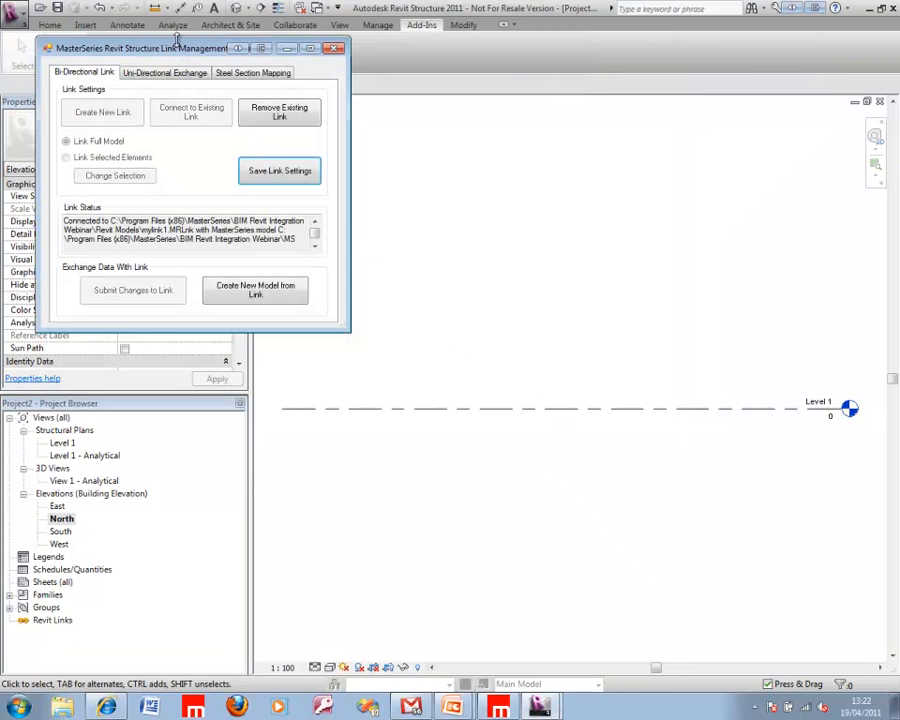
Review the link status and create a new model from the link, overwriting the existing version of the UB-Universal Beams-Column family and accepting the warnings.
drag(181, 44, 214, 128)
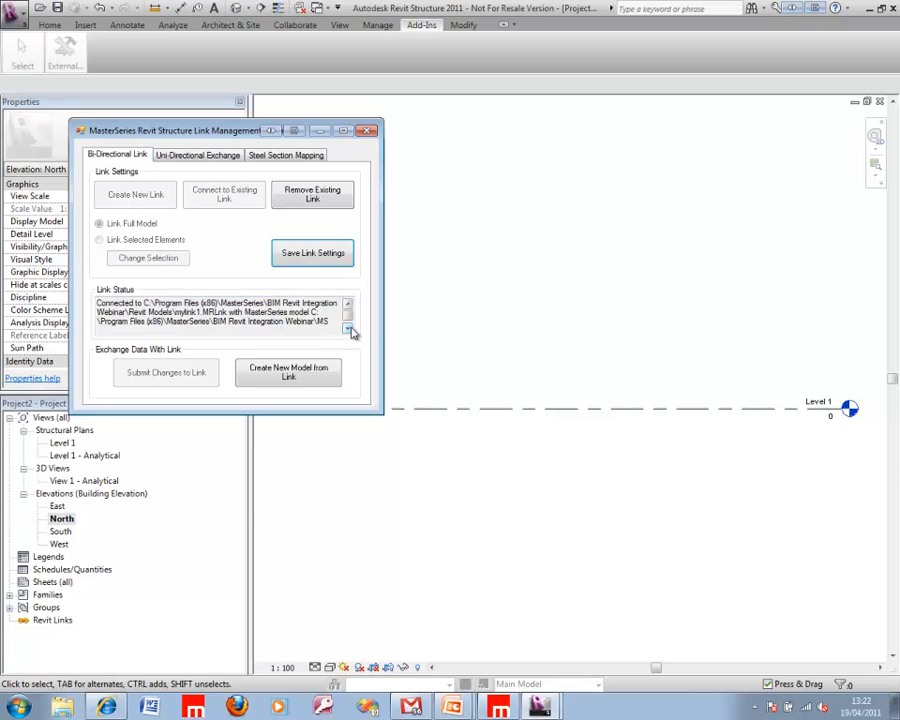
scroll(200, 315, down, 1)
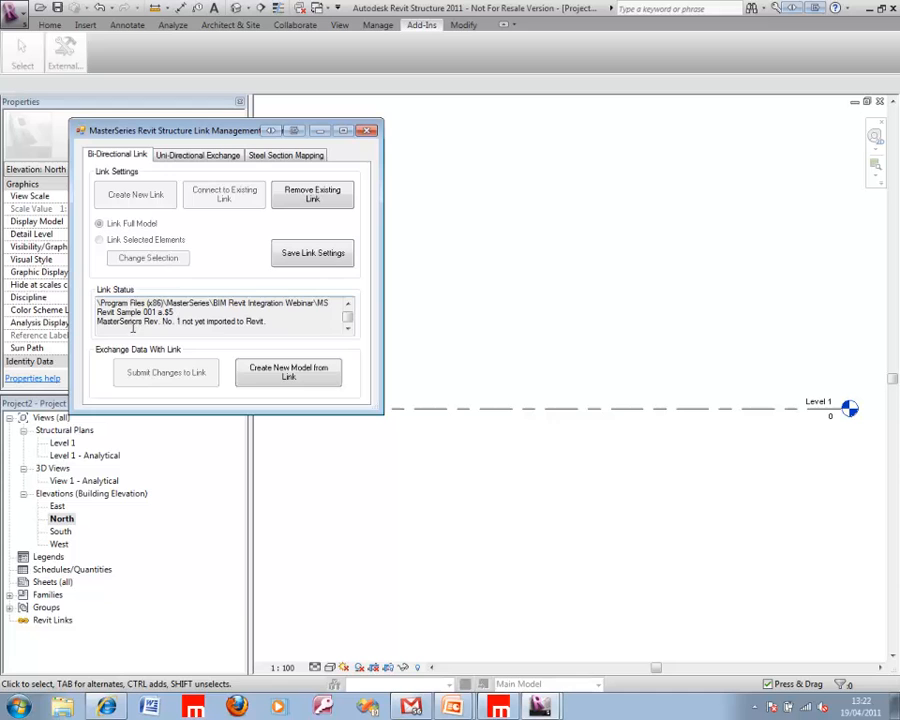
click(278, 379)
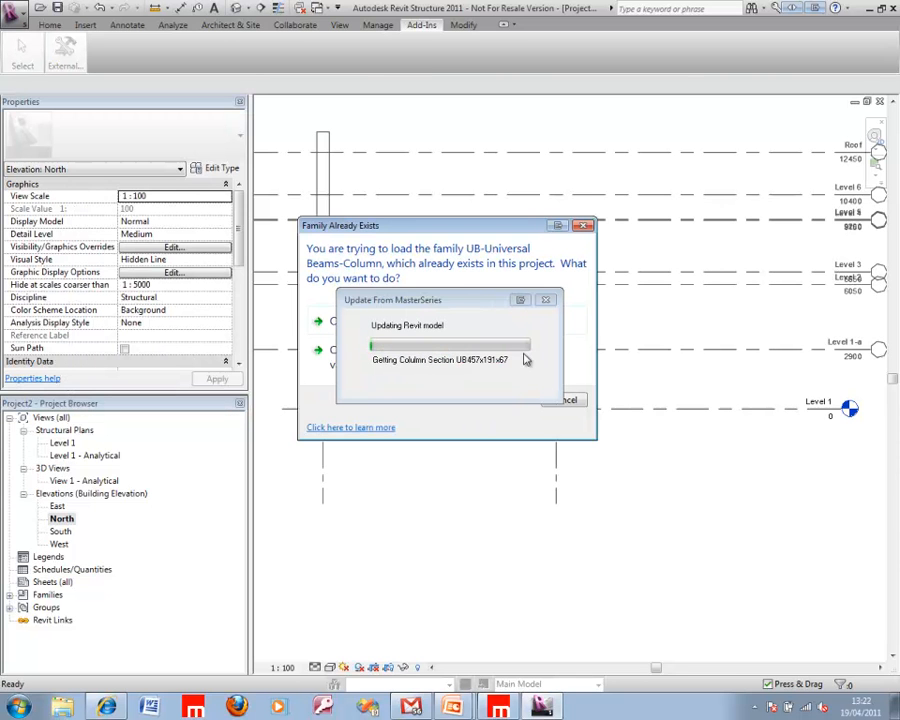
drag(384, 226, 396, 128)
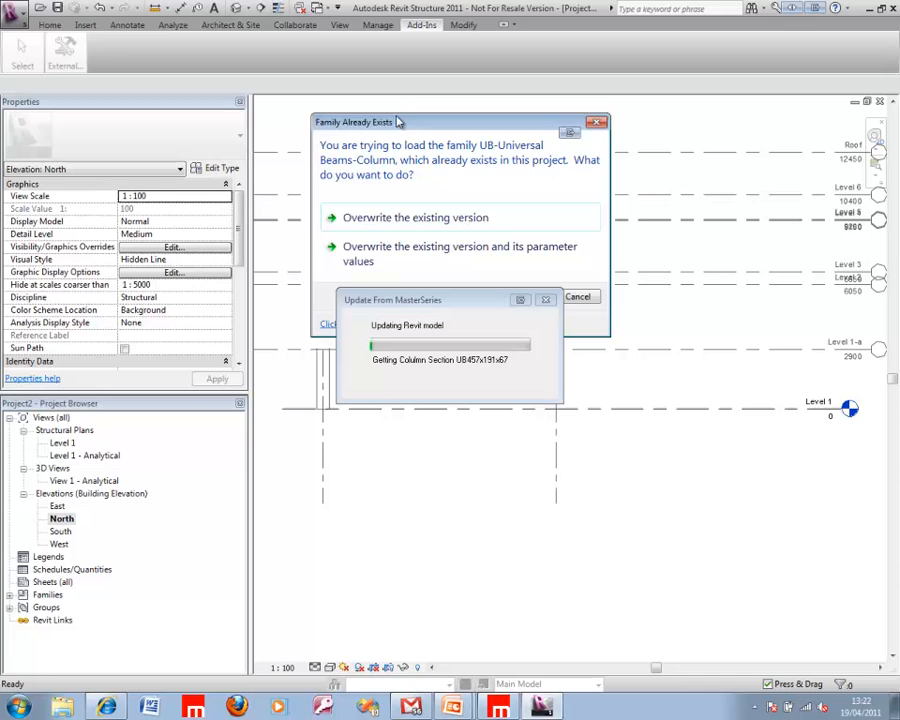
click(446, 228)
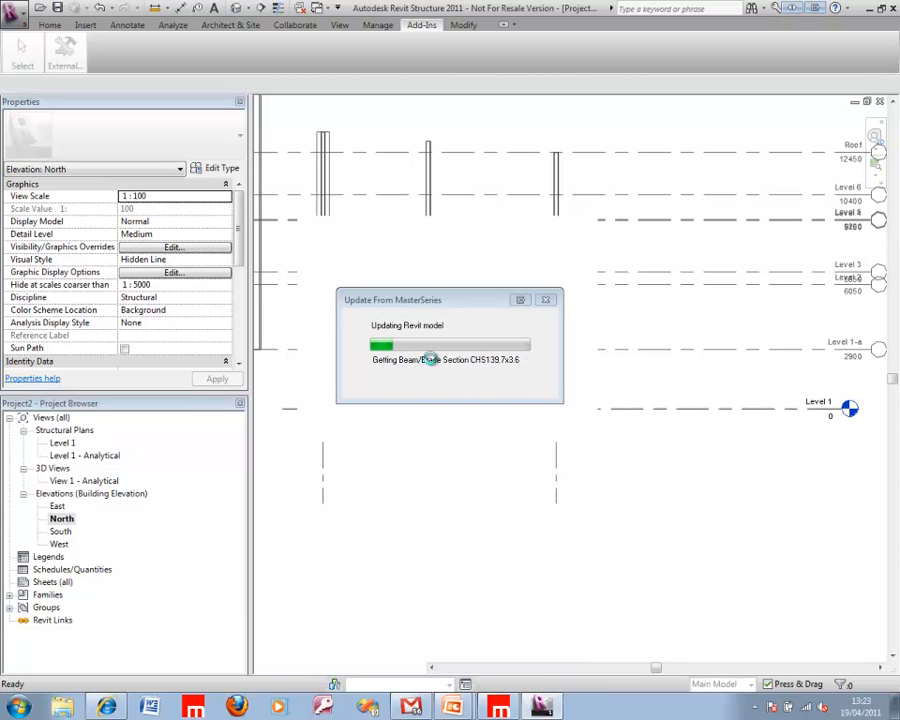
drag(462, 223, 474, 140)
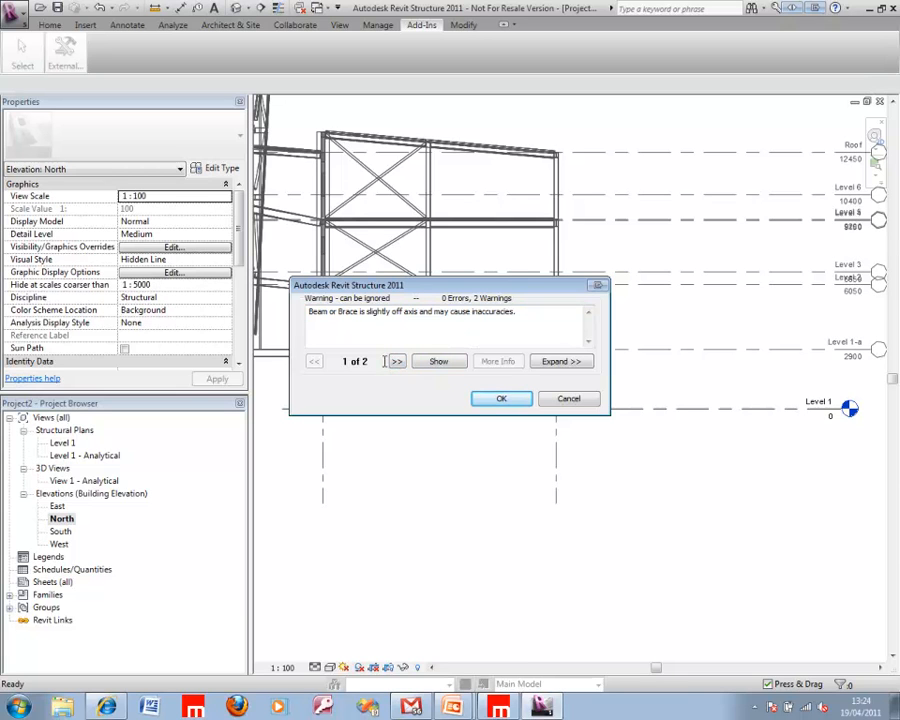
click(502, 399)
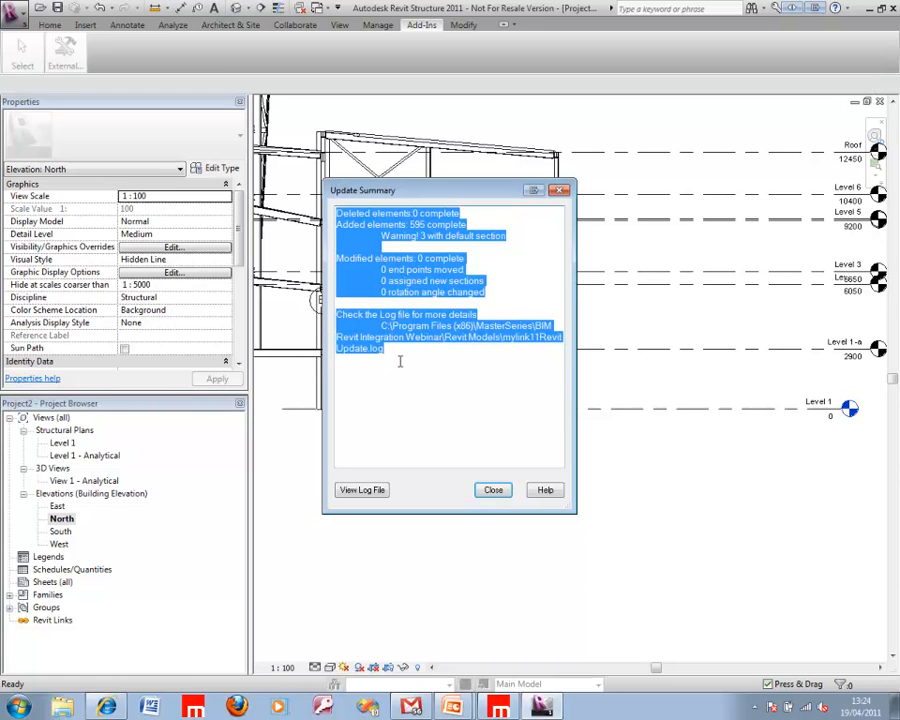
Review the mylink11Revit Update.log file from the update summary, and close both the log and the summary.
click(362, 490)
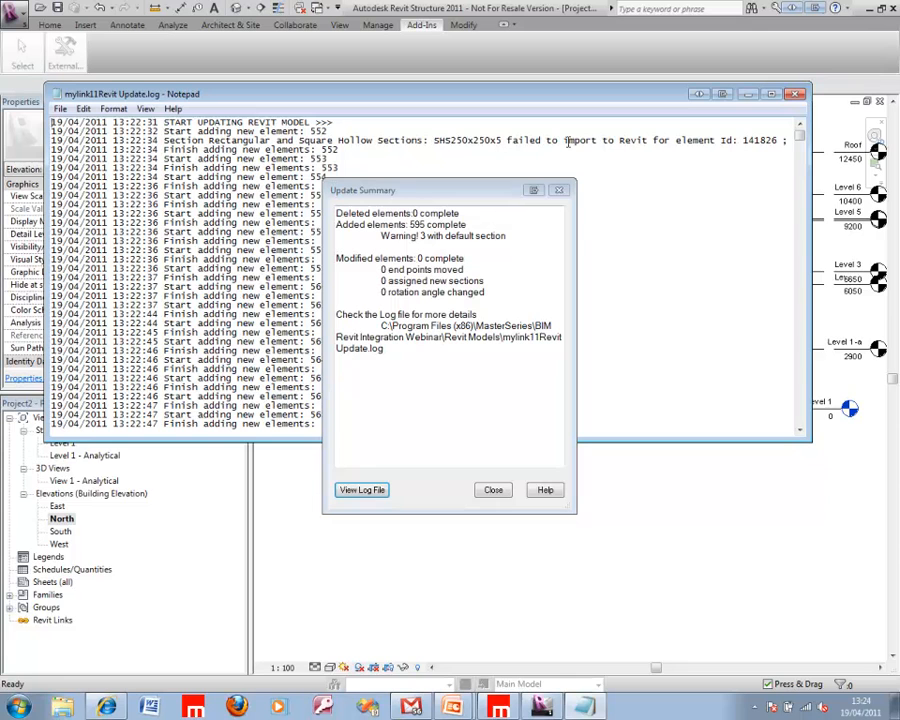
scroll(368, 140, down, 20)
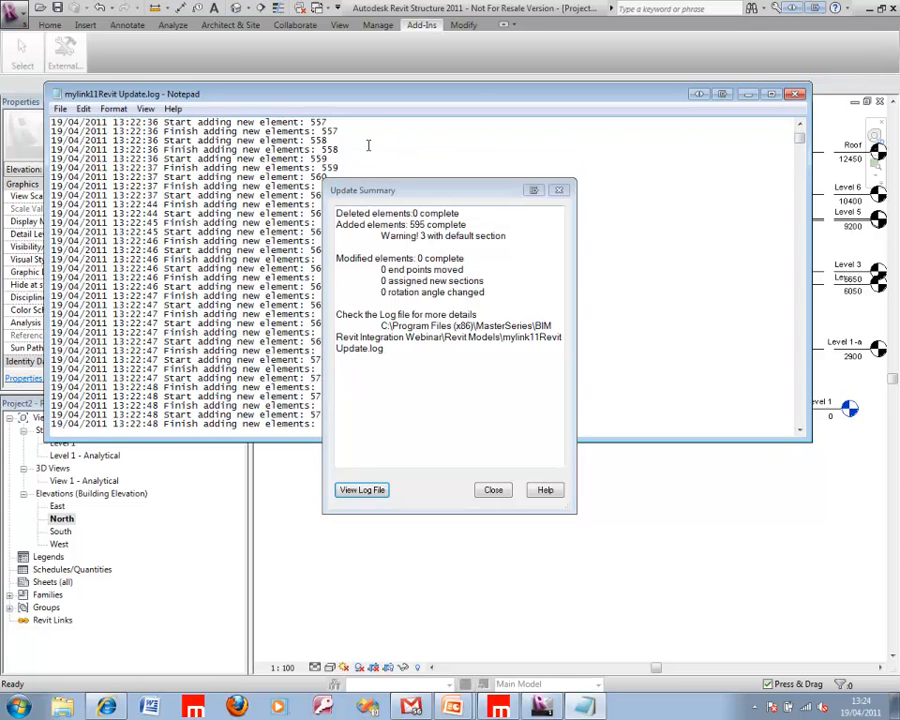
scroll(355, 160, down, 5)
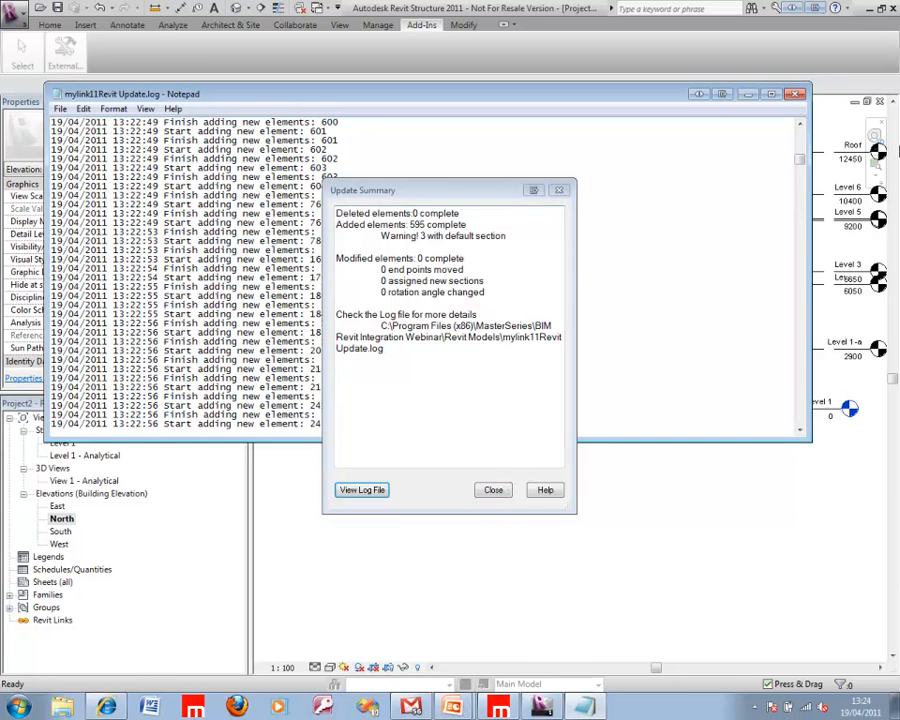
click(796, 96)
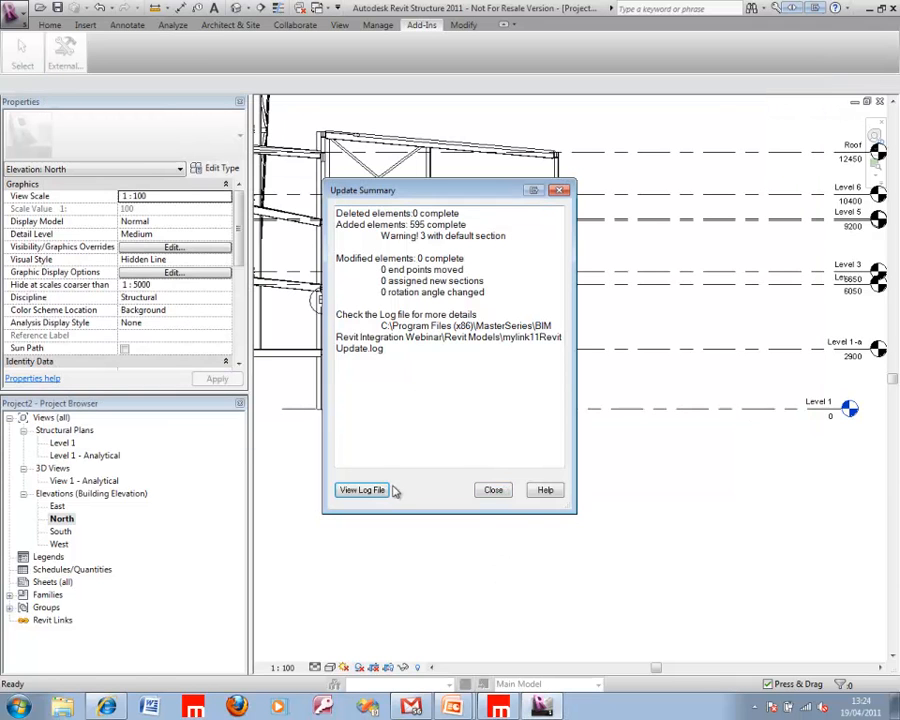
click(492, 489)
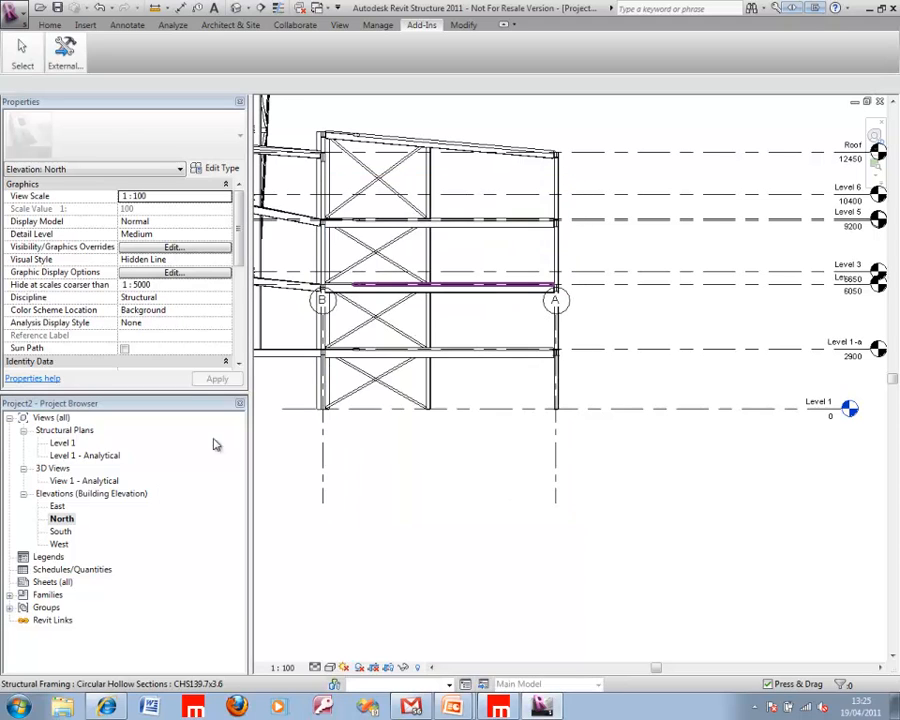
Open the View 1 - Analytical 3D view and apply the Shaded with Edges visual style and Fine detail level.
double_click(98, 482)
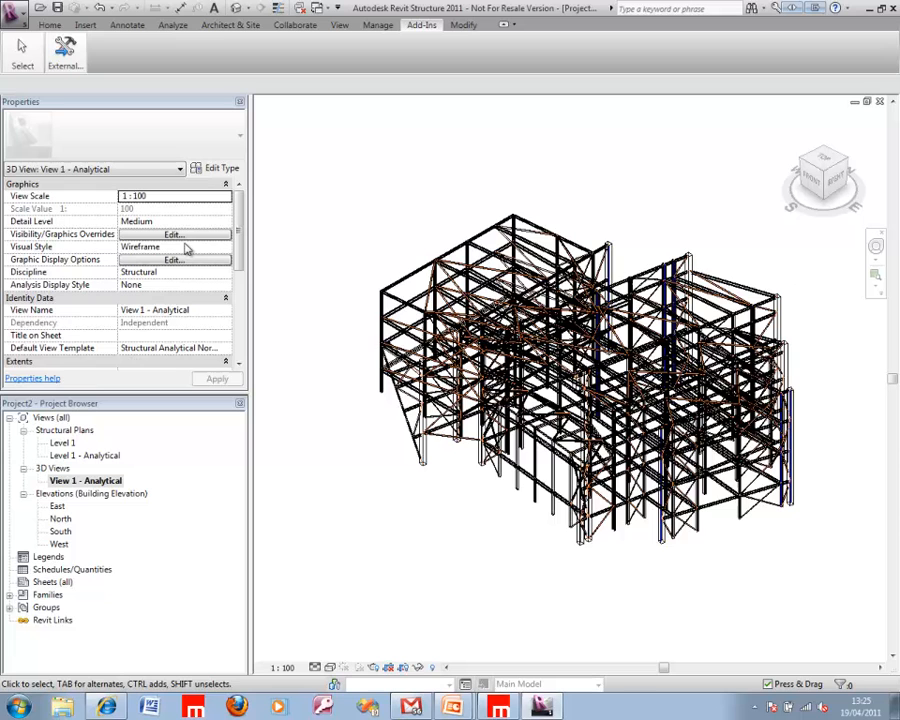
click(189, 247)
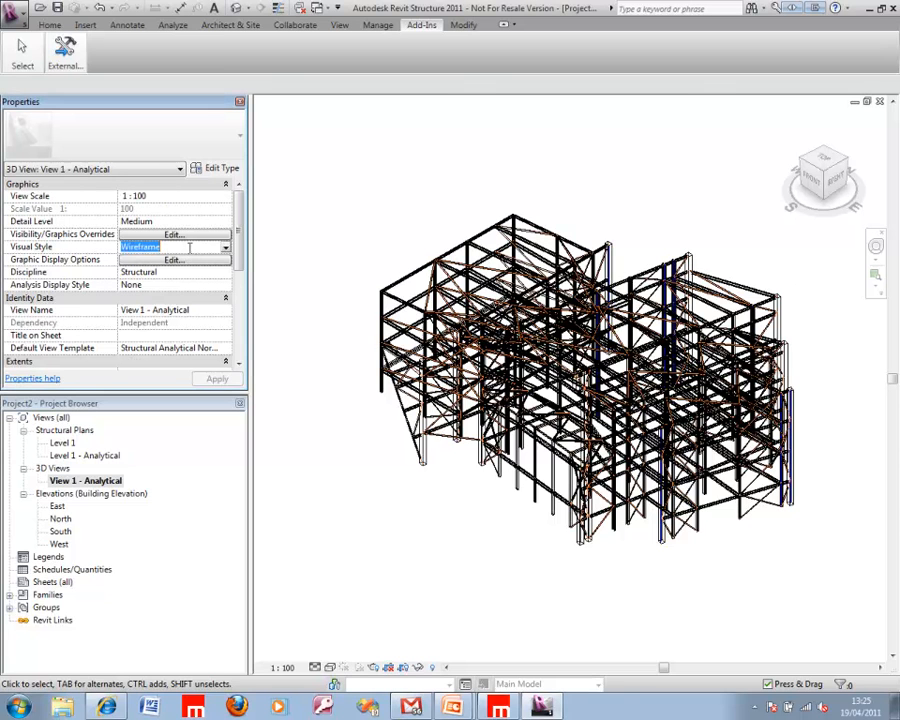
click(227, 247)
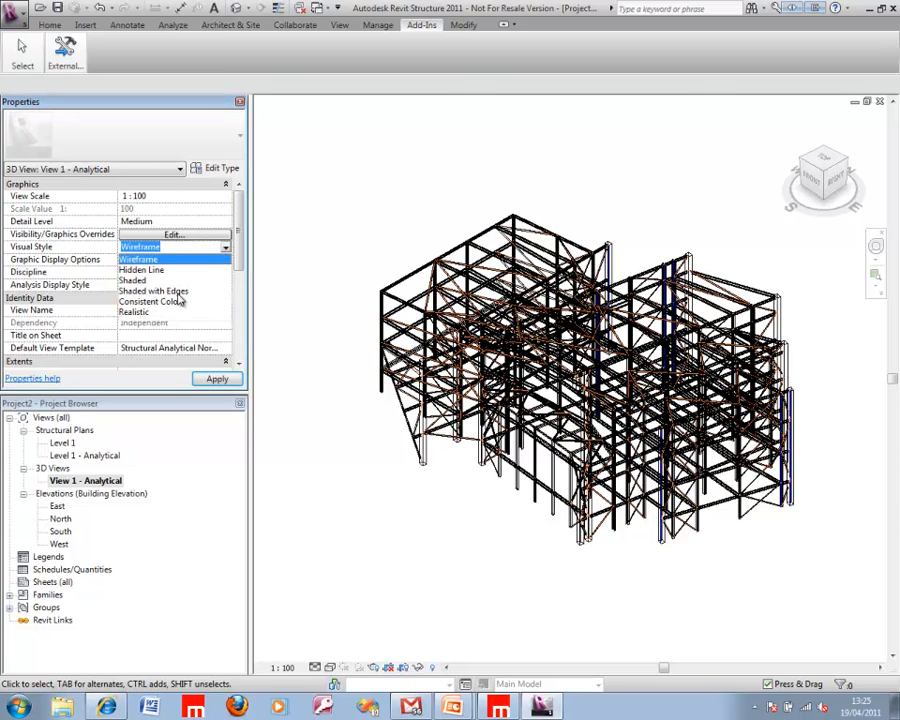
click(235, 293)
click(201, 221)
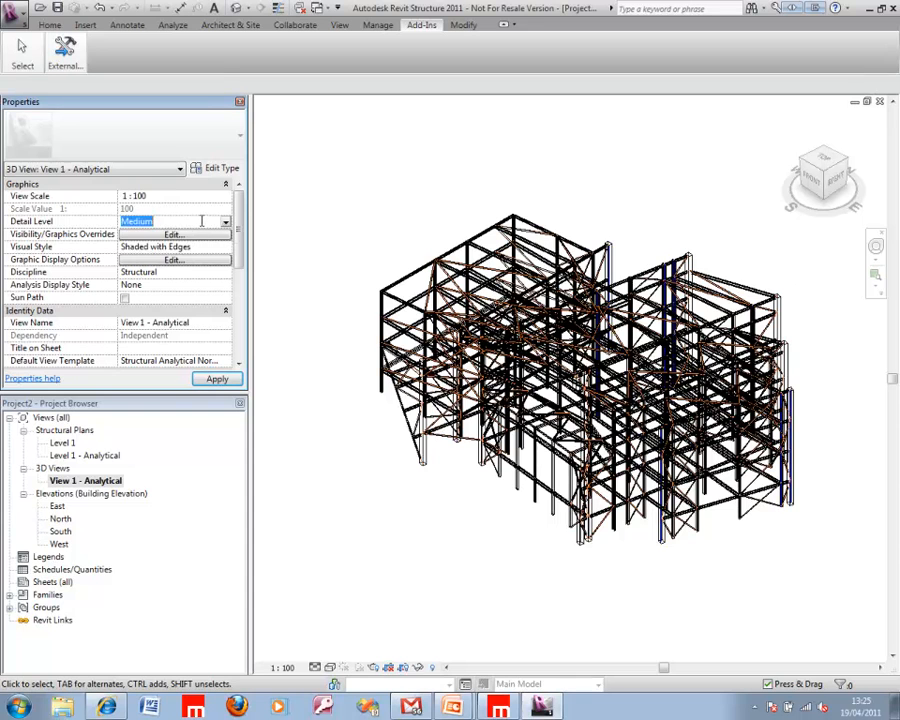
click(227, 223)
click(171, 257)
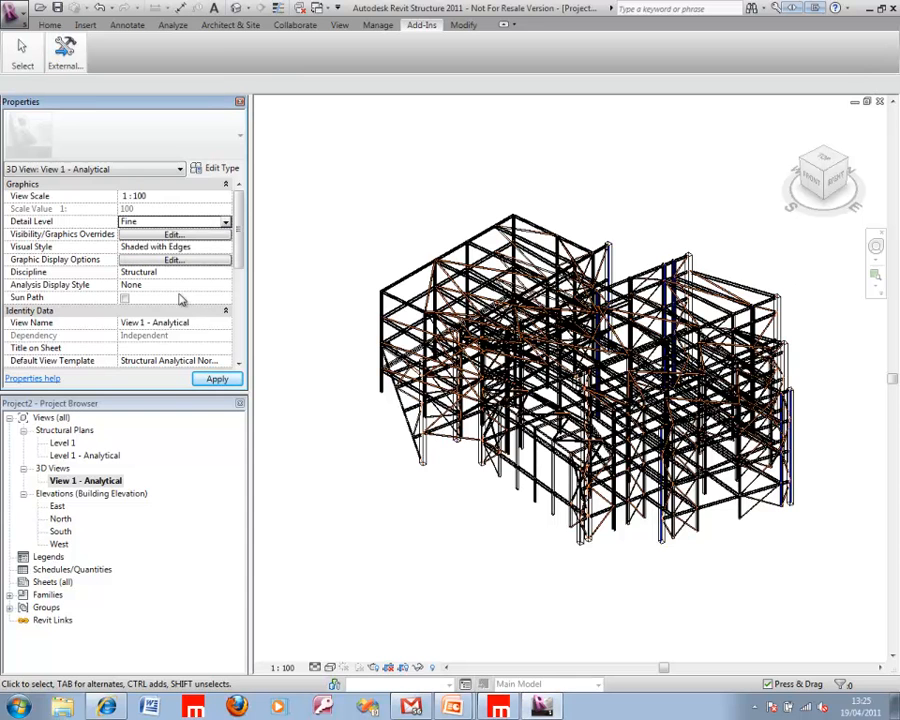
click(216, 380)
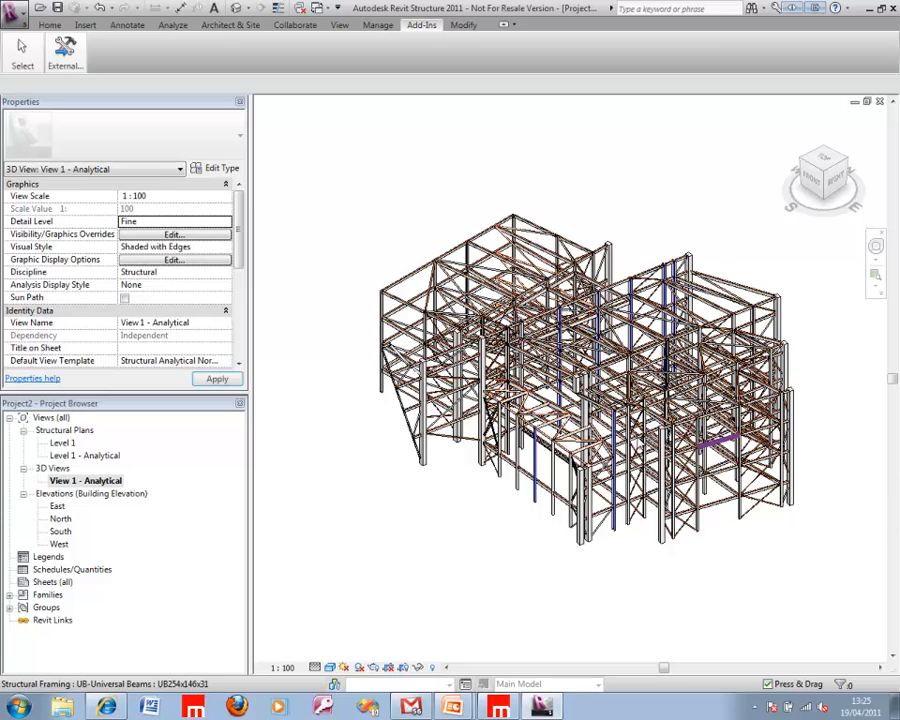
Examine the imported steel frame in 3D, including the column with the missing section and the cellular beam at the front.
scroll(560, 425, up, 4)
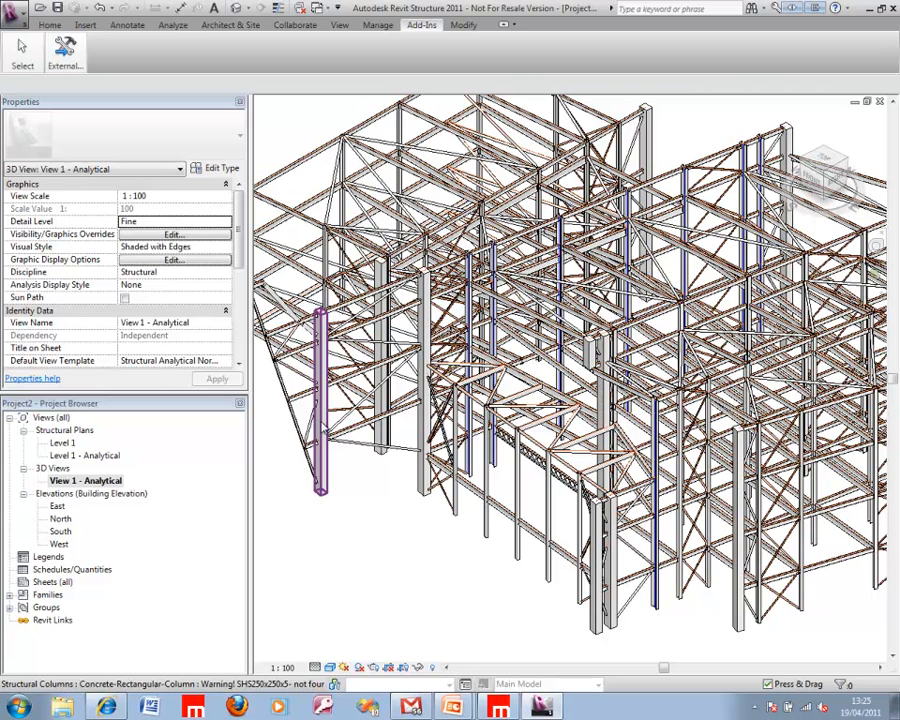
scroll(255, 298, down, 5)
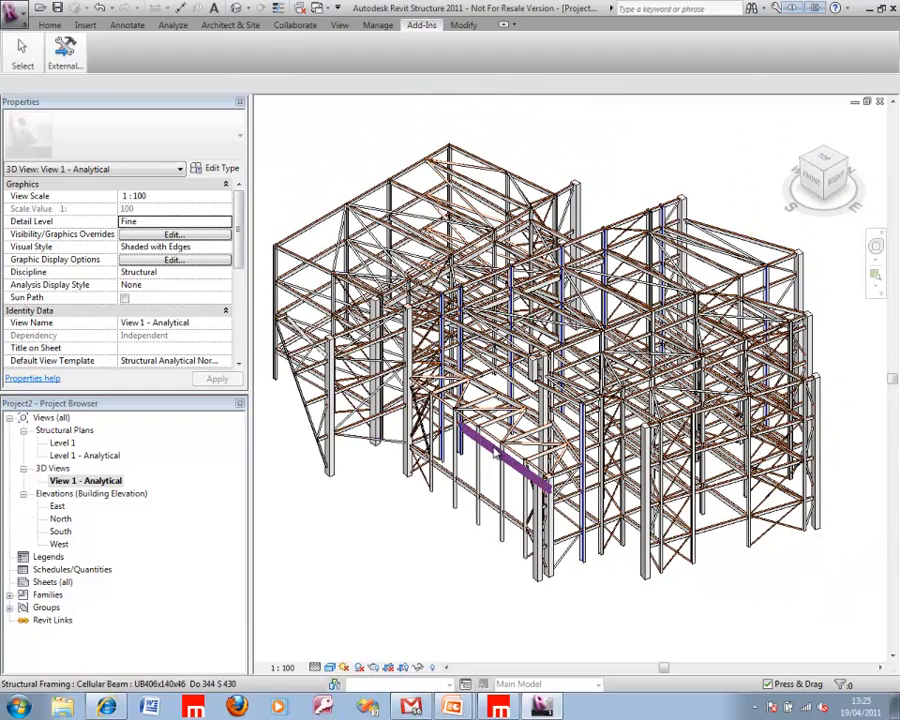
scroll(492, 451, up, 3)
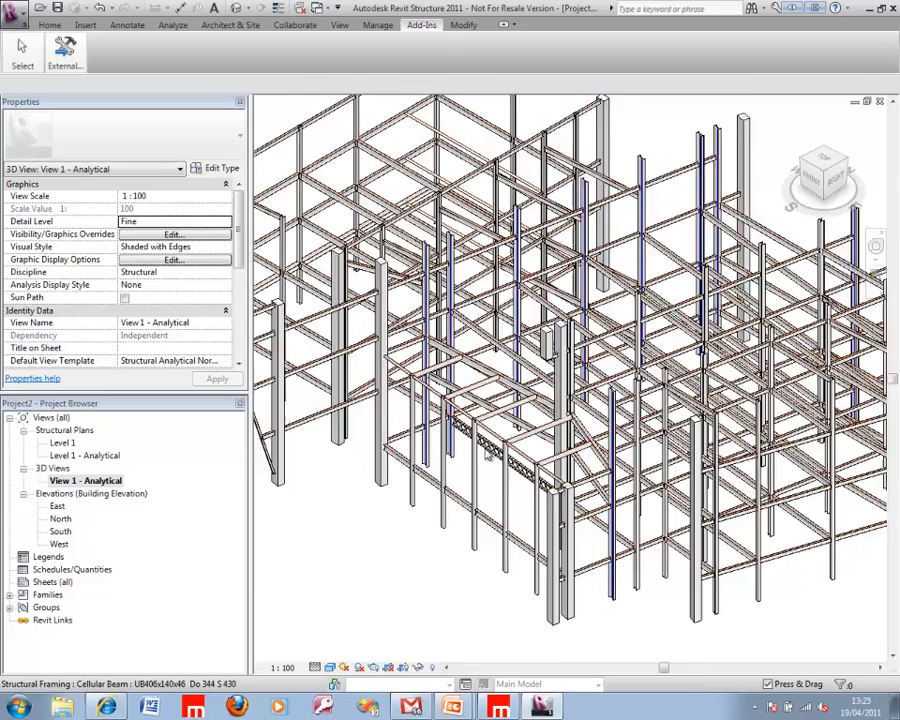
scroll(487, 452, up, 4)
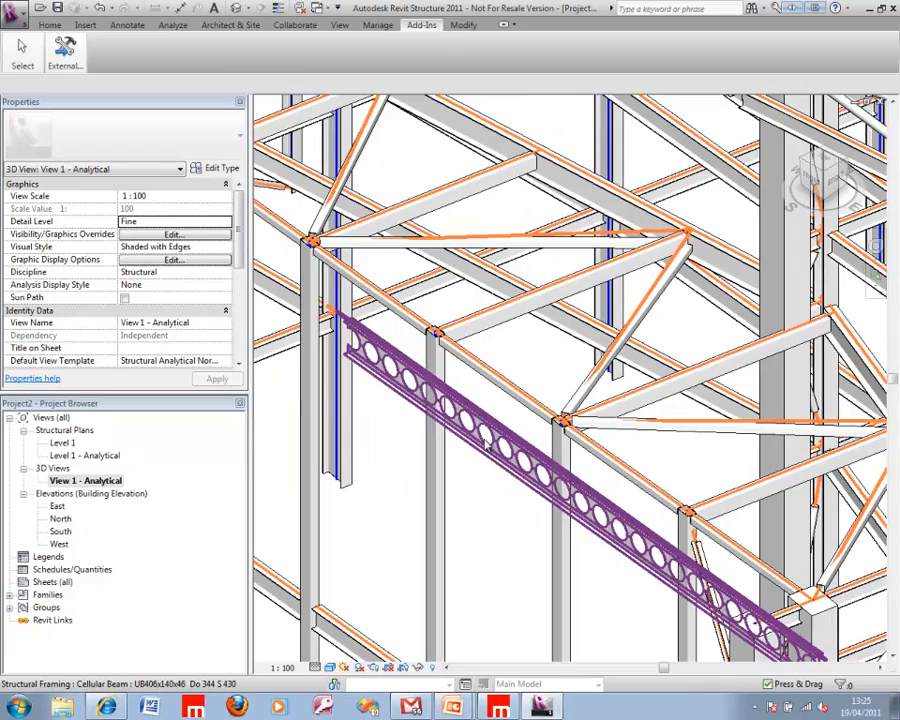
scroll(487, 442, down, 7)
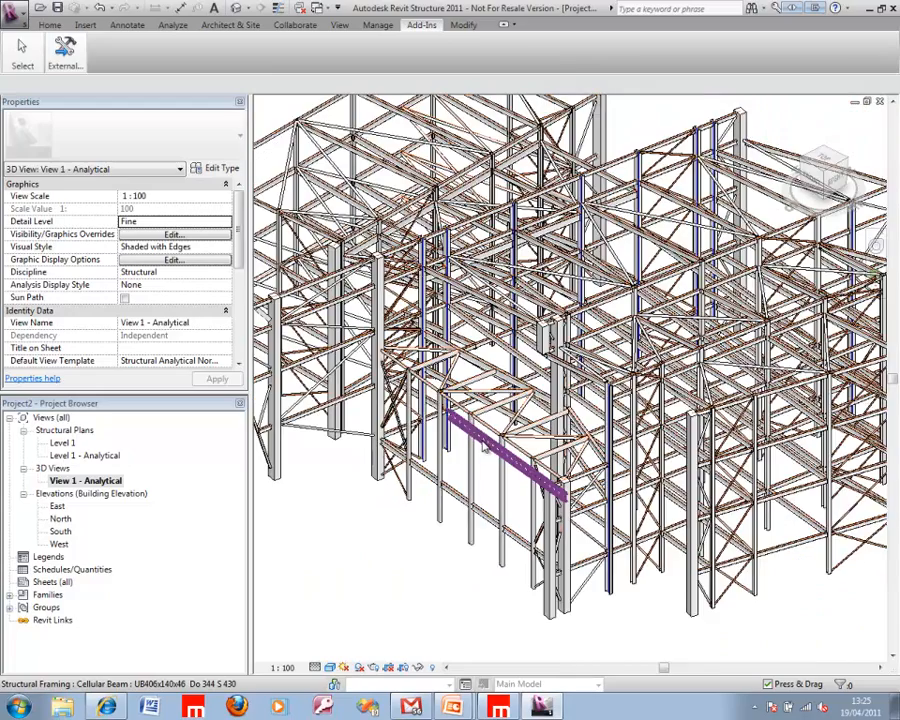
scroll(330, 230, down, 5)
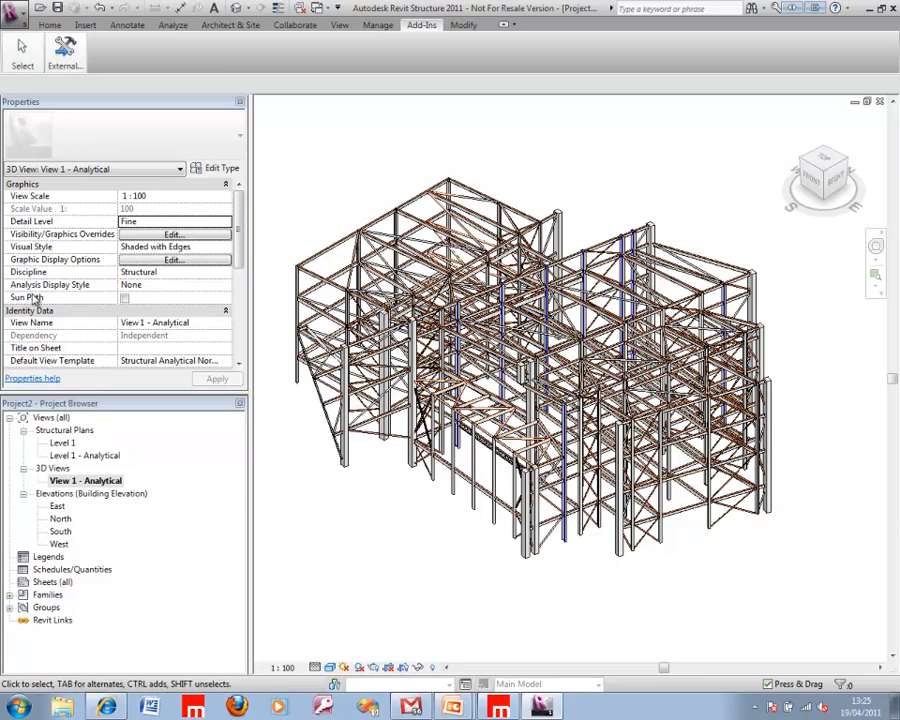
Examine the imported grid lines in the Level 1 structural plan.
click(64, 443)
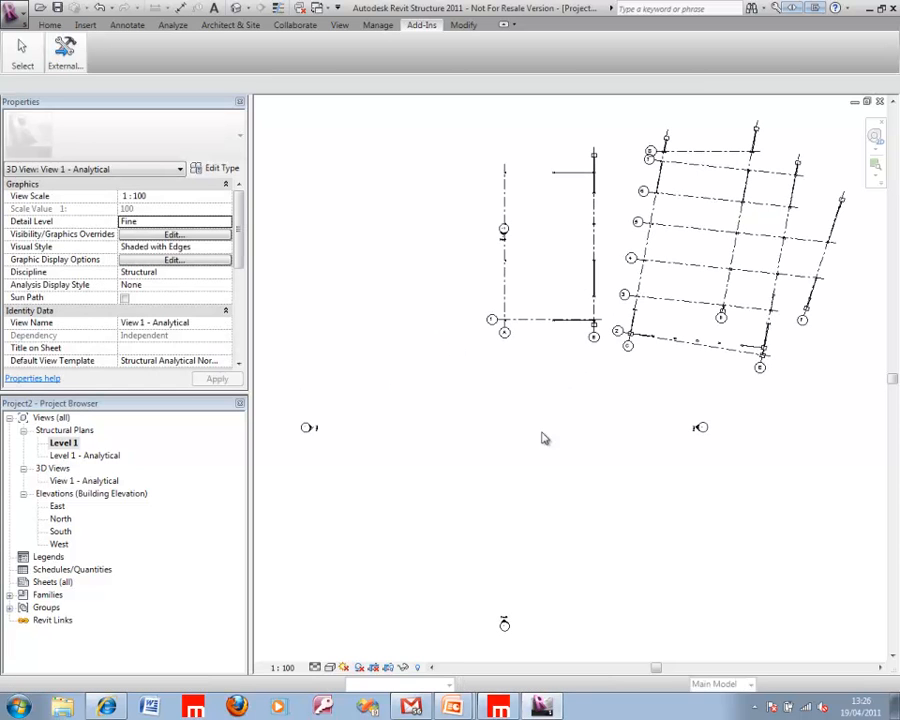
middle_drag(671, 280, 534, 316)
scroll(521, 360, up, 3)
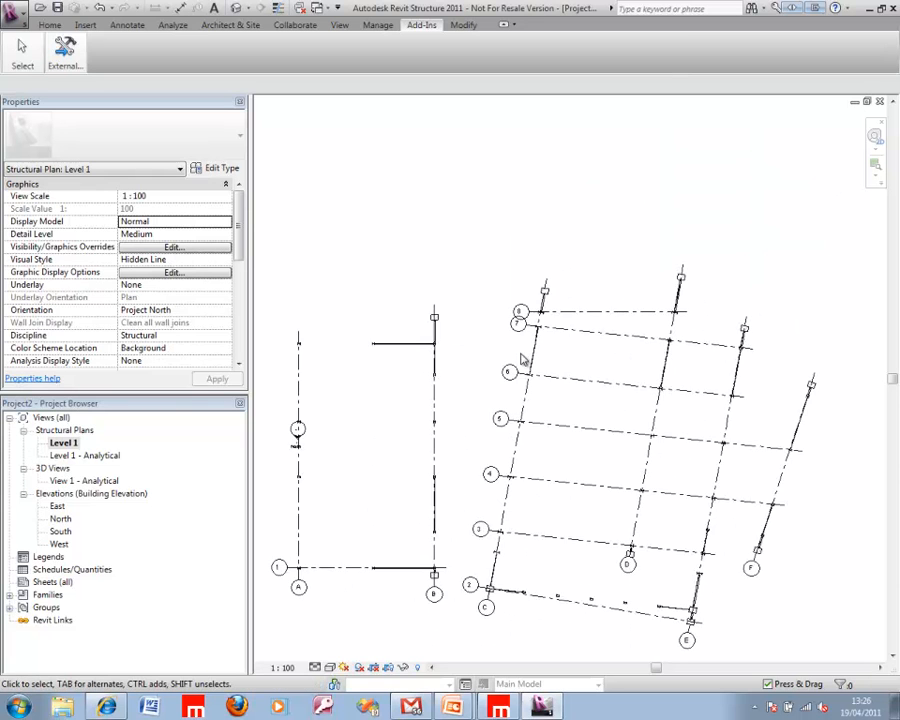
Return to View 1 - Analytical and select all instances of the SHS250x250x5 placeholder column in the entire project.
double_click(84, 481)
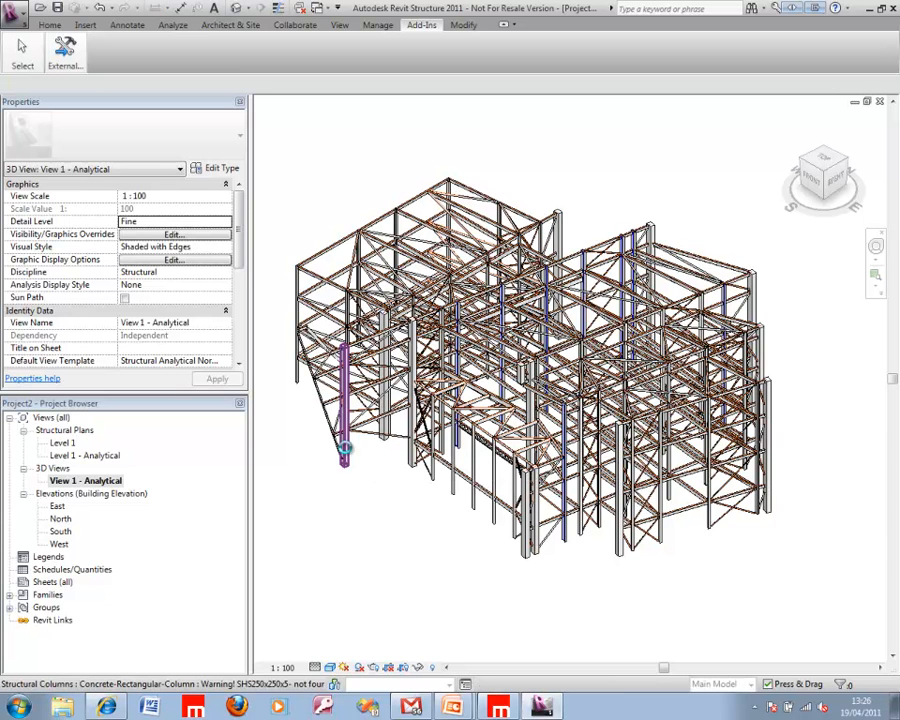
click(343, 450)
right_click(349, 452)
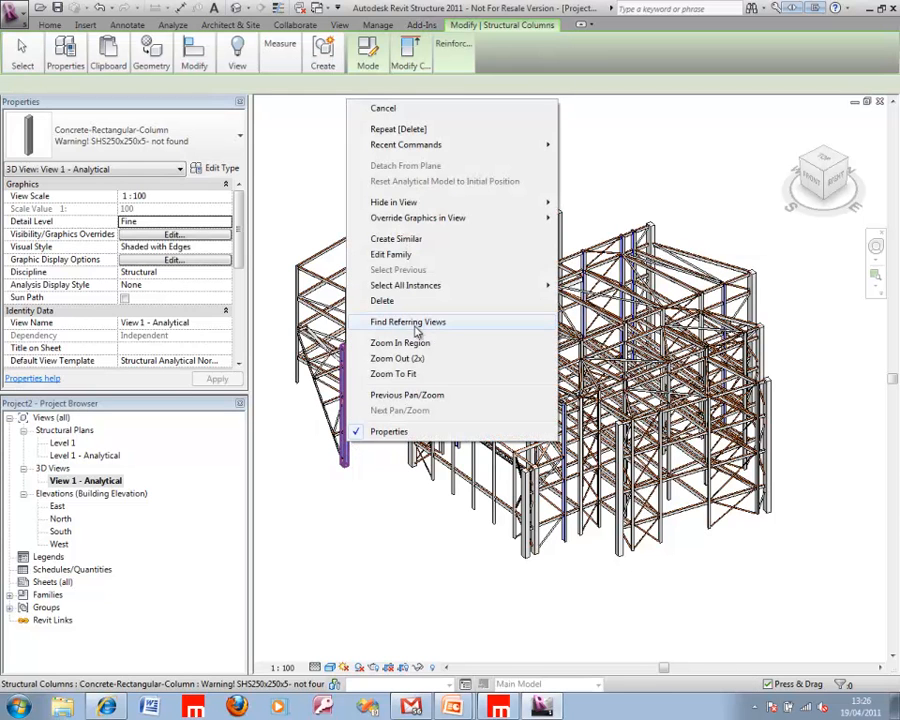
mouse_move(452, 289)
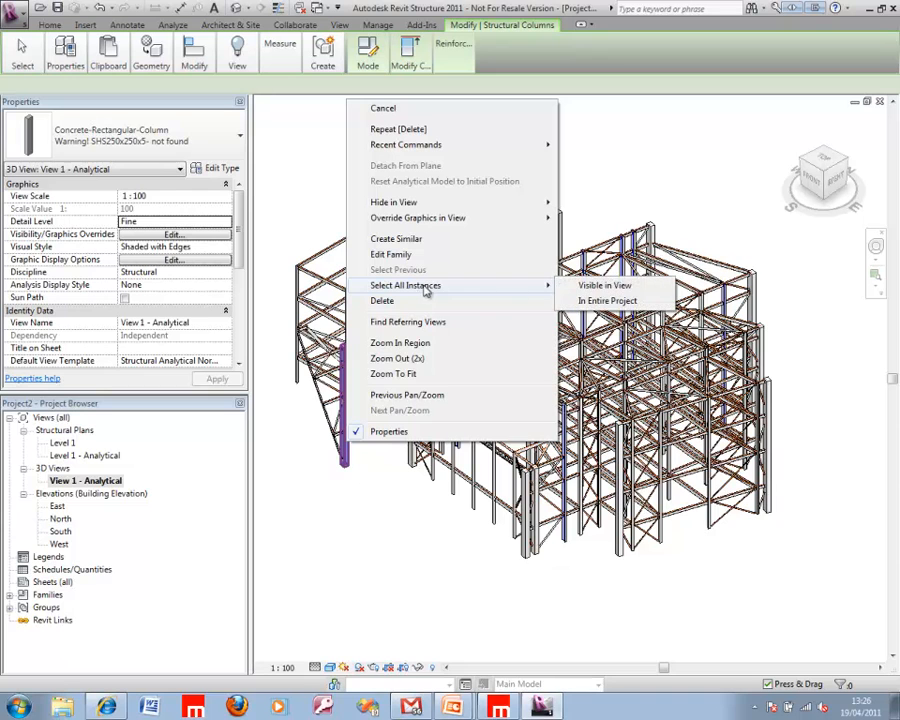
click(592, 302)
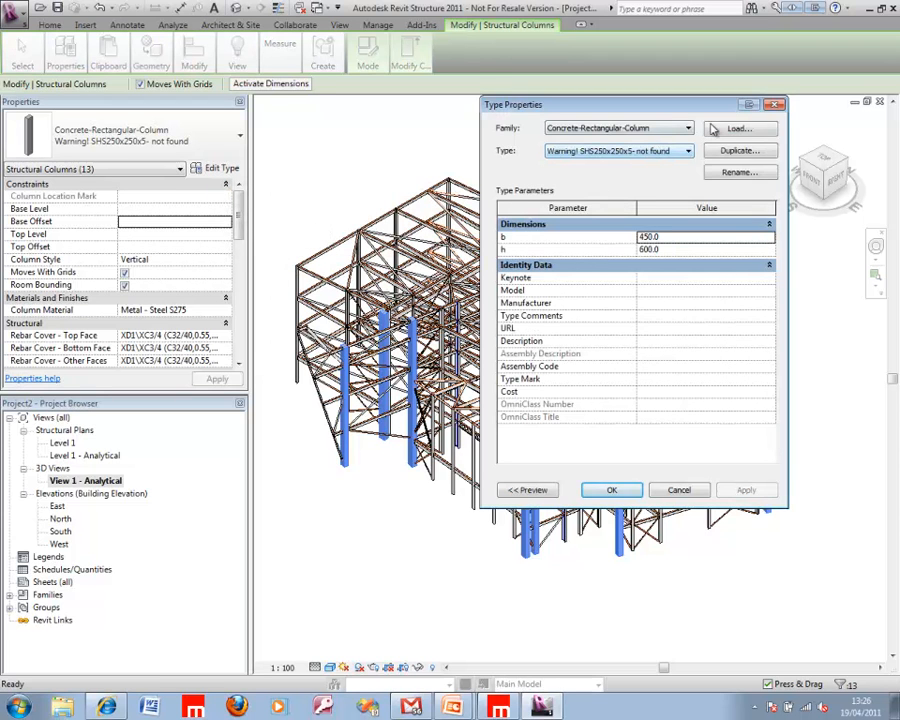
Start loading a replacement column family and browse to the Metric Library's Structural > Columns > Steel folder.
click(710, 128)
drag(703, 369, 703, 212)
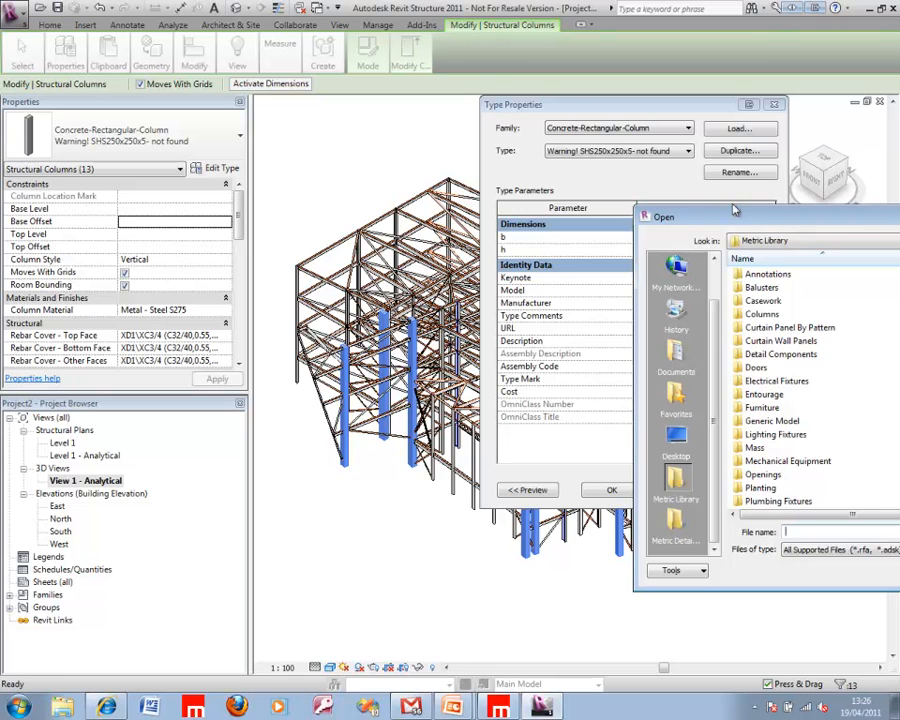
drag(735, 210, 406, 165)
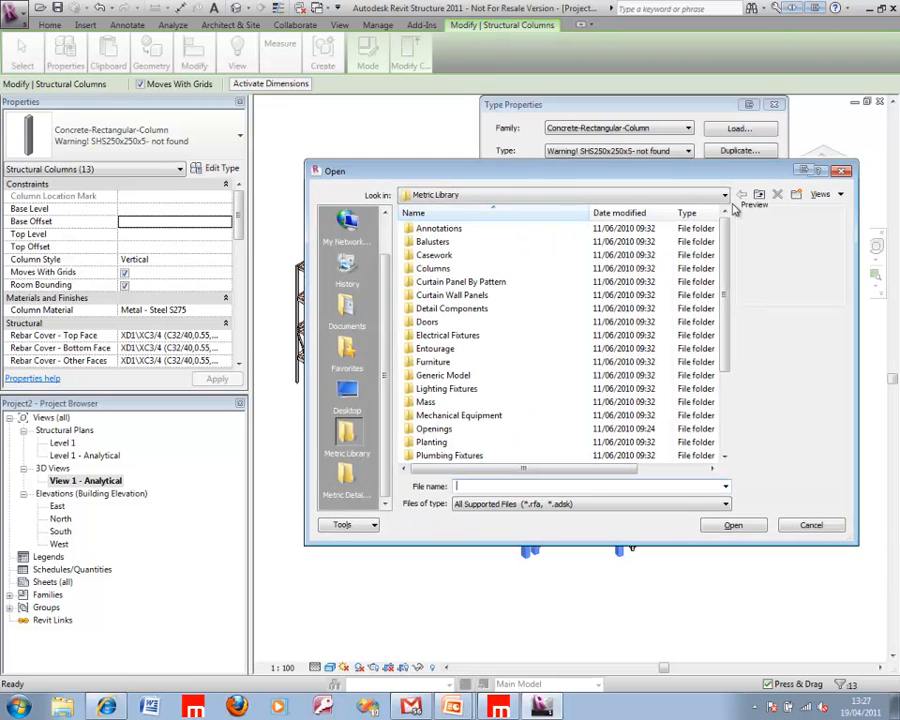
scroll(565, 340, down, 4)
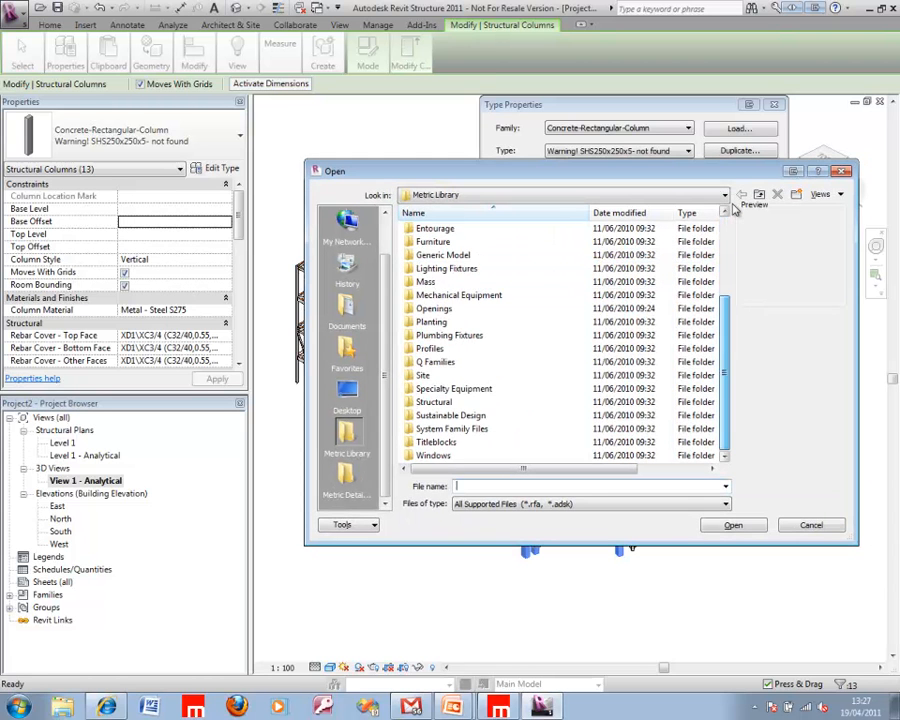
double_click(434, 402)
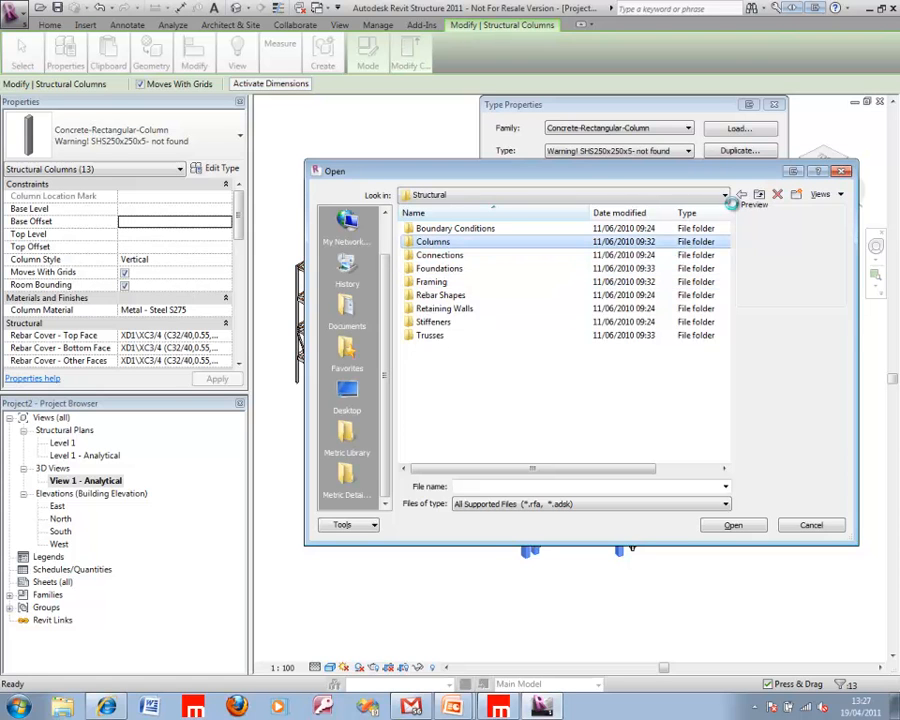
key(Return)
key(Down)
key(Down)
key(Down)
key(Down)
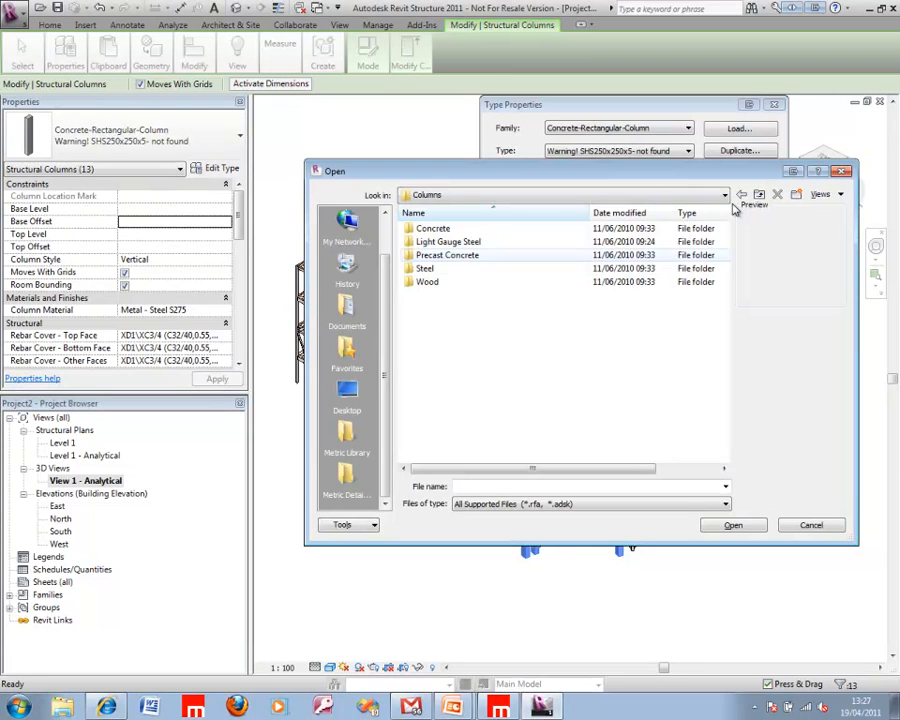
key(Return)
Open the Square Hollow Sections-Column.rfa family from the Steel folder.
key(Down)
key(Down)
key(Down)
key(Down)
key(Down)
key(Down)
key(Down)
key(Down)
key(Down)
key(Down)
key(Down)
key(Down)
key(Down)
key(Down)
key(Down)
key(Down)
key(Down)
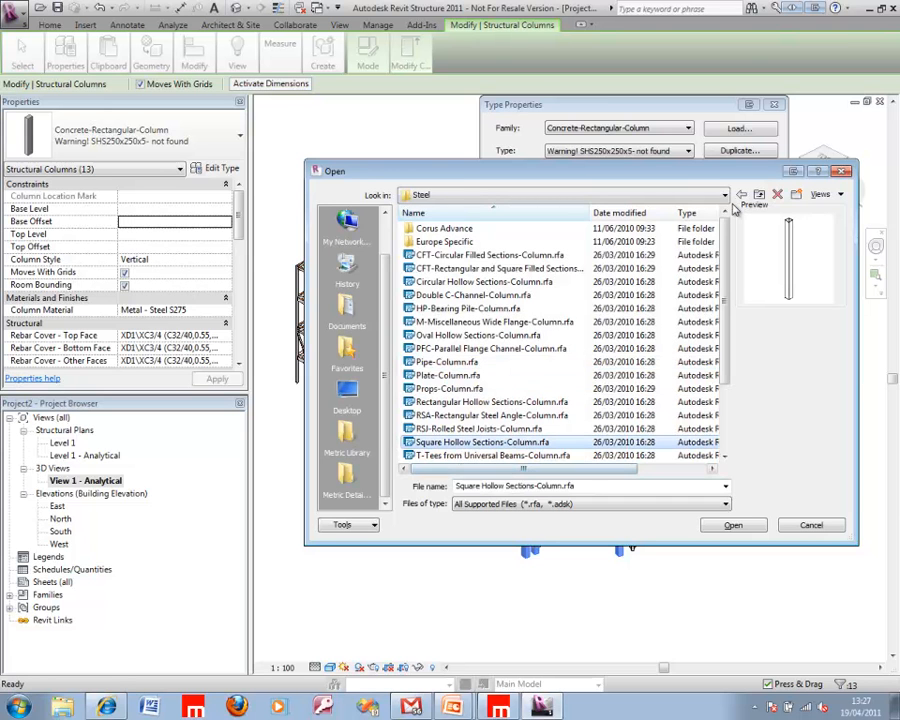
key(Return)
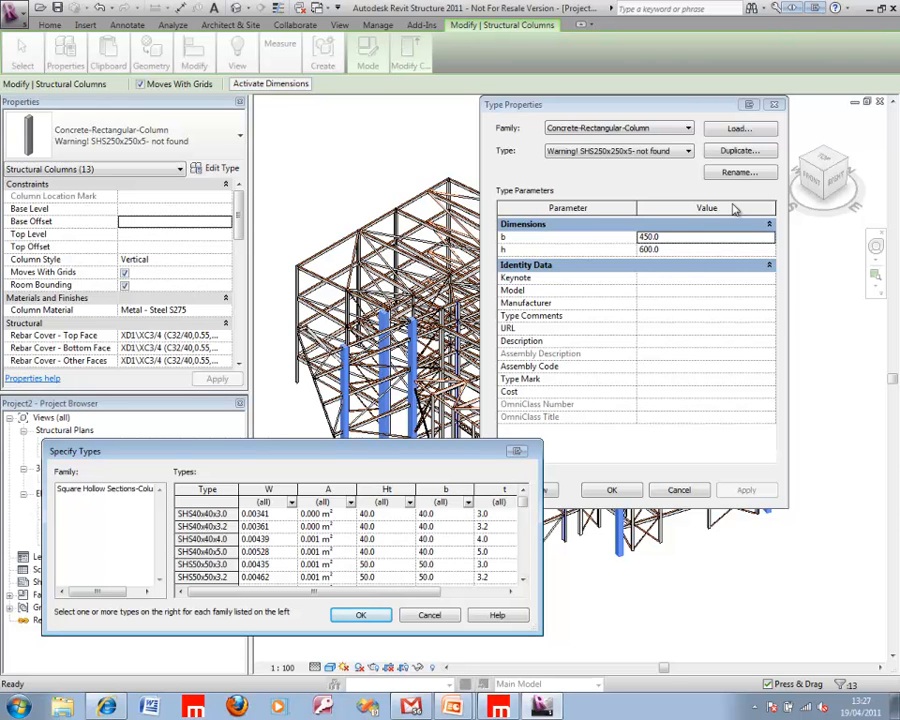
Load the SHS250x250x6.3 type and apply it to all the selected placeholder columns.
scroll(735, 208, down, 10)
scroll(735, 208, down, 4)
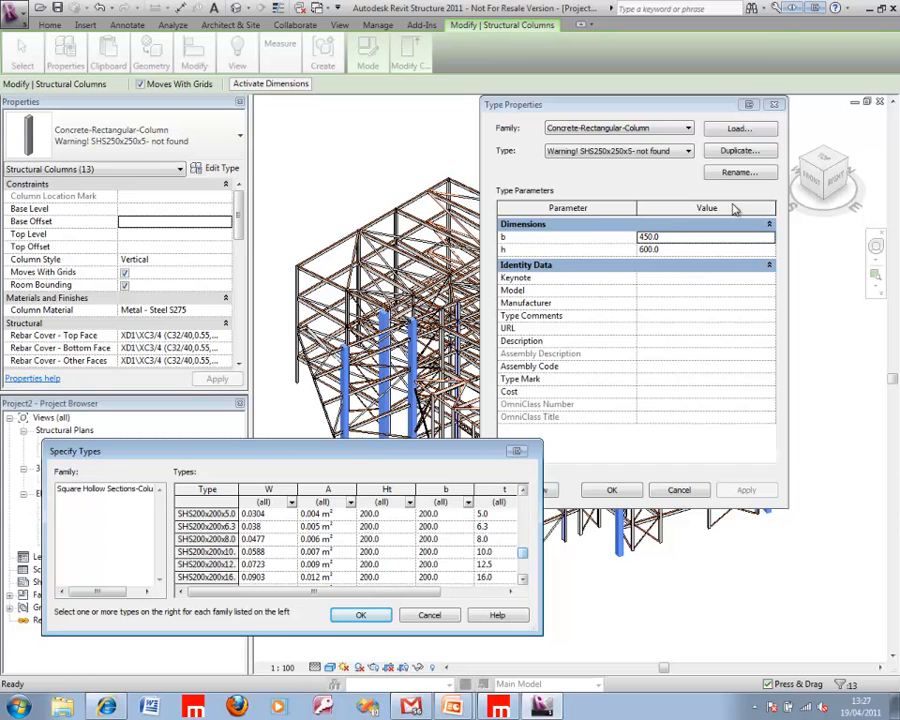
scroll(735, 208, down, 2)
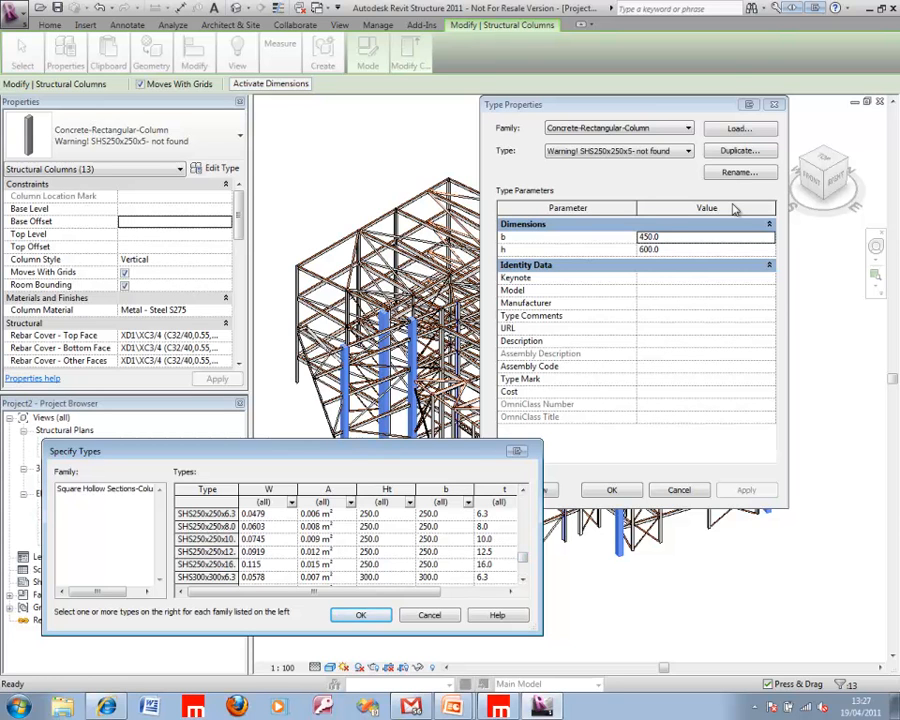
click(206, 513)
scroll(206, 513, up, 1)
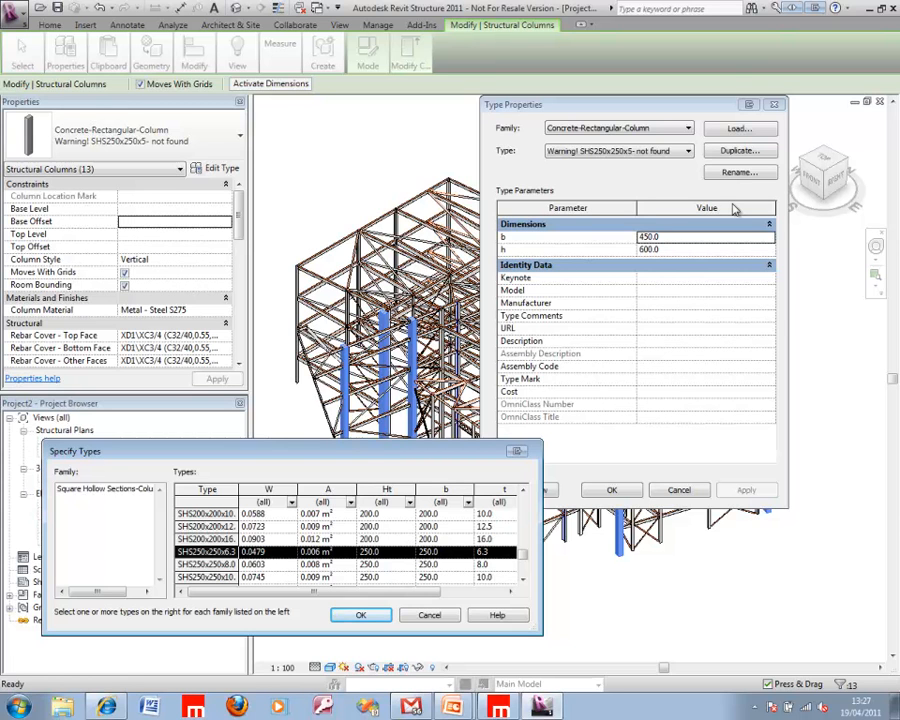
key(Return)
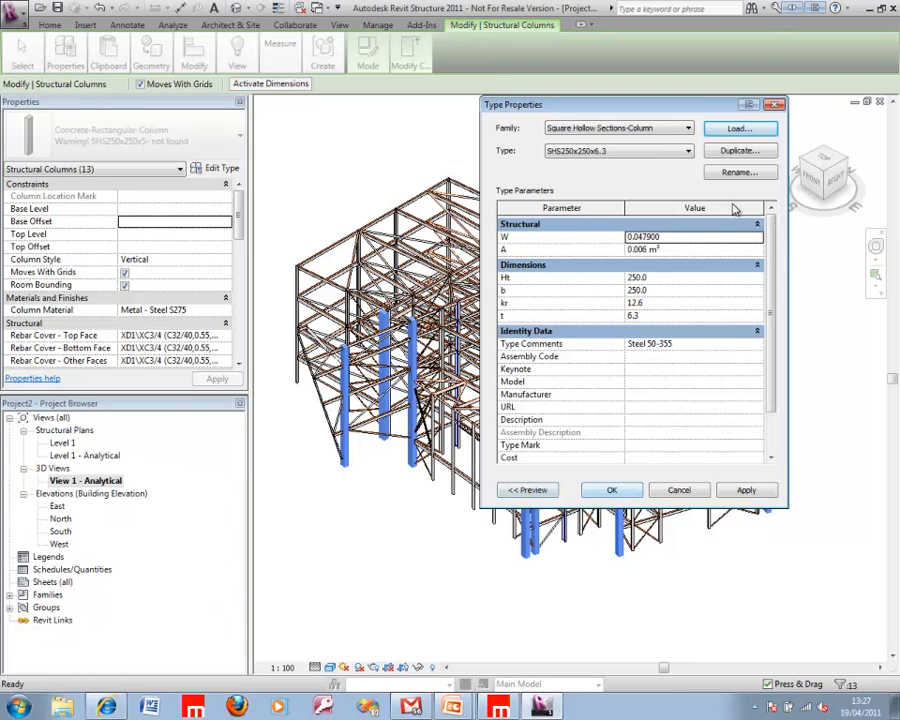
key(Return)
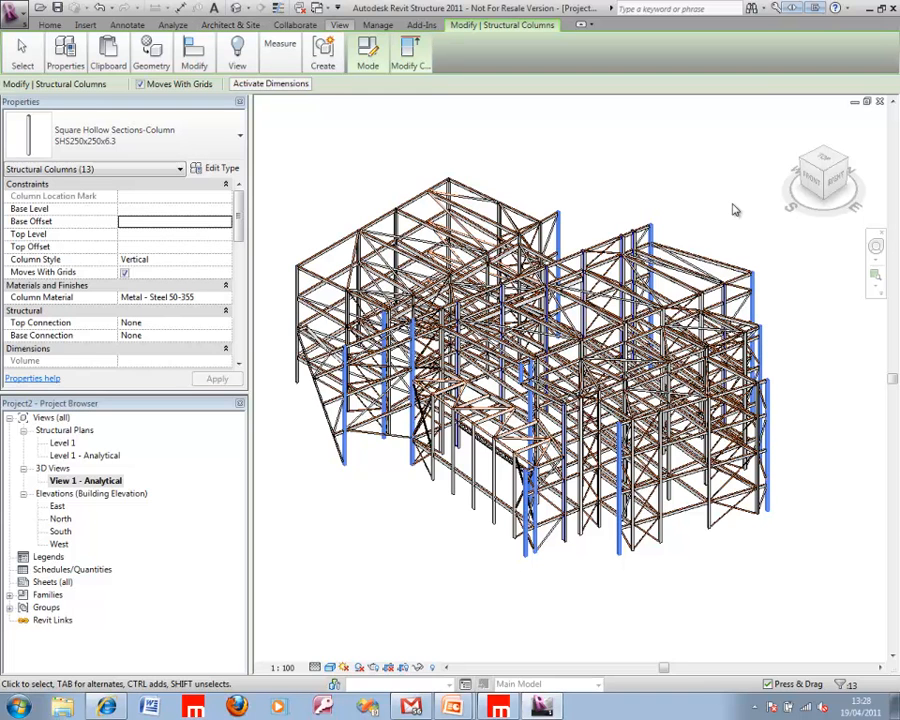
Create a new structural floor plan view for Level 1-a at 1:100 scale.
click(340, 24)
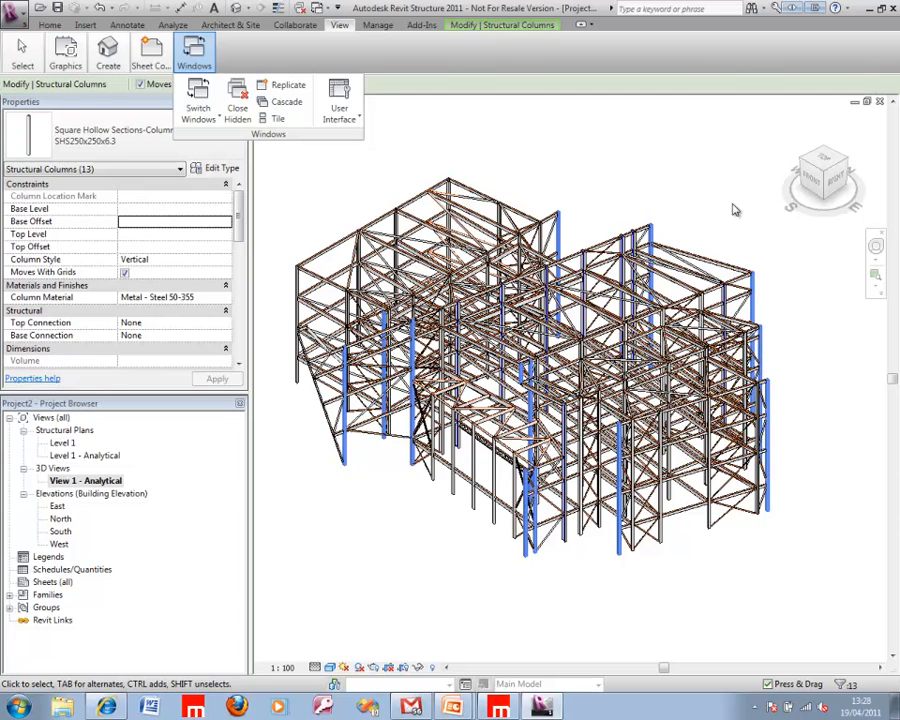
mouse_move(151, 52)
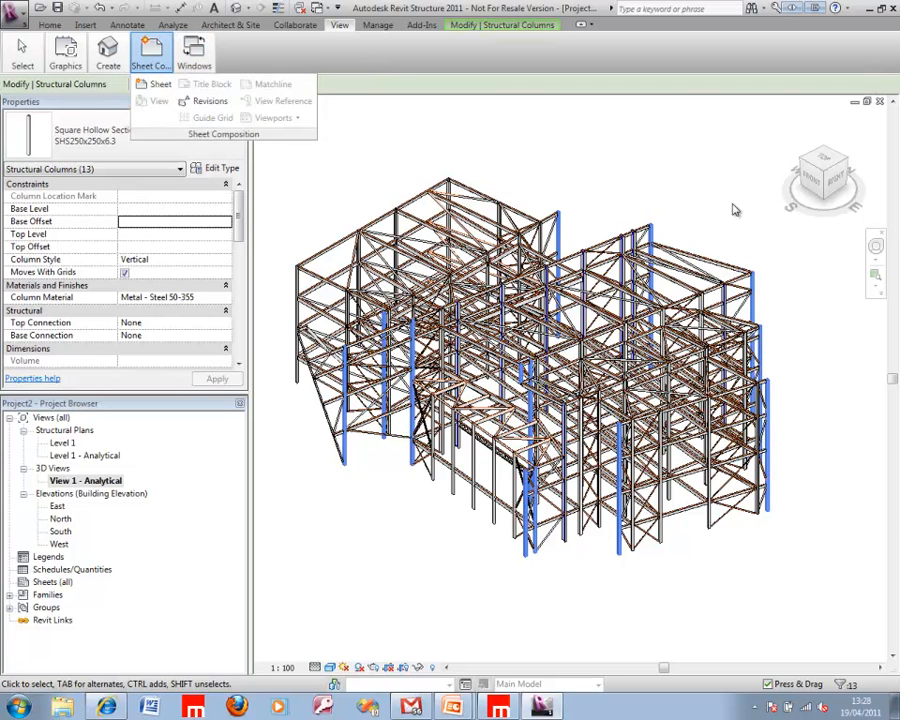
mouse_move(108, 52)
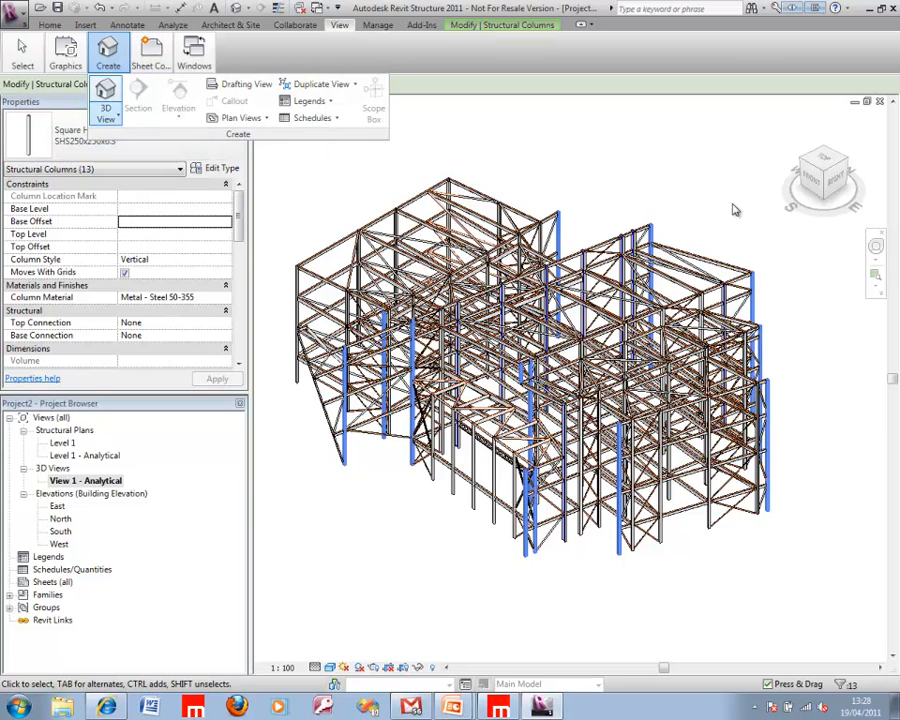
click(240, 117)
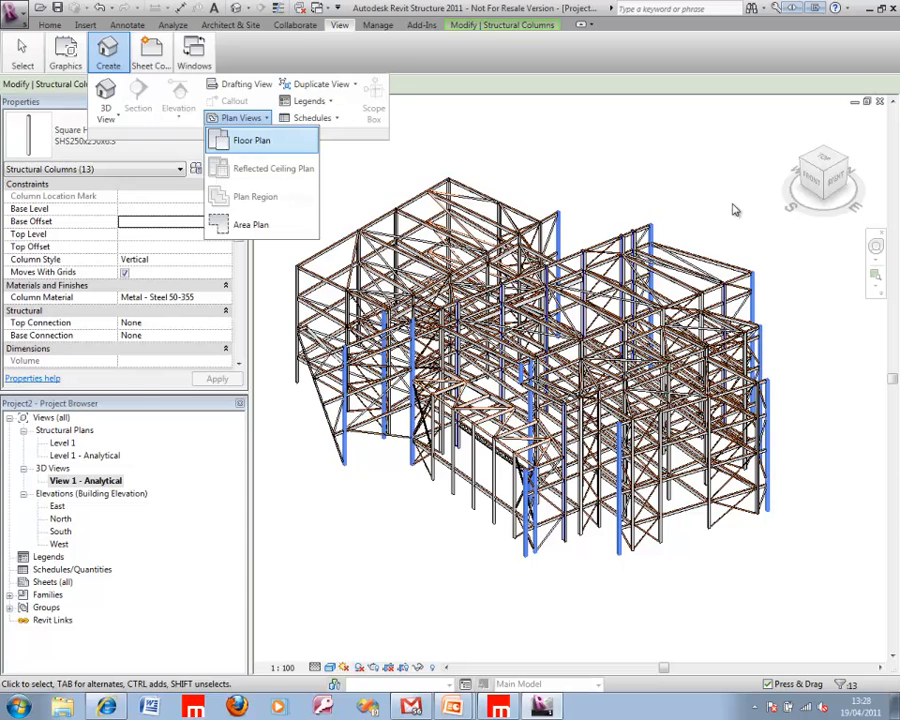
click(251, 140)
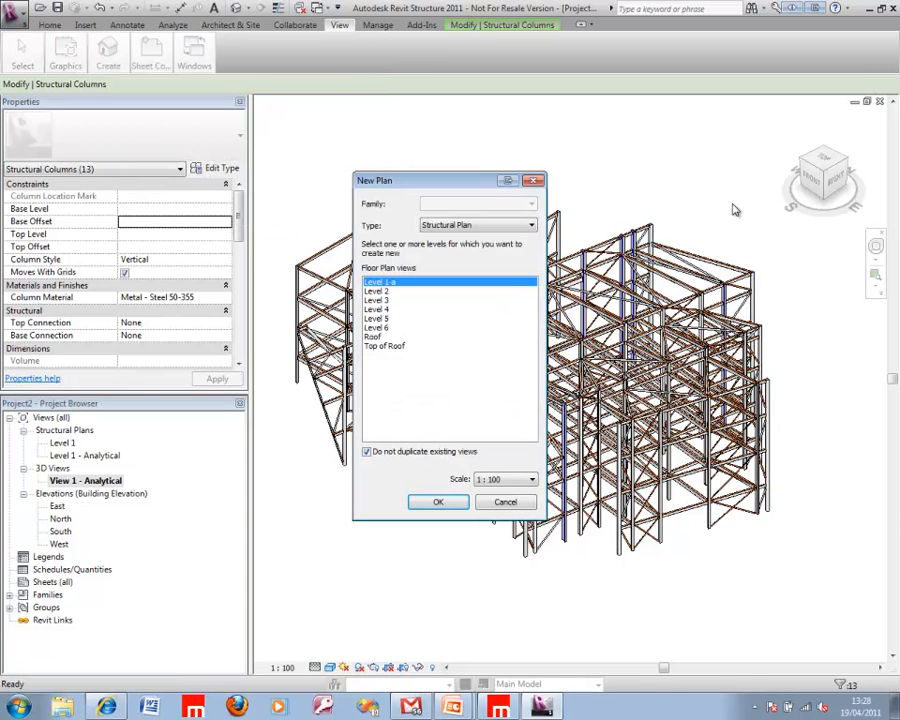
key(Return)
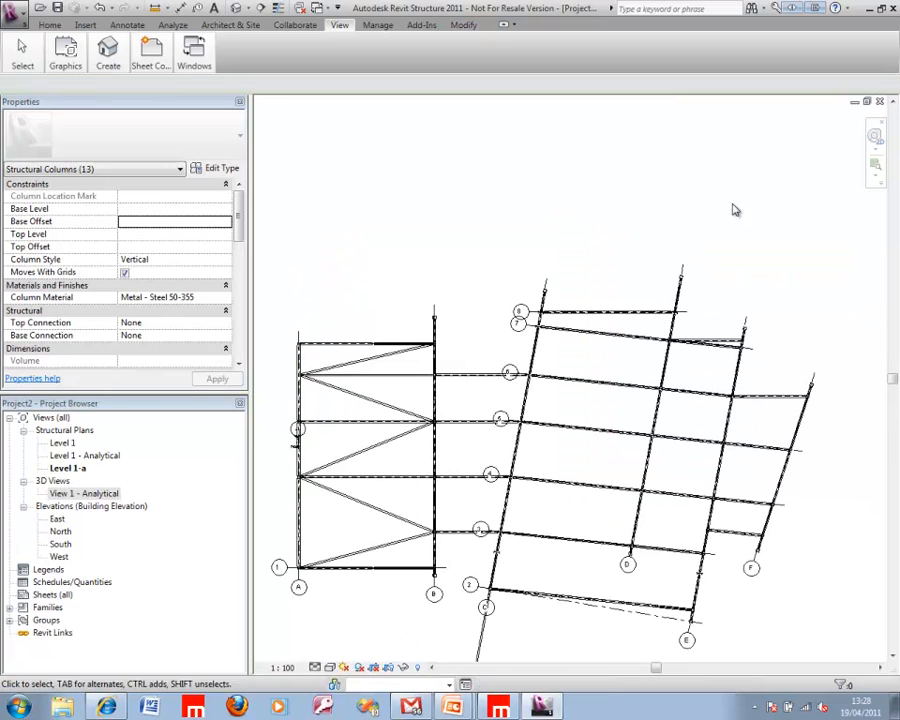
Place a UB254x146x31 beam in Level 1-a from the midpoint of the grid 3 beam to the grid 4 beam, between grids C and D.
click(22, 52)
click(50, 25)
click(65, 52)
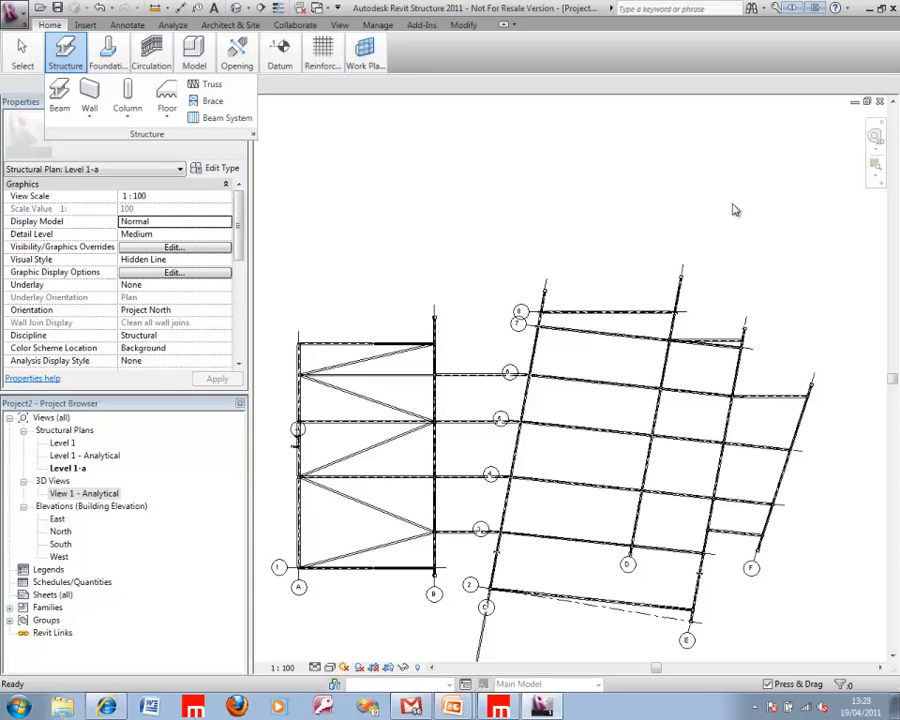
click(59, 97)
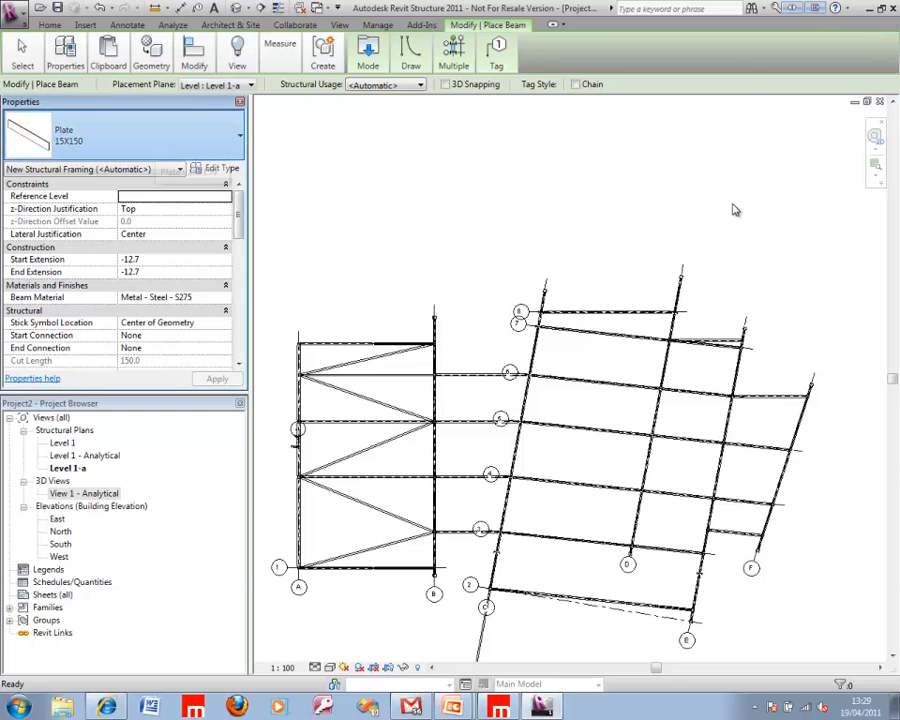
click(239, 135)
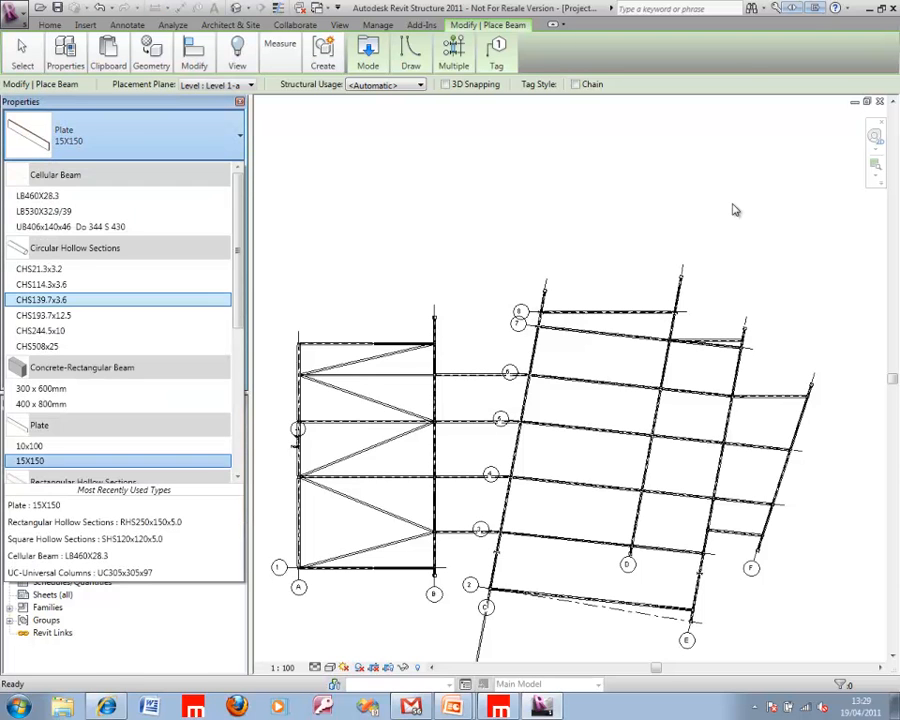
scroll(100, 310, down, 4)
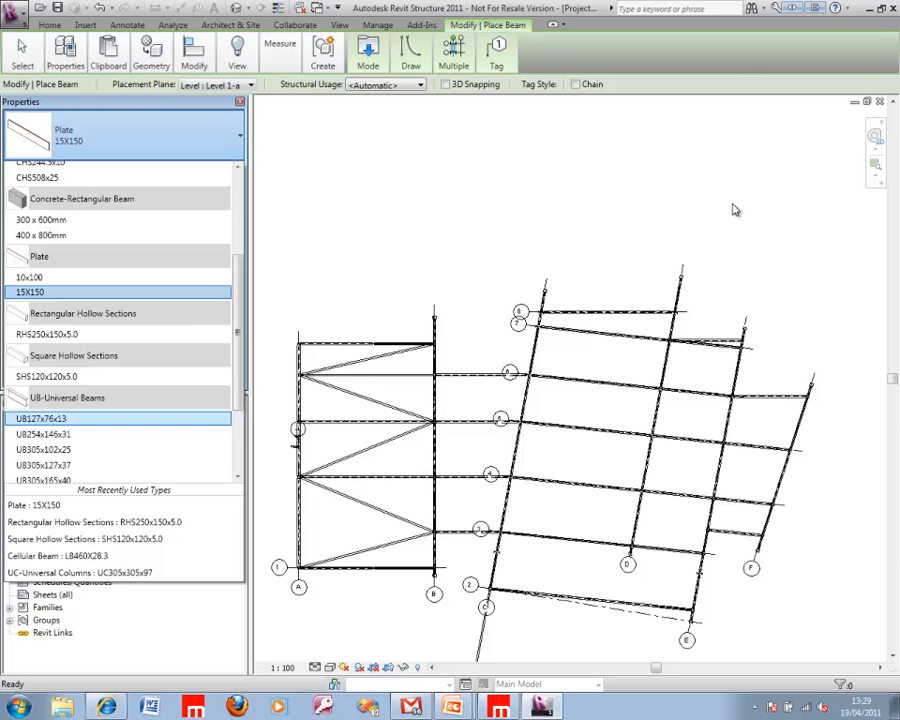
click(60, 434)
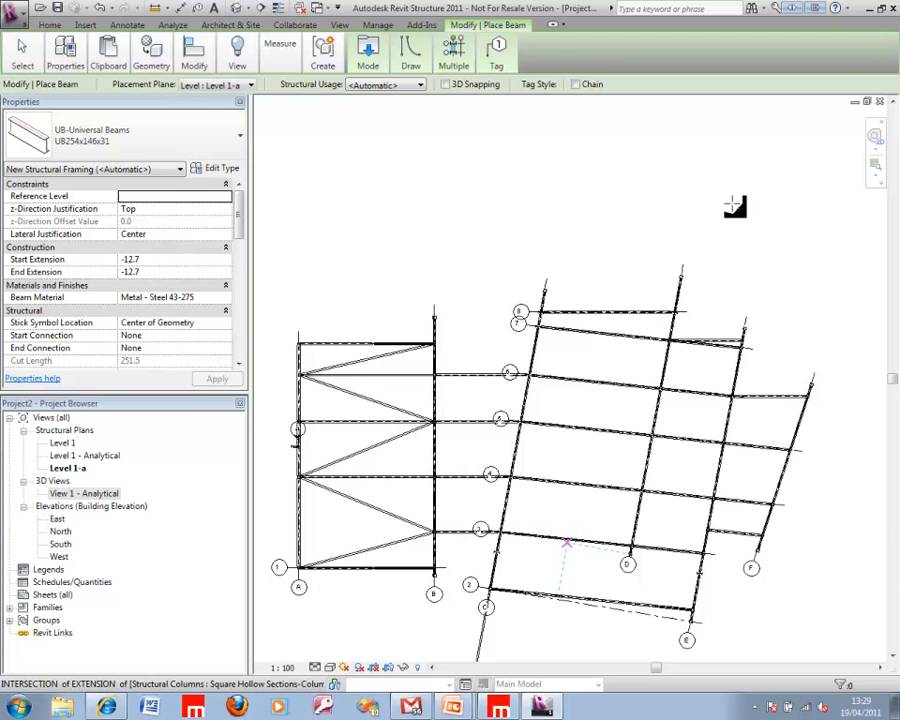
scroll(566, 541, up, 4)
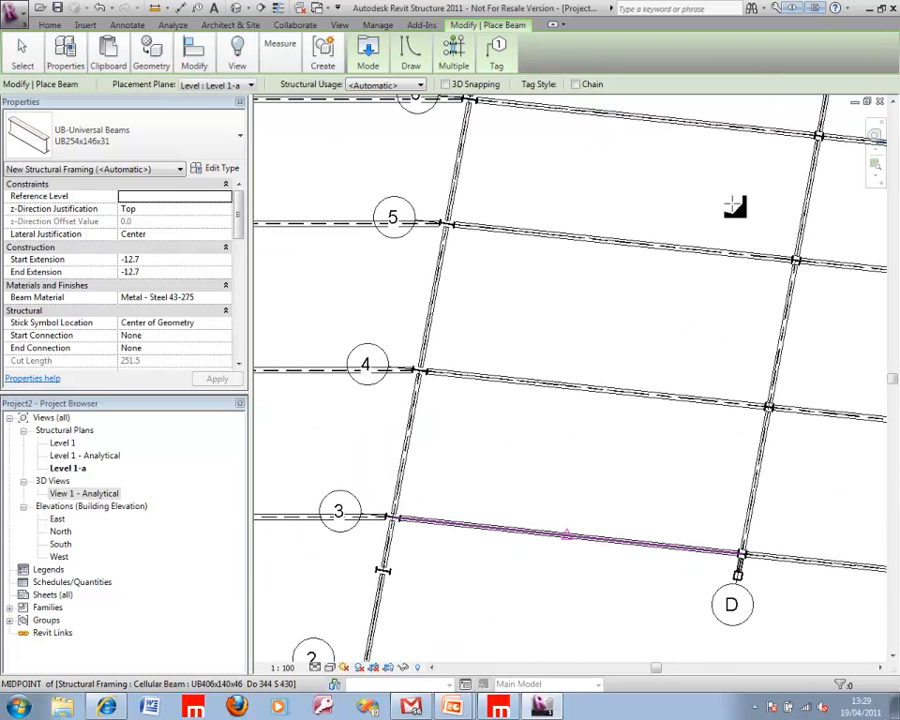
click(566, 535)
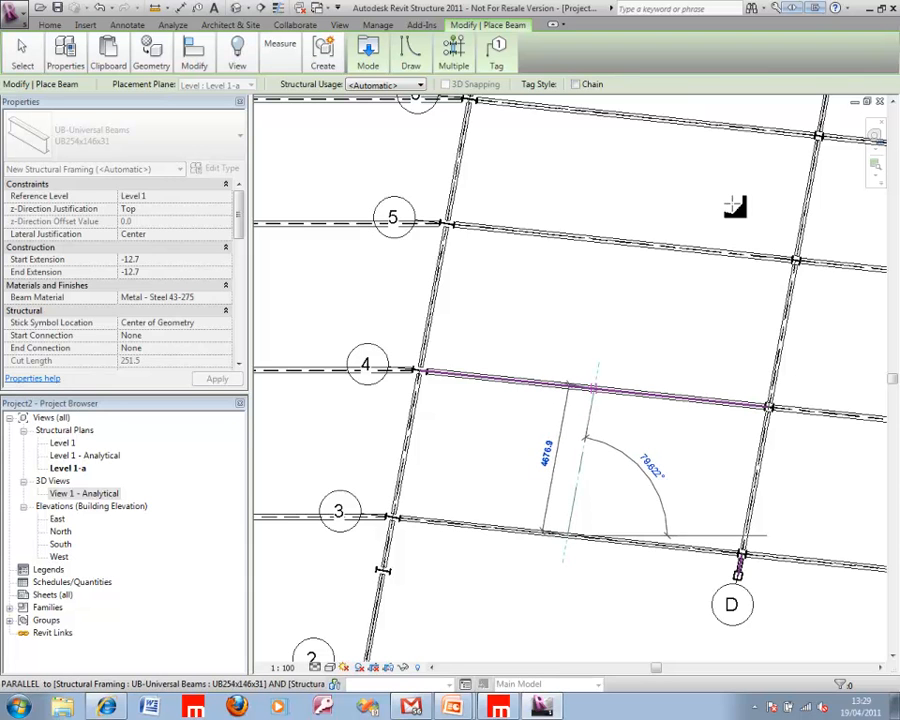
click(591, 390)
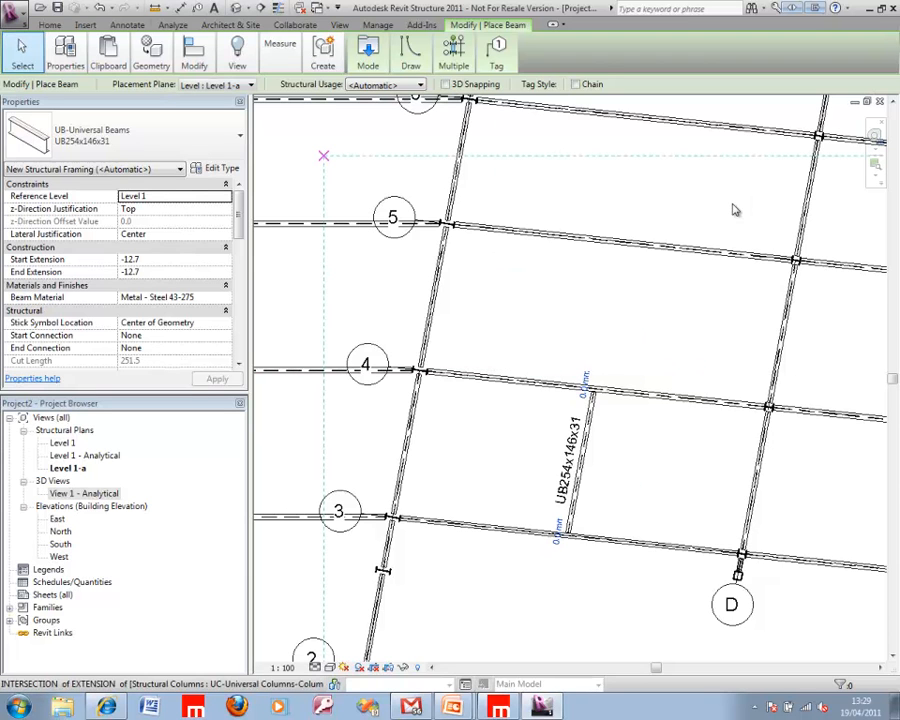
click(22, 55)
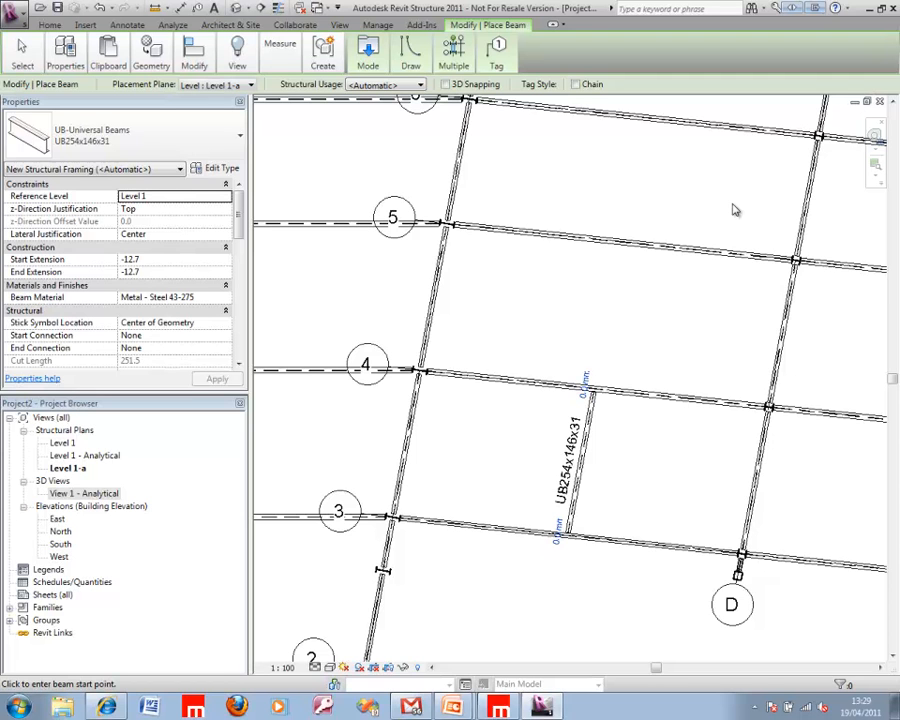
Return to View 1 - Analytical and move the SHS250x250x6.3 column at E-2 outward, about 1147 mm off the grid.
double_click(84, 493)
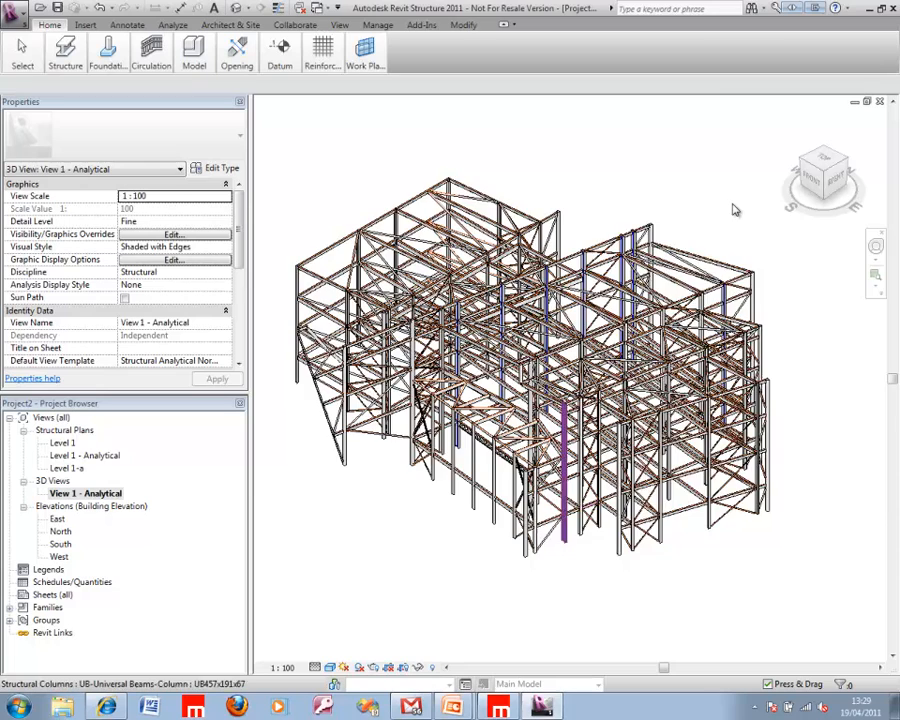
scroll(735, 209, up, 3)
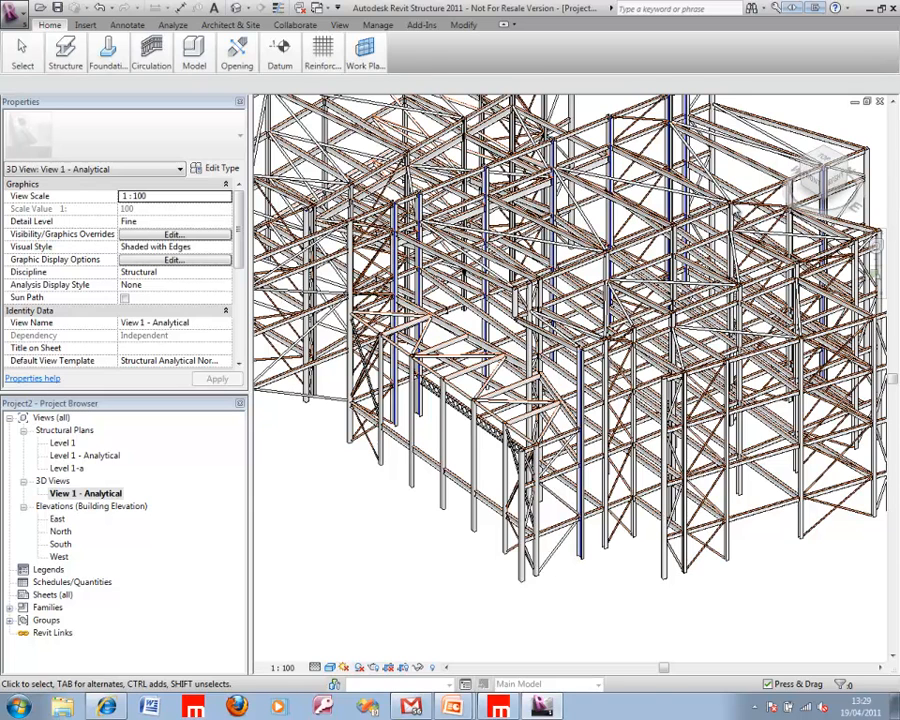
click(521, 515)
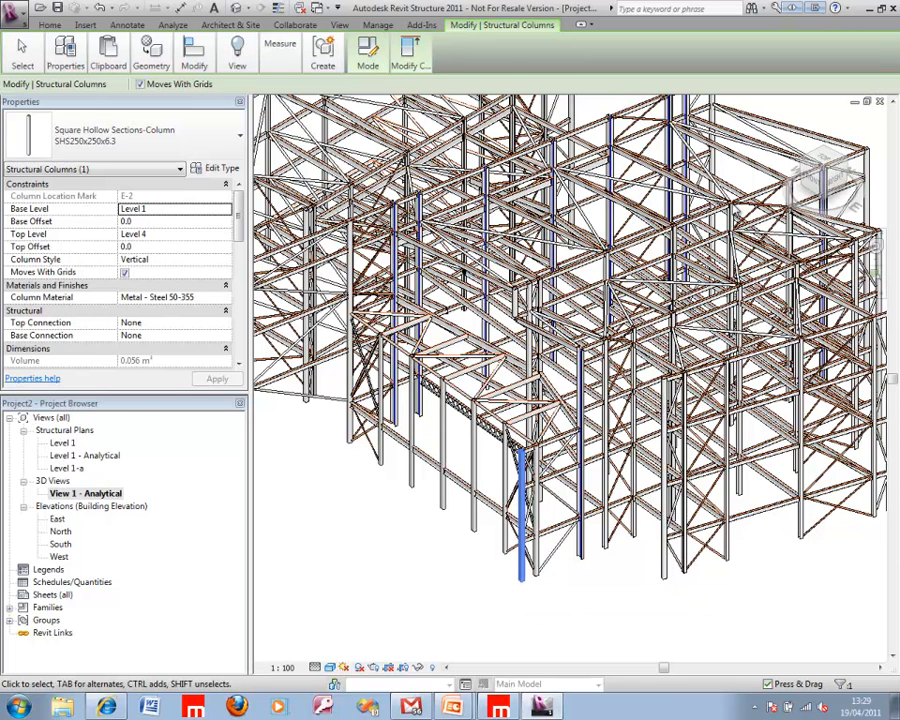
drag(521, 560, 505, 567)
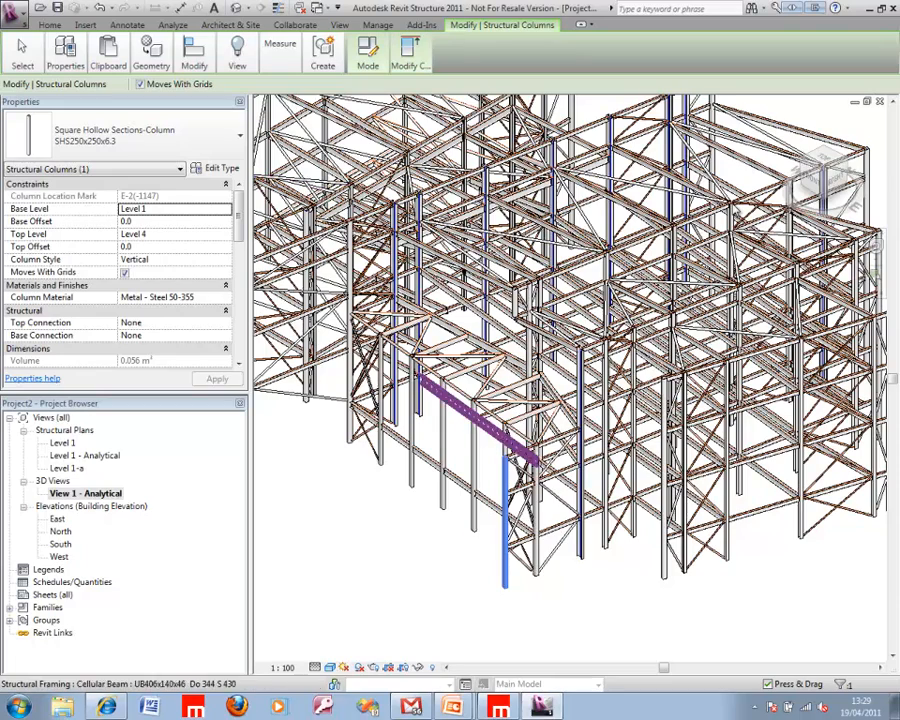
Examine the 3D frame from several sides, including the CHS114.3x3.6 brace beside the inclined end member.
middle_drag(480, 424, 574, 441)
middle_drag(562, 354, 525, 221)
scroll(520, 170, down, 3)
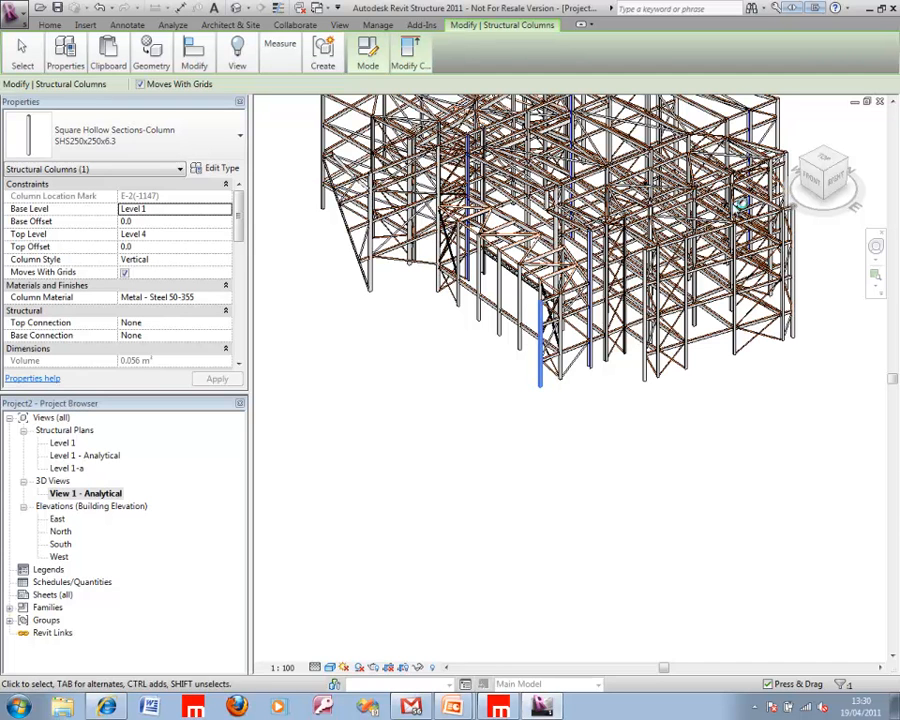
middle_drag(732, 95, 737, 225)
scroll(735, 208, up, 4)
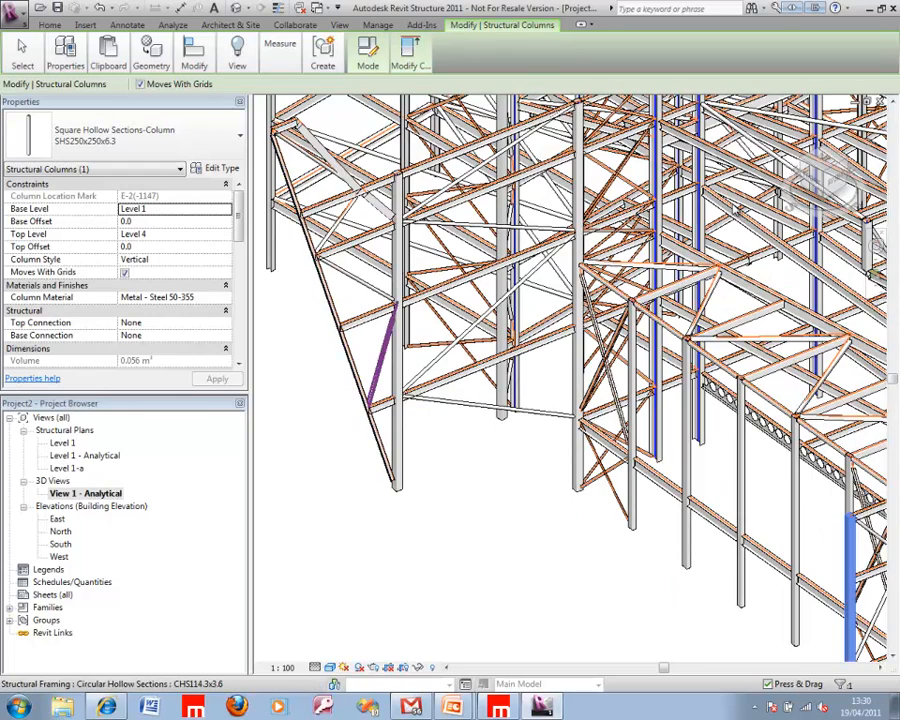
click(380, 355)
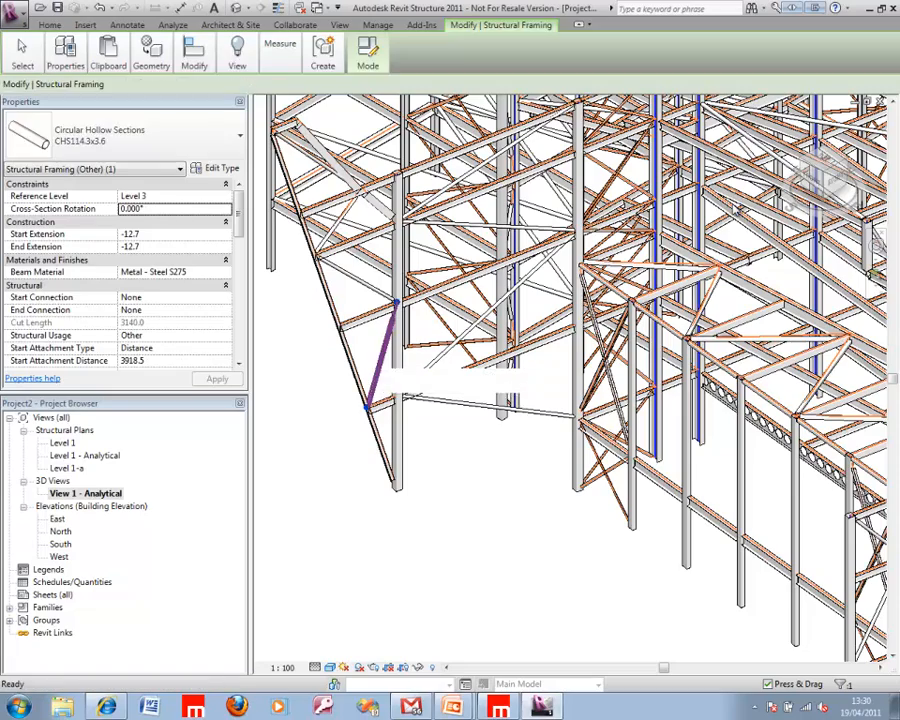
key(Escape)
middle_drag(559, 244, 460, 218)
scroll(558, 286, down, 2)
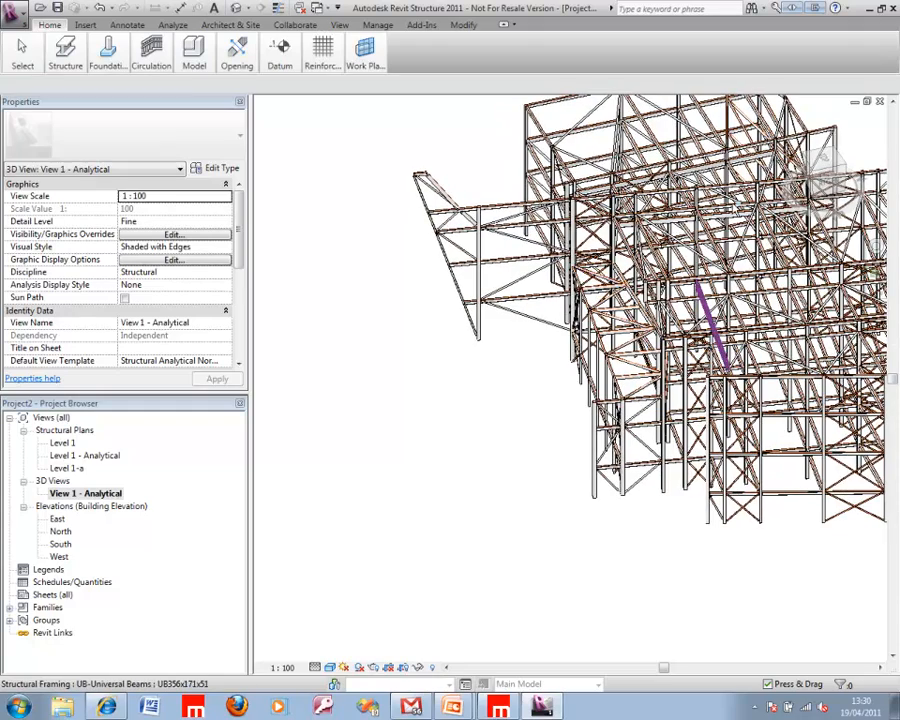
Save the Revit project as Project2 in the Revit Models folder.
middle_drag(576, 326, 508, 350)
scroll(455, 338, up, 2)
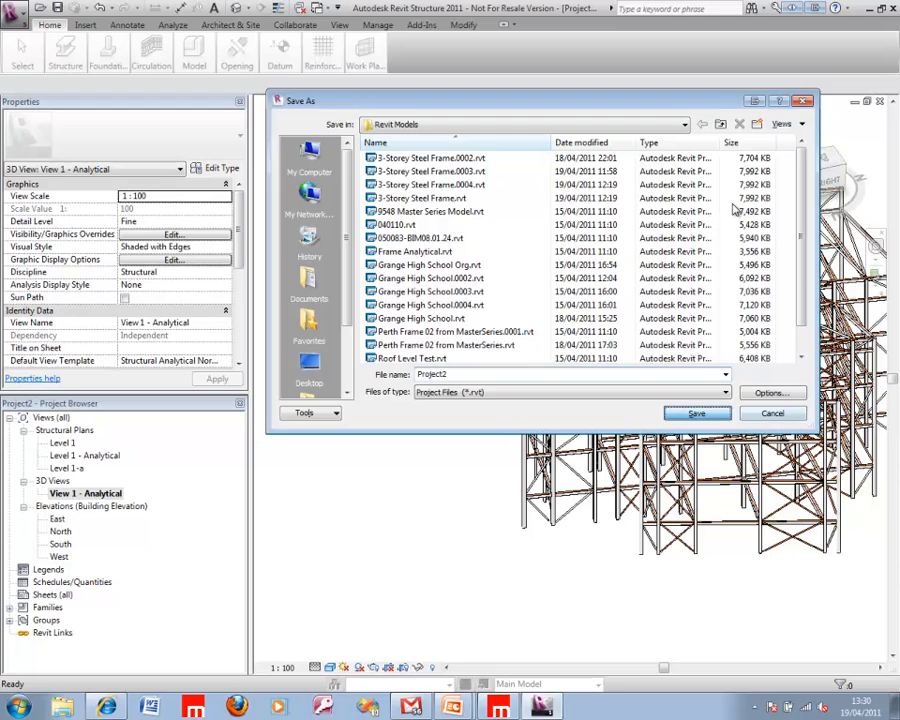
key(Escape)
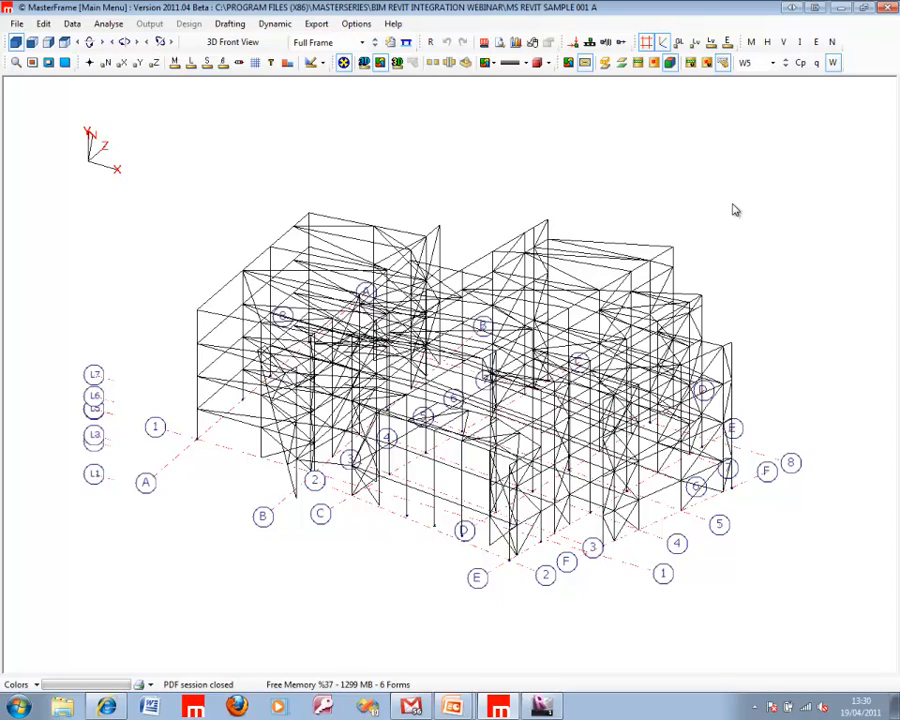
Switch to MasterFrame and change the section type of the column at grid E-2, member 552, to CHS.
scroll(733, 209, up, 6)
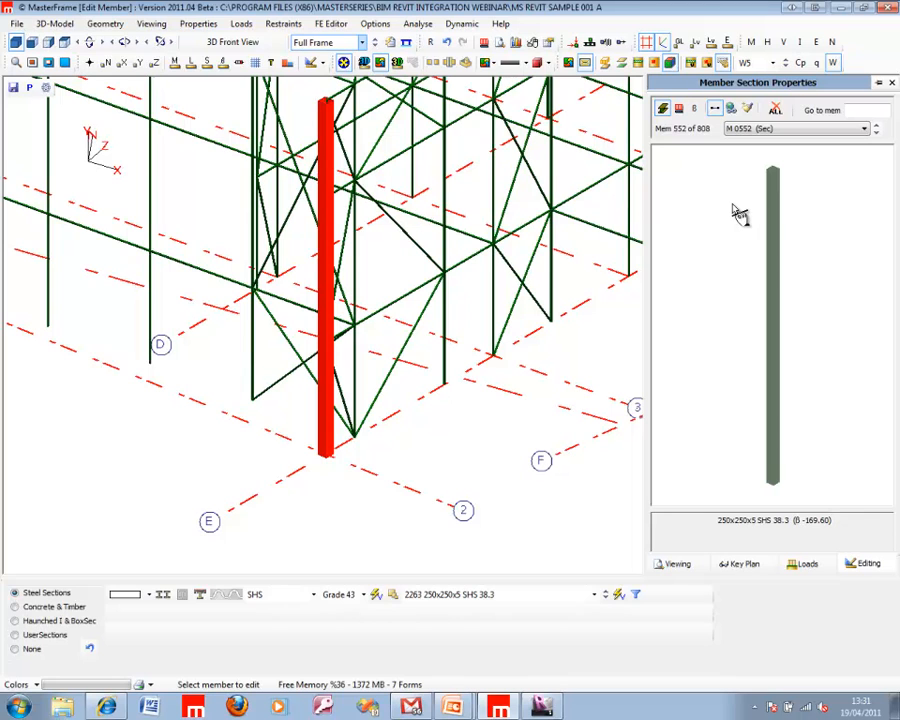
click(313, 595)
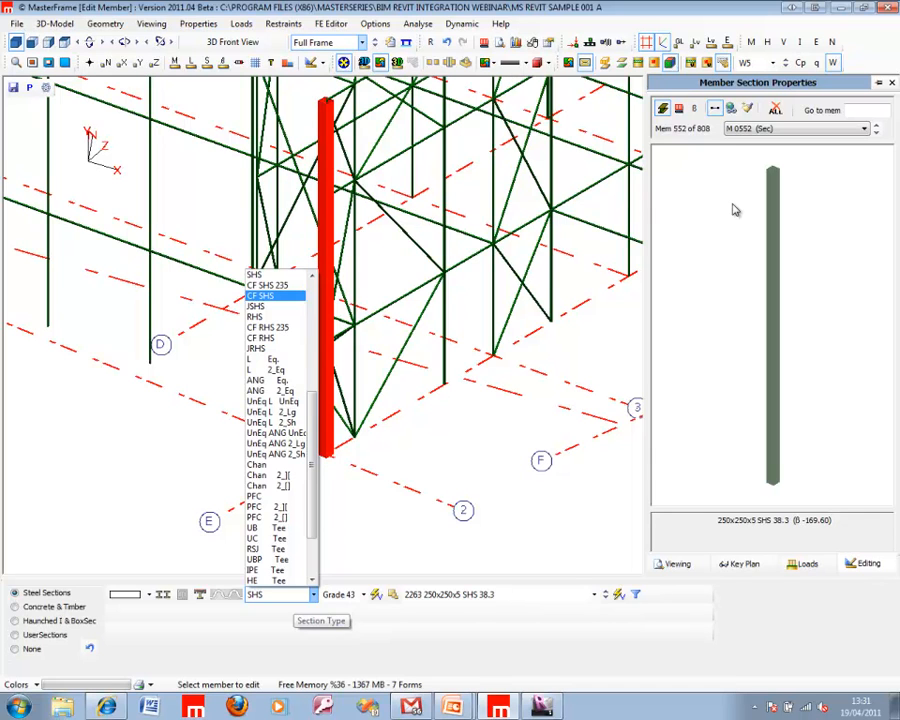
scroll(280, 420, up, 2)
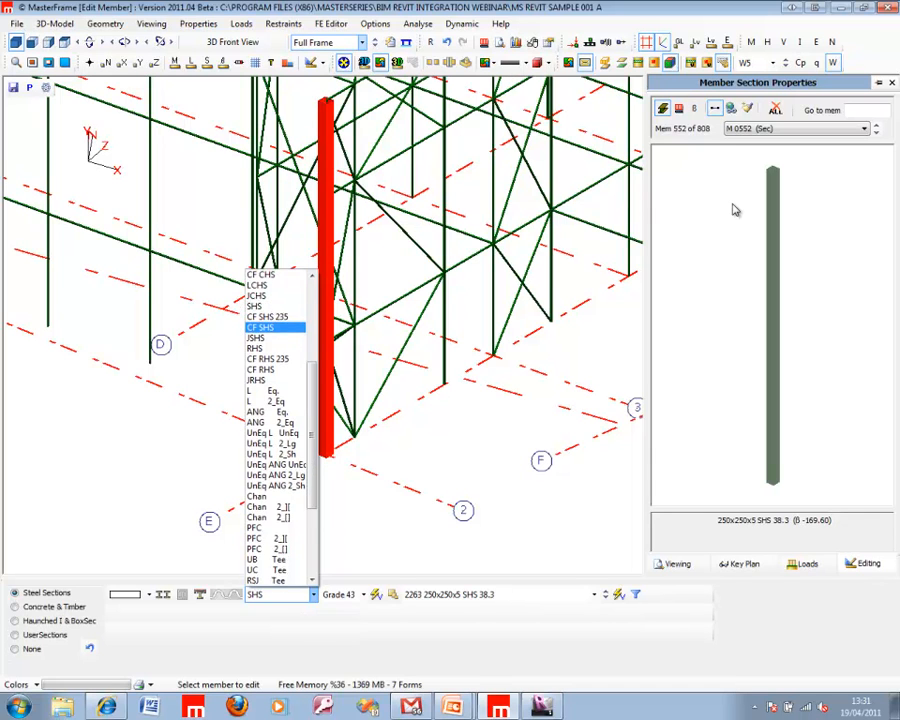
key(Up)
key(Up)
key(Up)
key(Up)
key(Up)
key(Up)
key(Return)
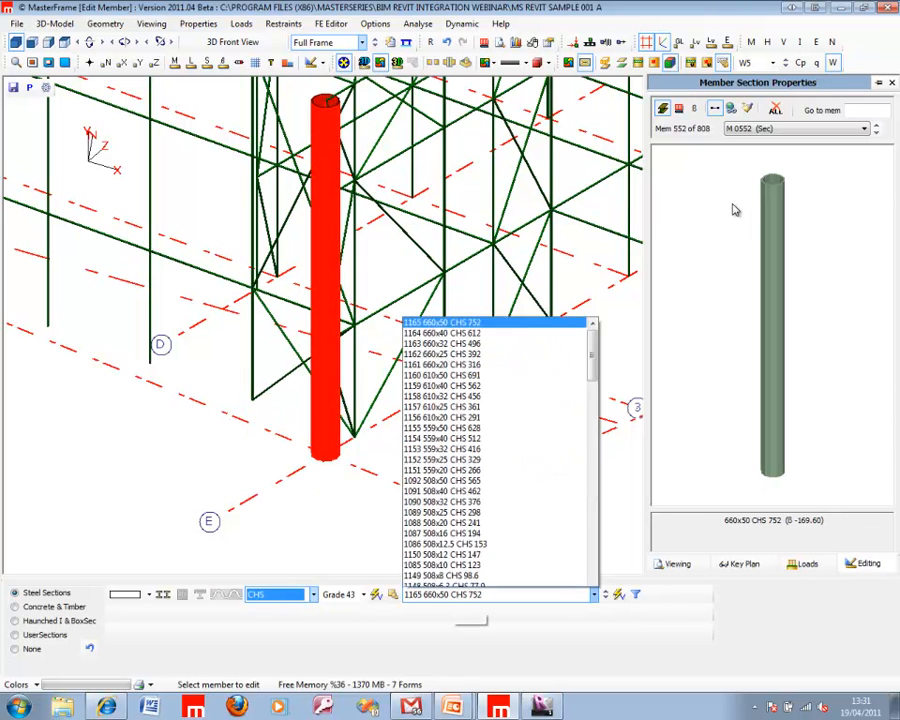
Assign the 244.5x5 CHS size to the E-2 column and save the MasterFrame data file.
key(Down)
key(Down)
key(Down)
key(Down)
key(Down)
key(Down)
key(Down)
key(Down)
key(Down)
key(Down)
key(Down)
key(Down)
key(Down)
key(Down)
key(Down)
key(Down)
key(Down)
key(Down)
key(Down)
key(Down)
scroll(735, 209, down, 11)
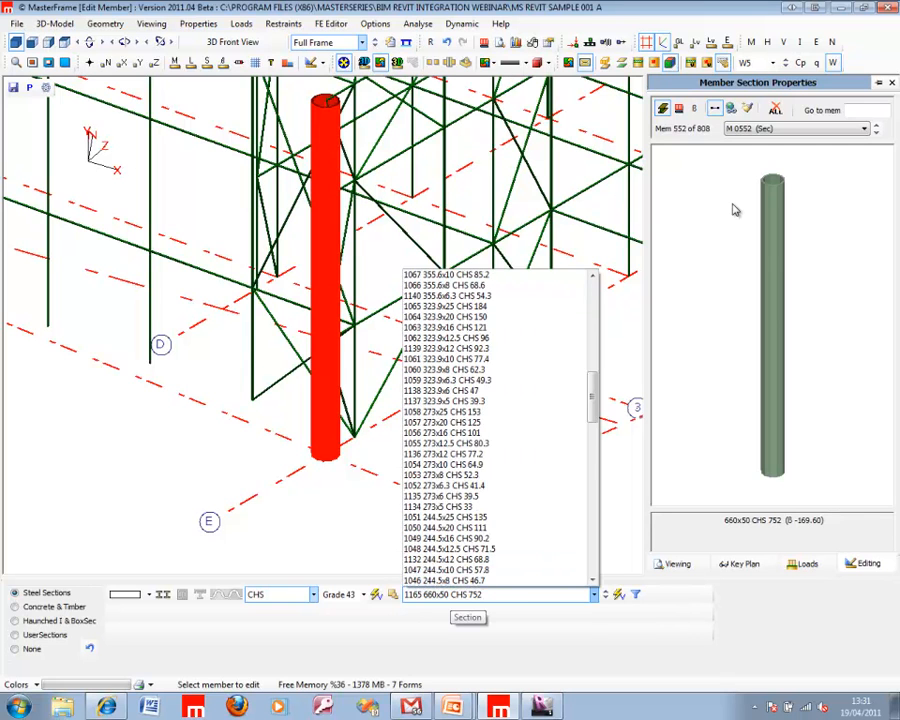
key(Page_Down)
key(Return)
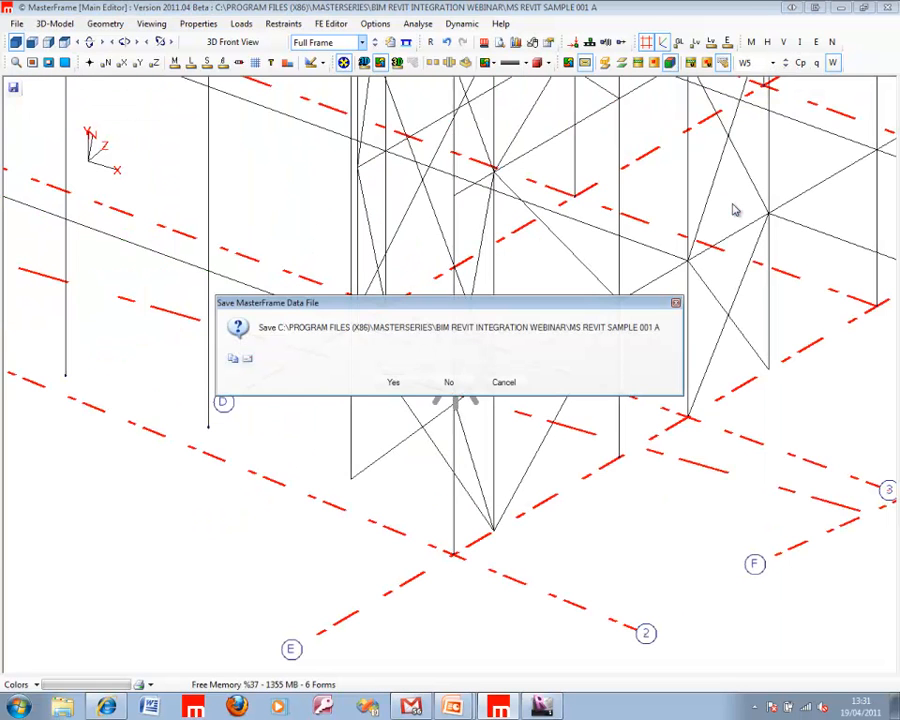
key(Return)
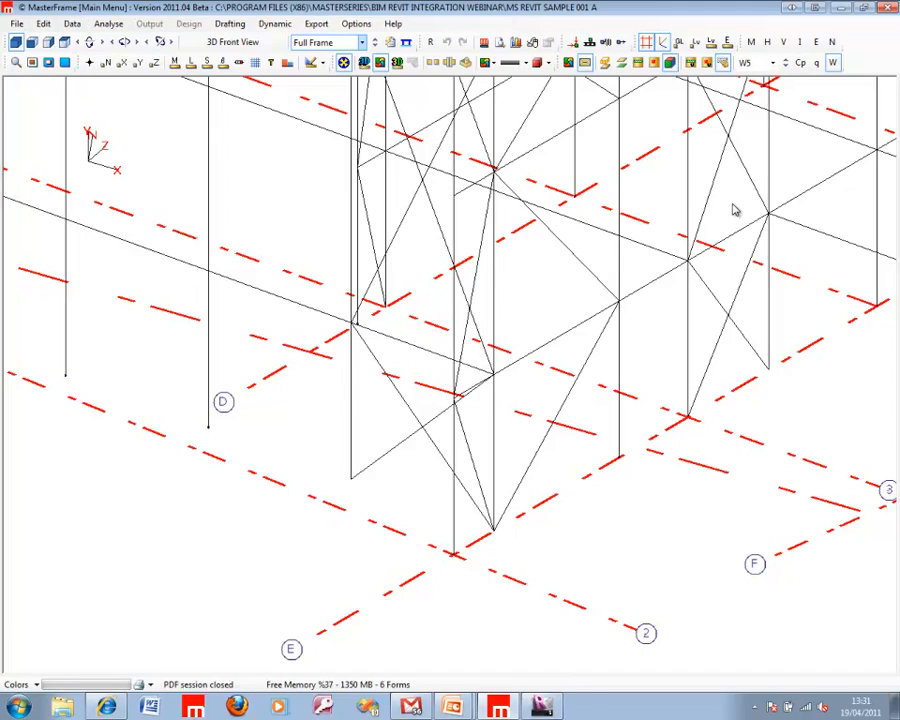
scroll(733, 210, down, 5)
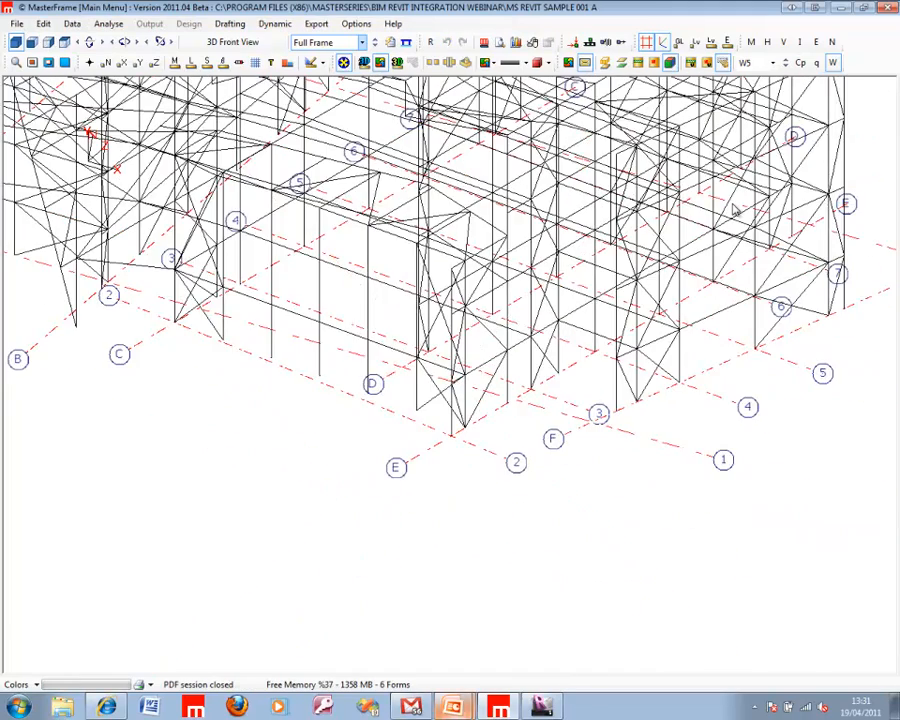
Switch to Revit and submit the full model's changes to the mylink1.MRLnk link with the MasterSeries Revit Link Manager.
key(alt+Tab)
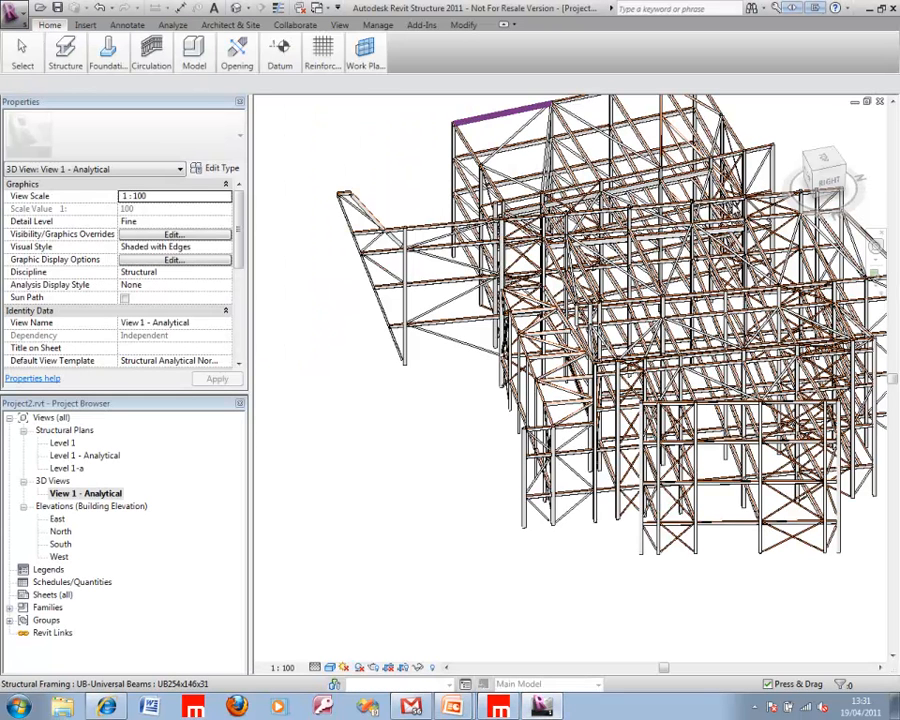
click(421, 24)
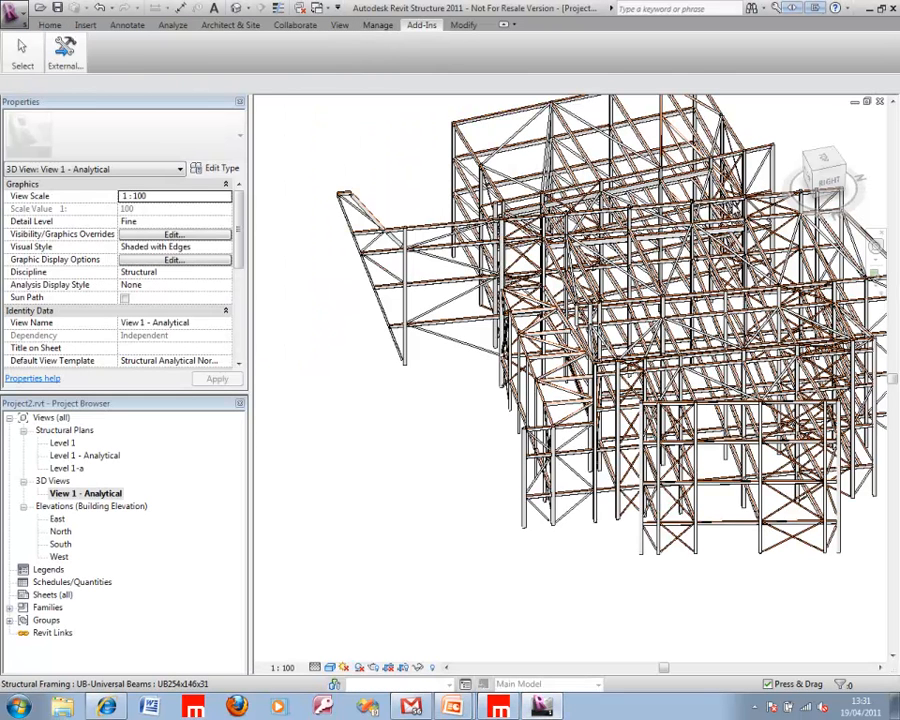
click(65, 52)
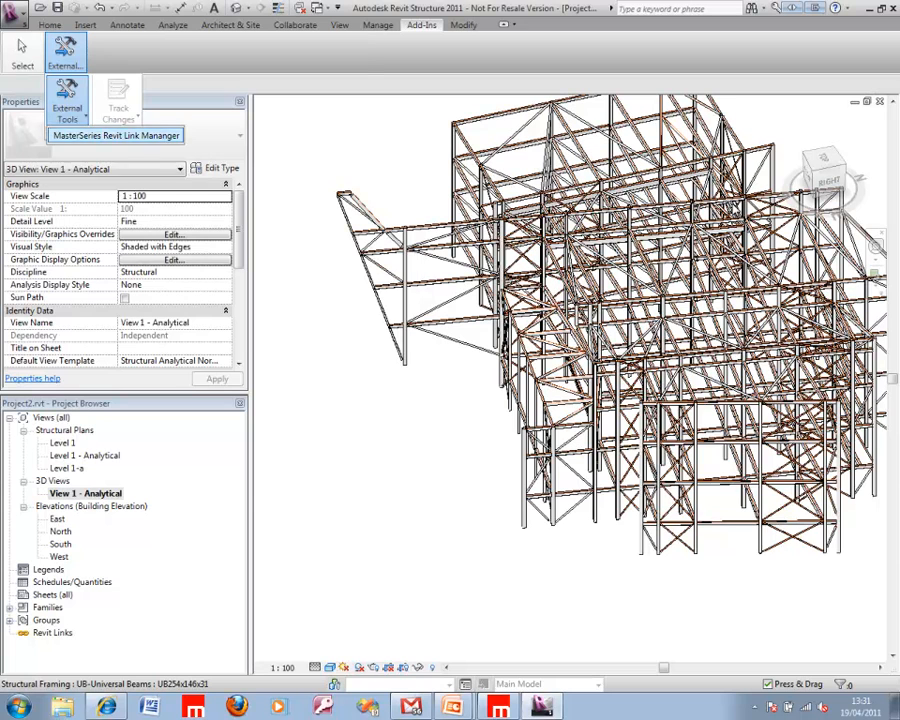
click(116, 135)
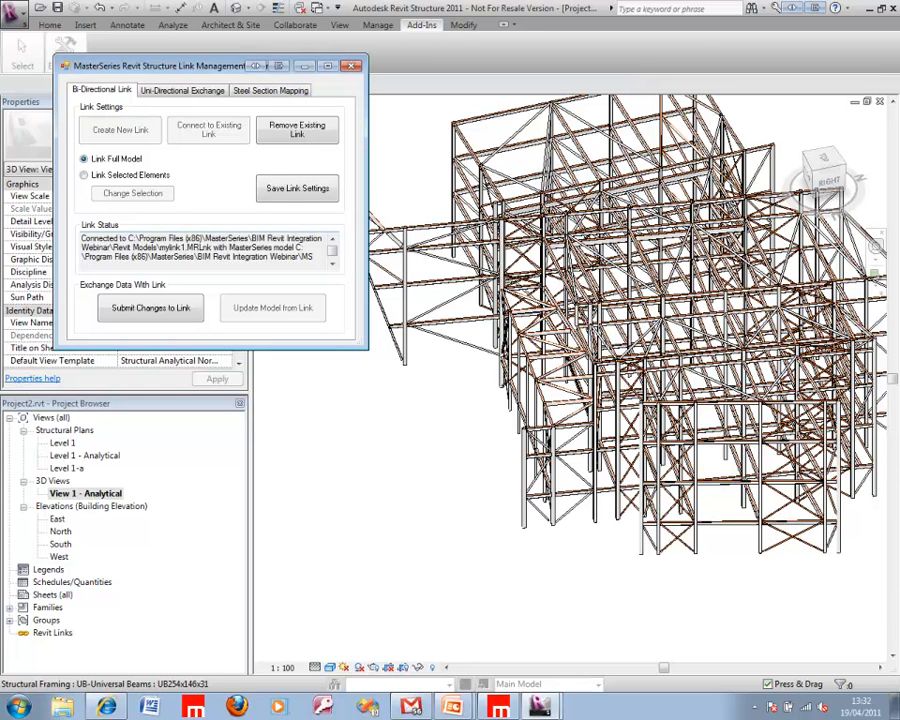
click(150, 308)
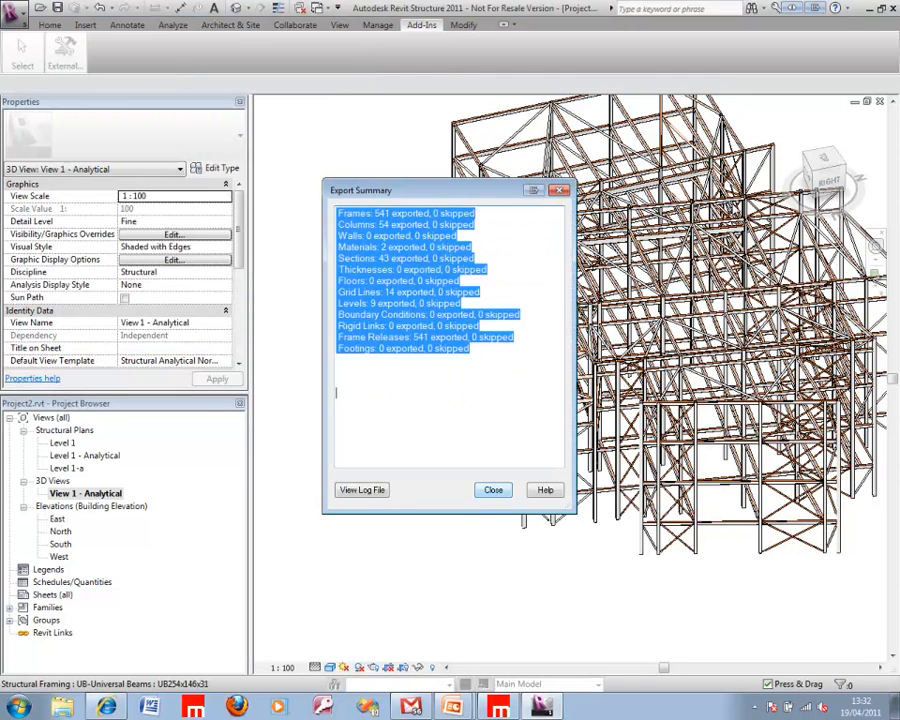
click(493, 489)
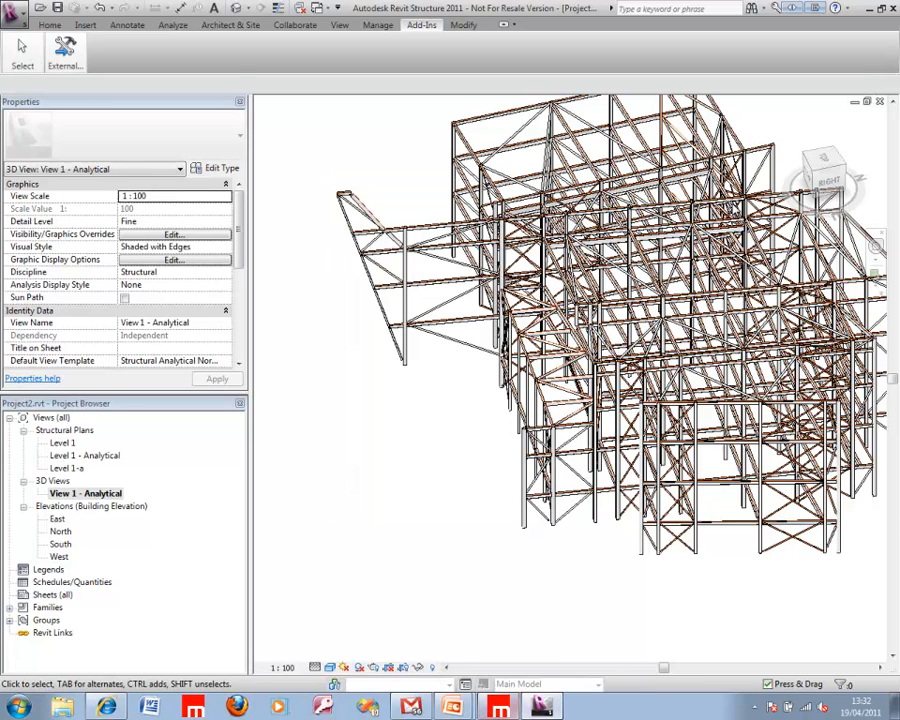
Switch to MasterFrame and start updating its model from the Revit link through the MasterSeries Revit Link Manager.
mouse_move(541, 706)
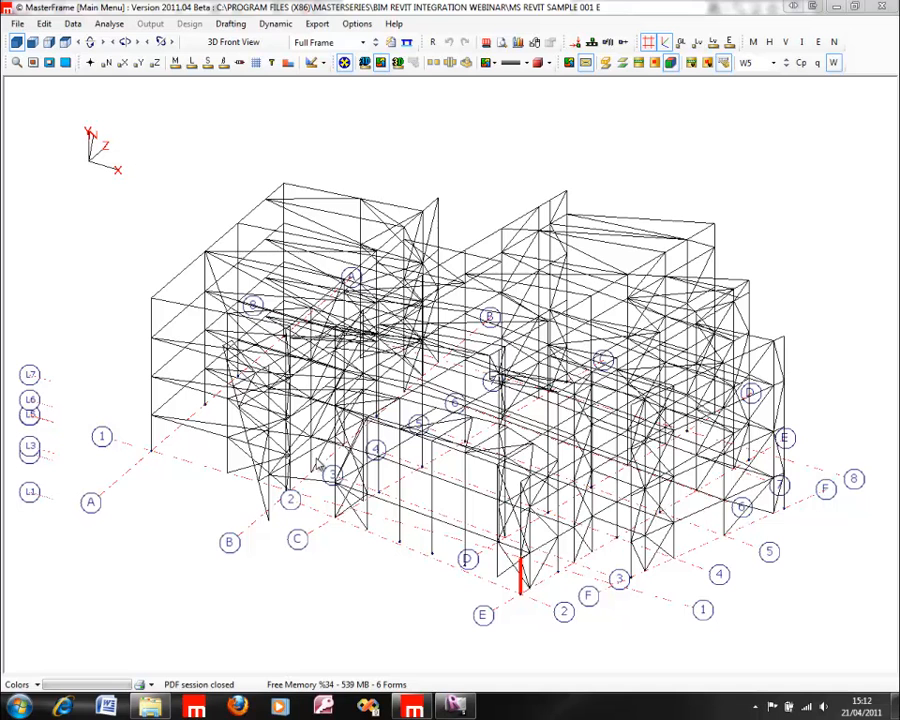
click(318, 24)
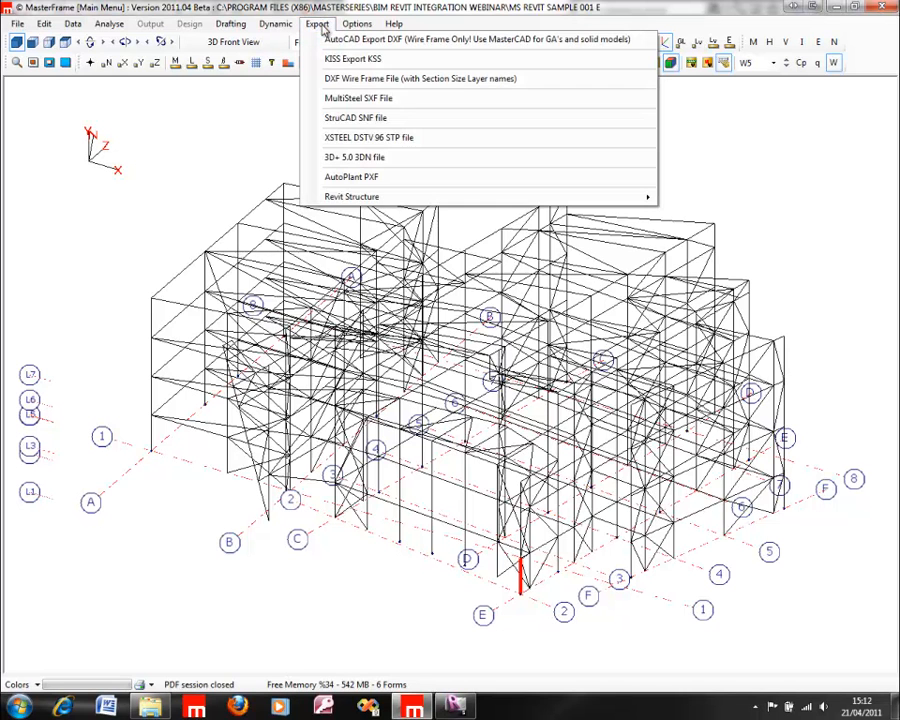
mouse_move(352, 196)
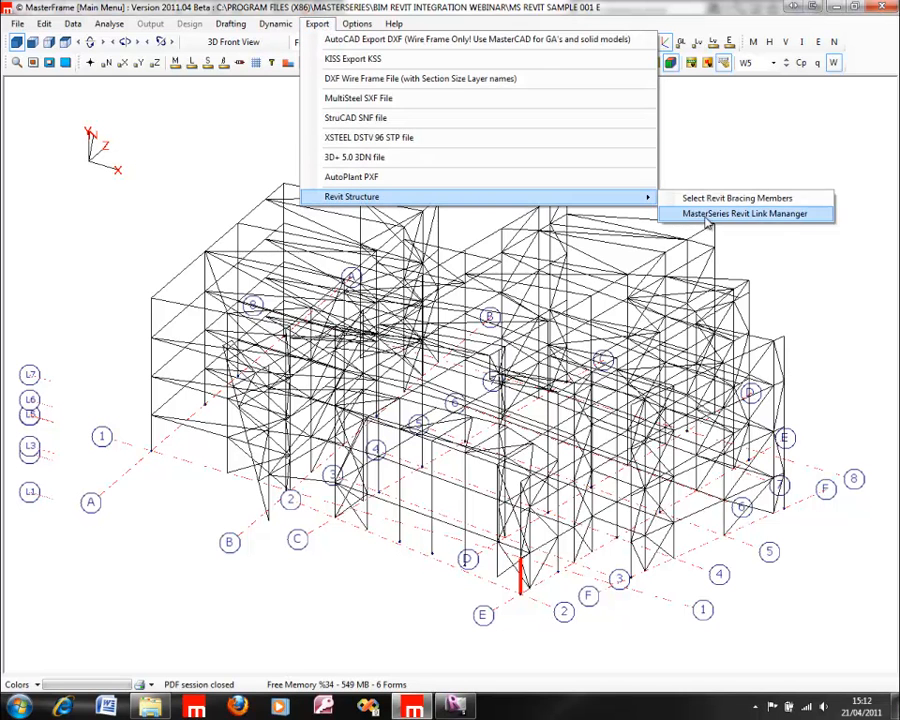
click(706, 216)
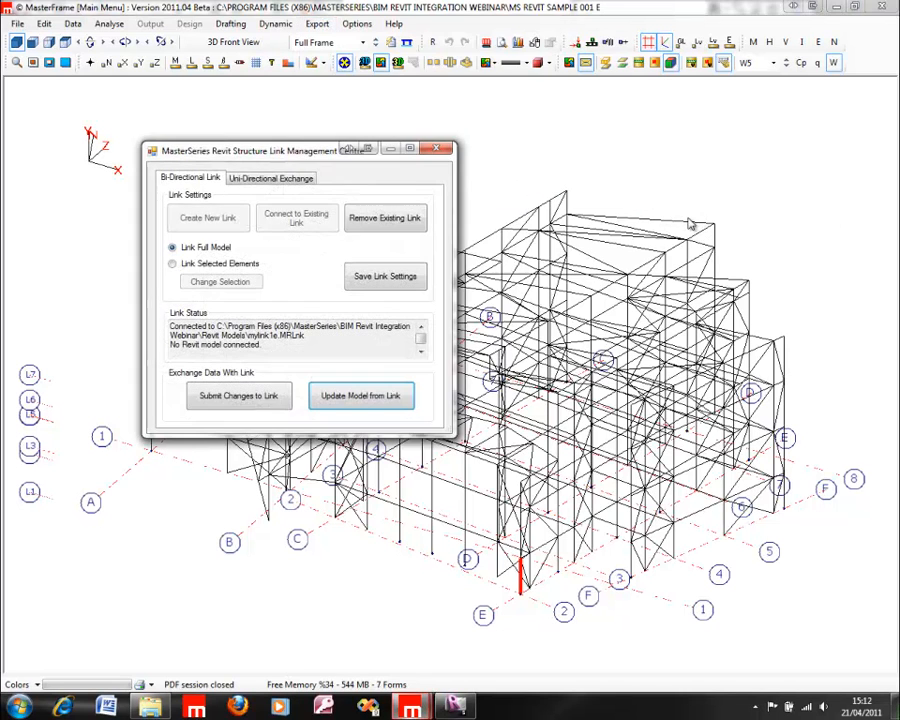
click(340, 397)
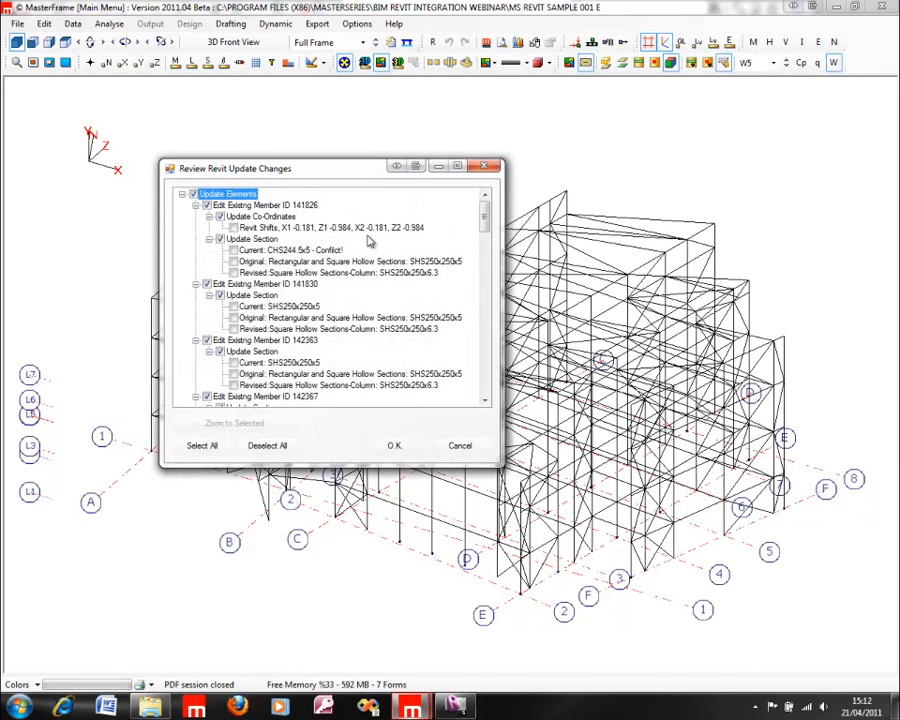
Review the coordinate shift and conflicting section of member 141826, and exclude its section update from the Revit changes.
click(268, 229)
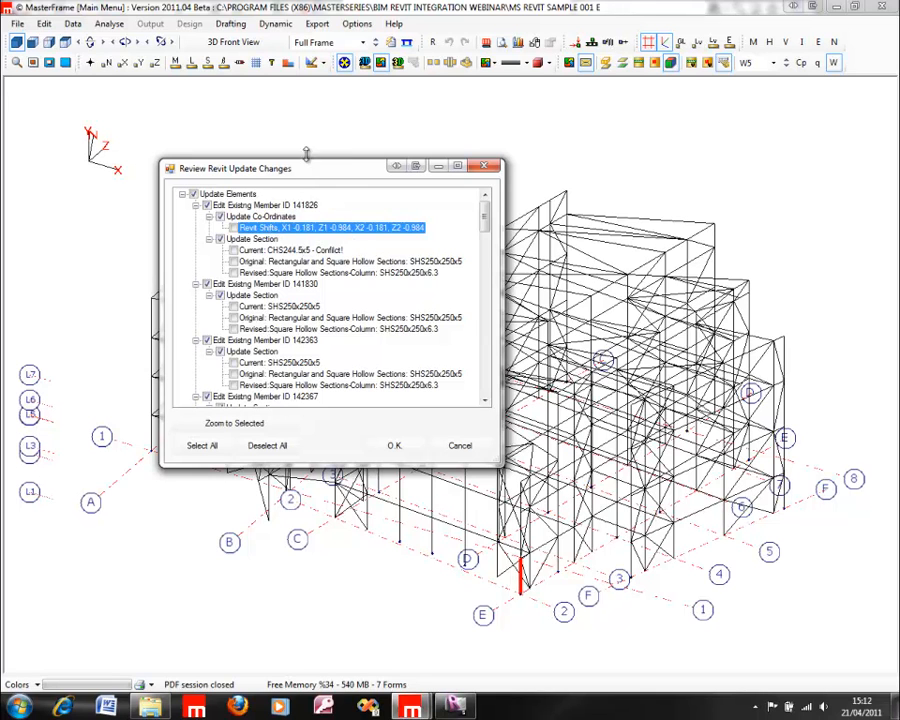
drag(305, 171, 201, 127)
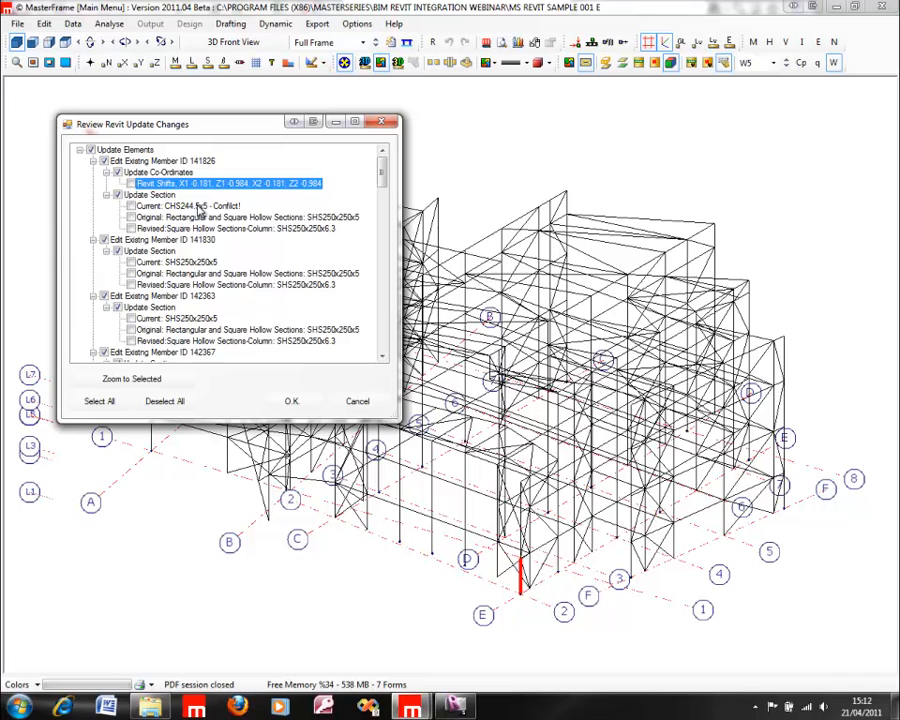
click(152, 196)
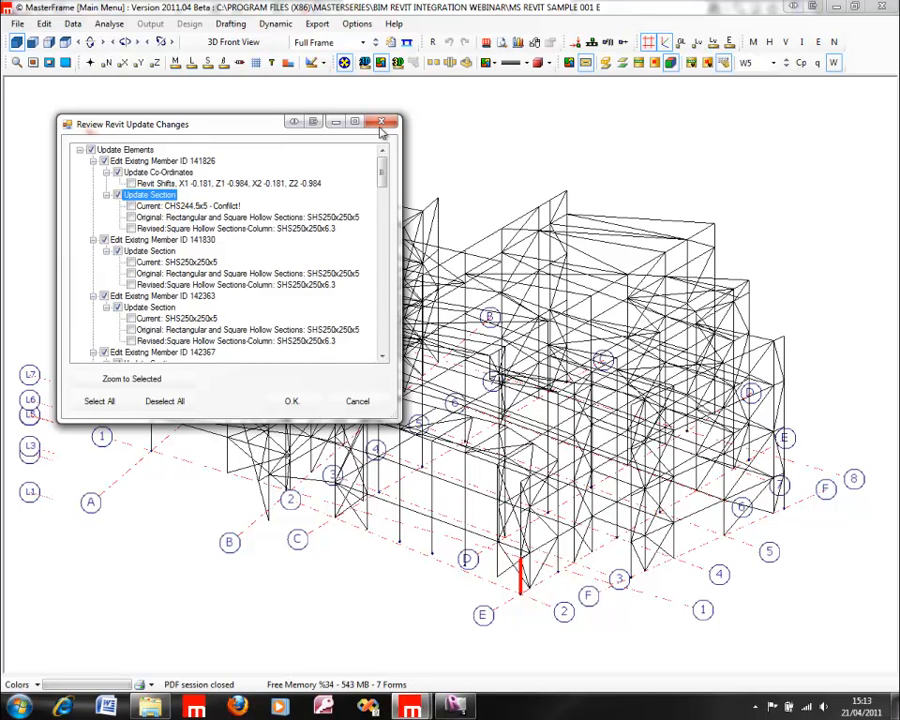
click(230, 206)
click(218, 217)
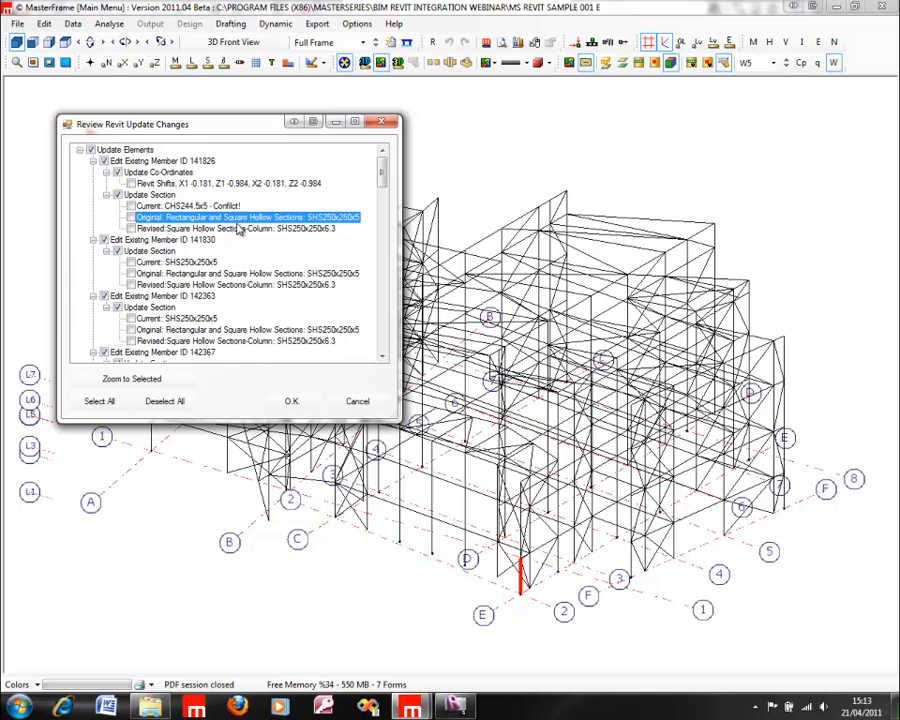
click(202, 205)
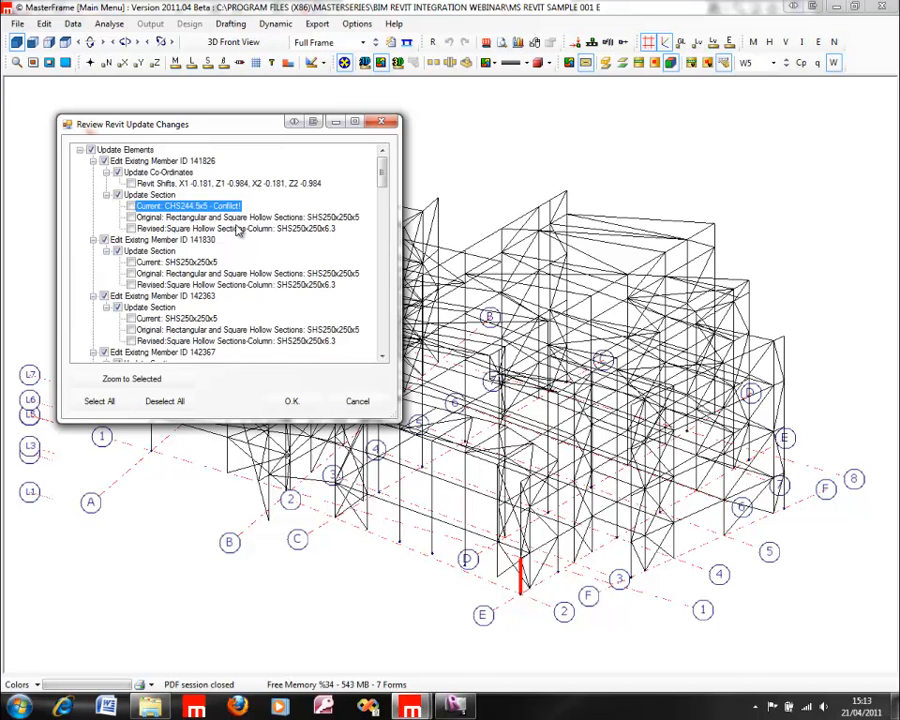
double_click(121, 196)
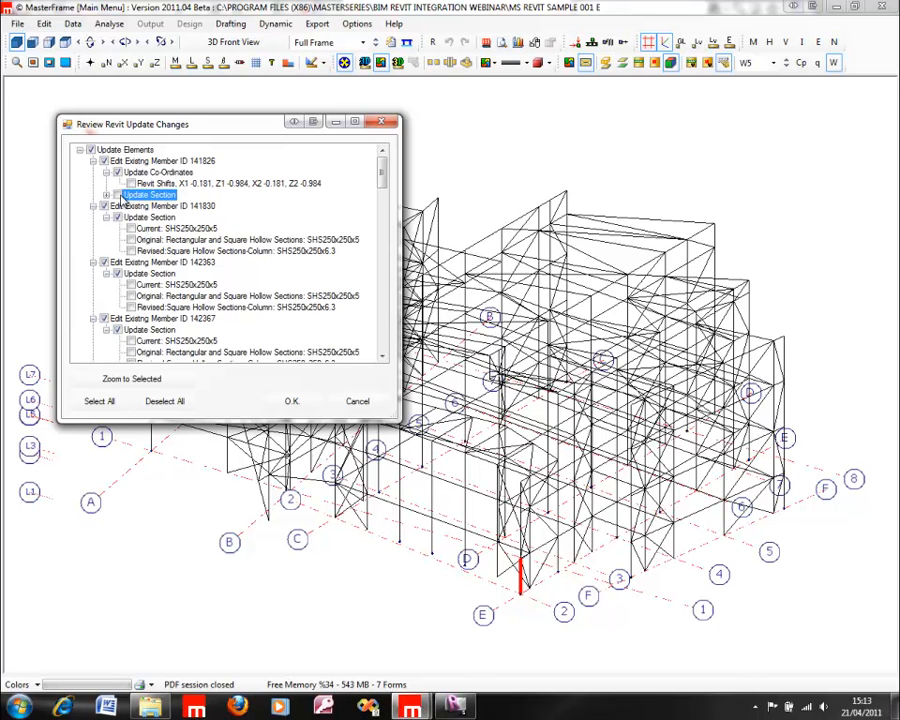
click(106, 195)
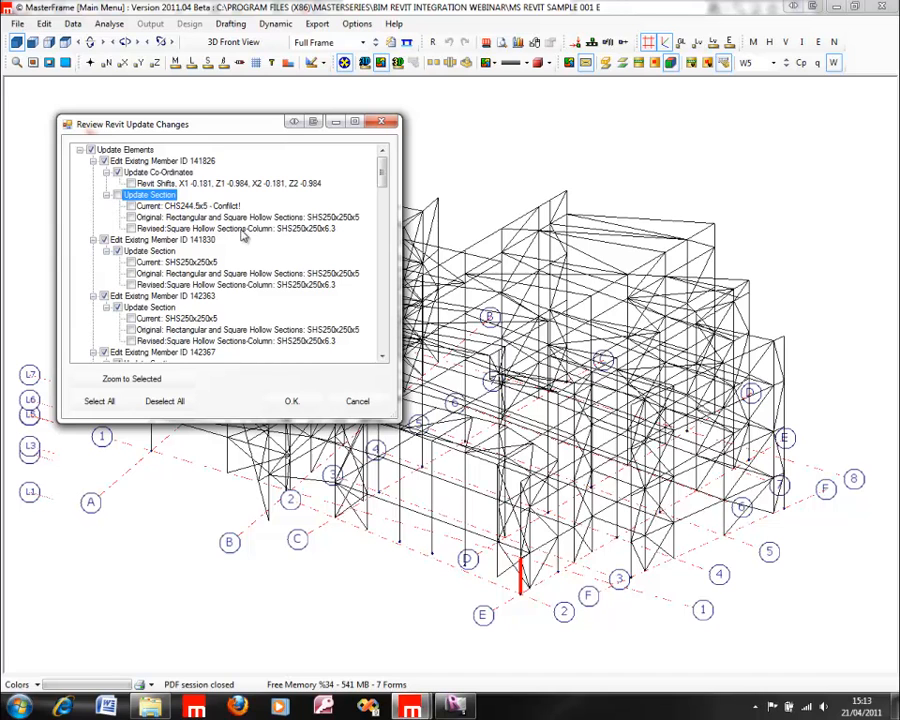
Examine the proposed section and coordinate updates of the other existing members in the Revit update list, including members 141830, 142363, 152331 and 152432.
click(160, 242)
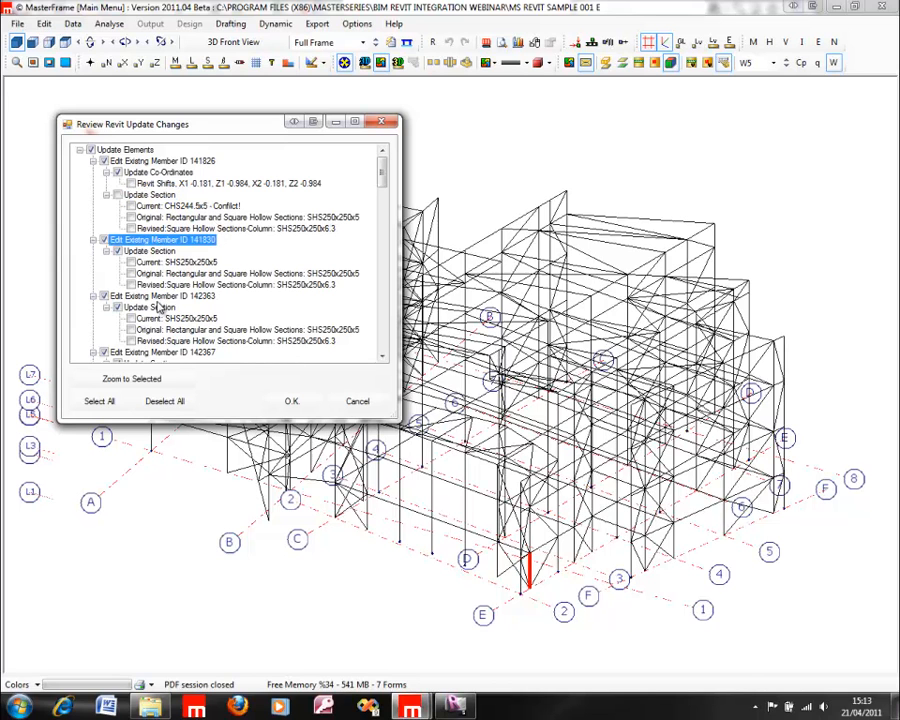
click(160, 297)
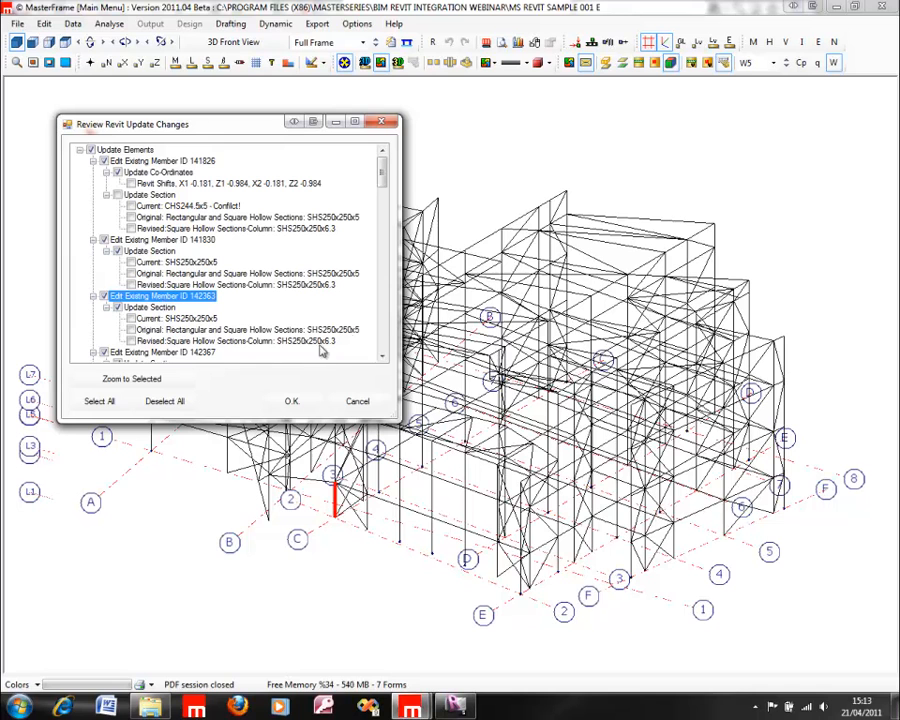
scroll(388, 340, down, 10)
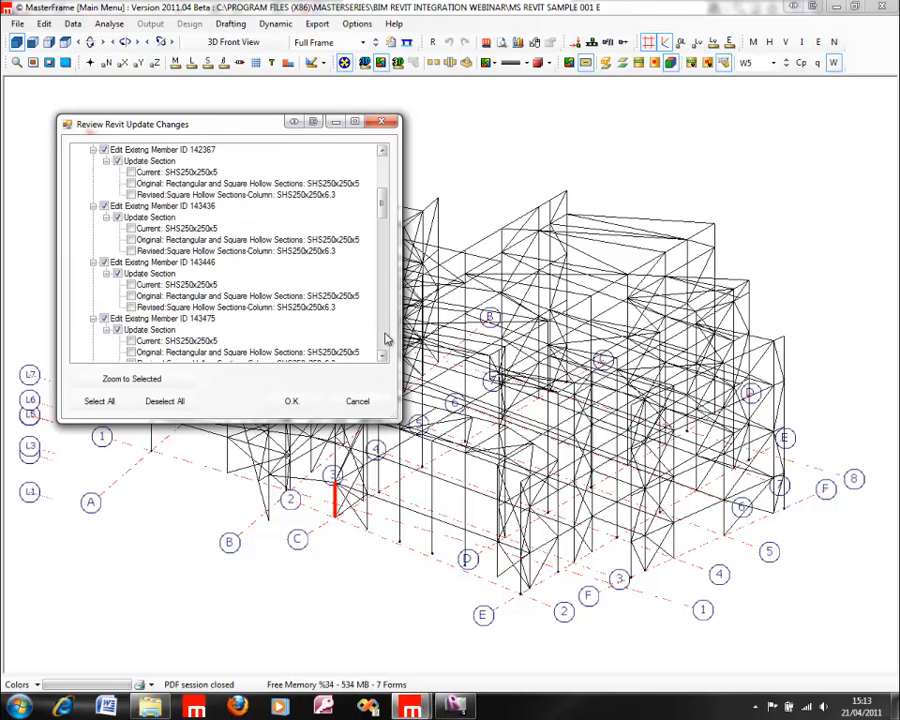
scroll(387, 340, down, 5)
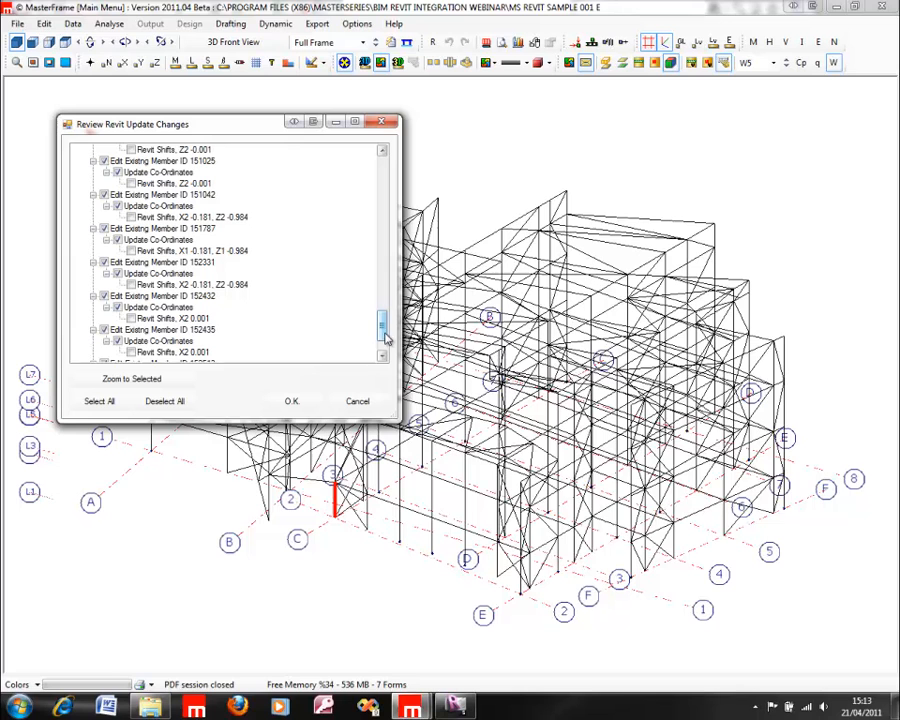
click(141, 264)
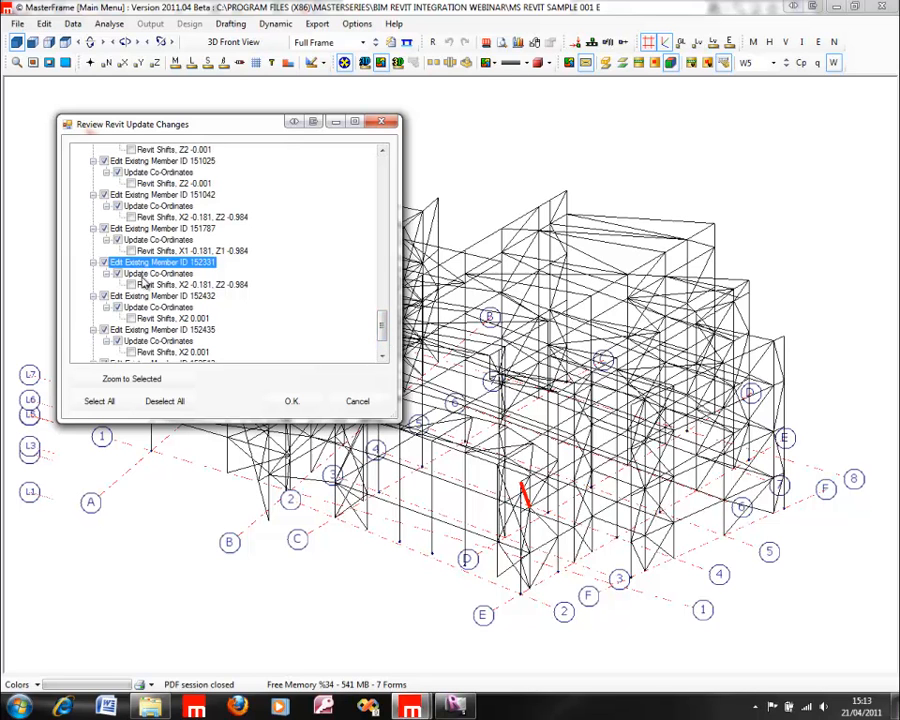
click(141, 296)
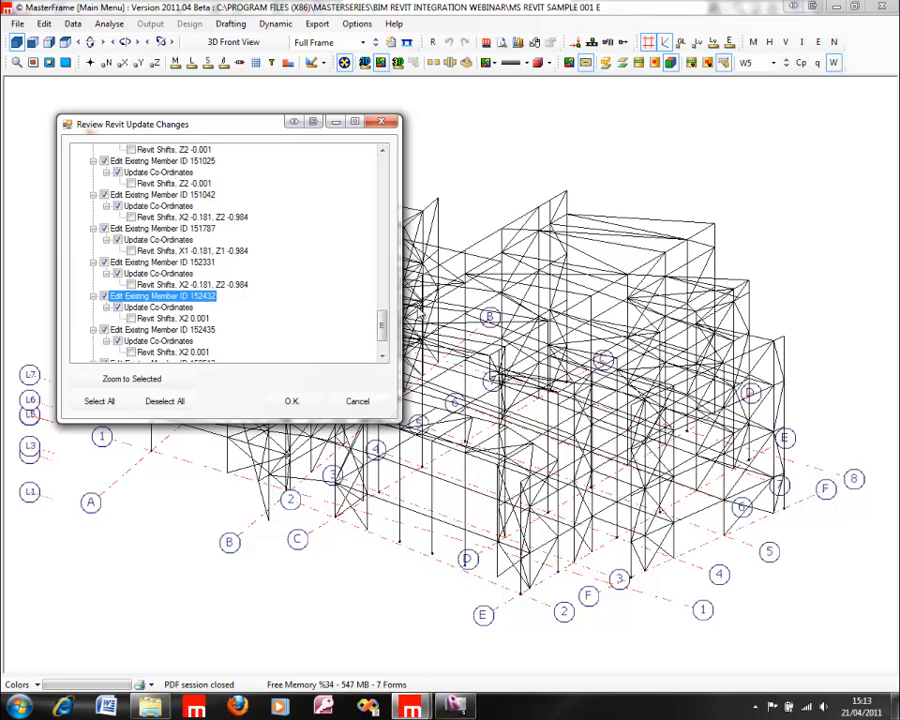
Check the new-member entry and the deletion of member 152327, and apply the reviewed Revit changes to the frame.
drag(375, 316, 381, 337)
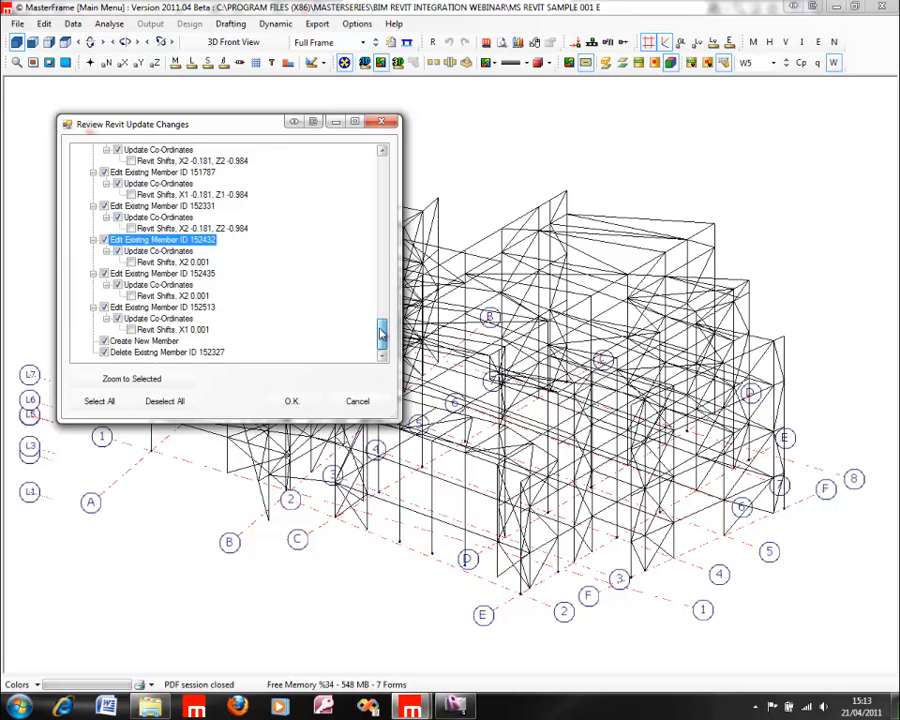
click(150, 341)
click(162, 353)
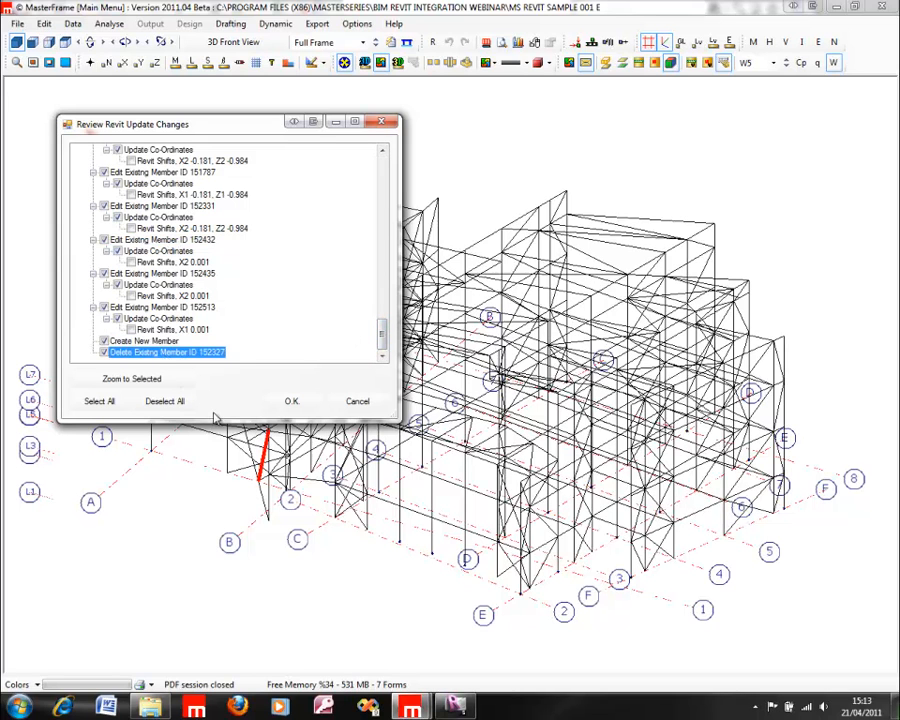
click(290, 402)
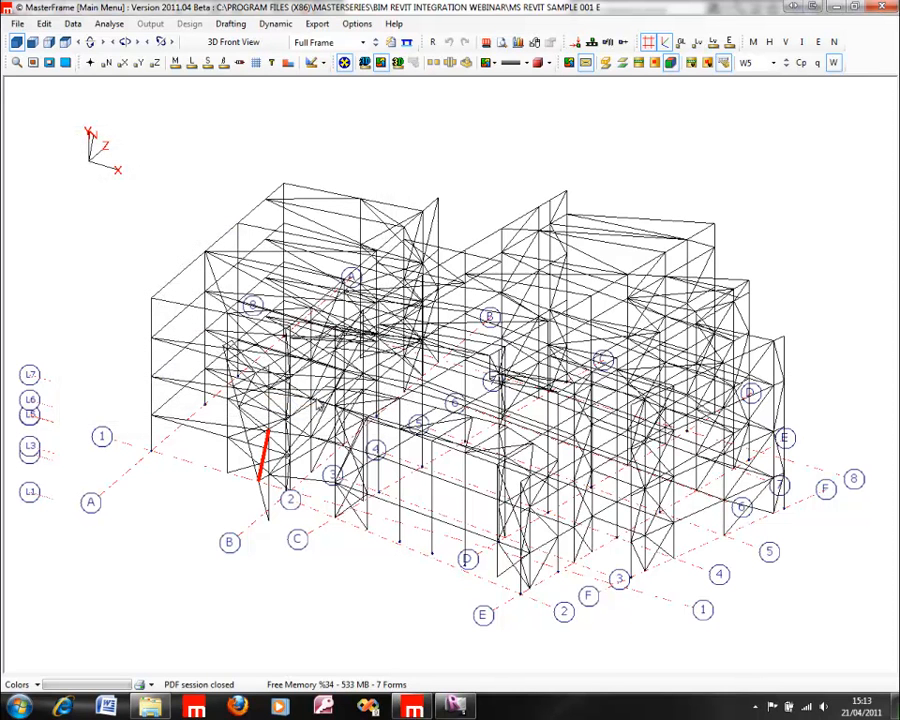
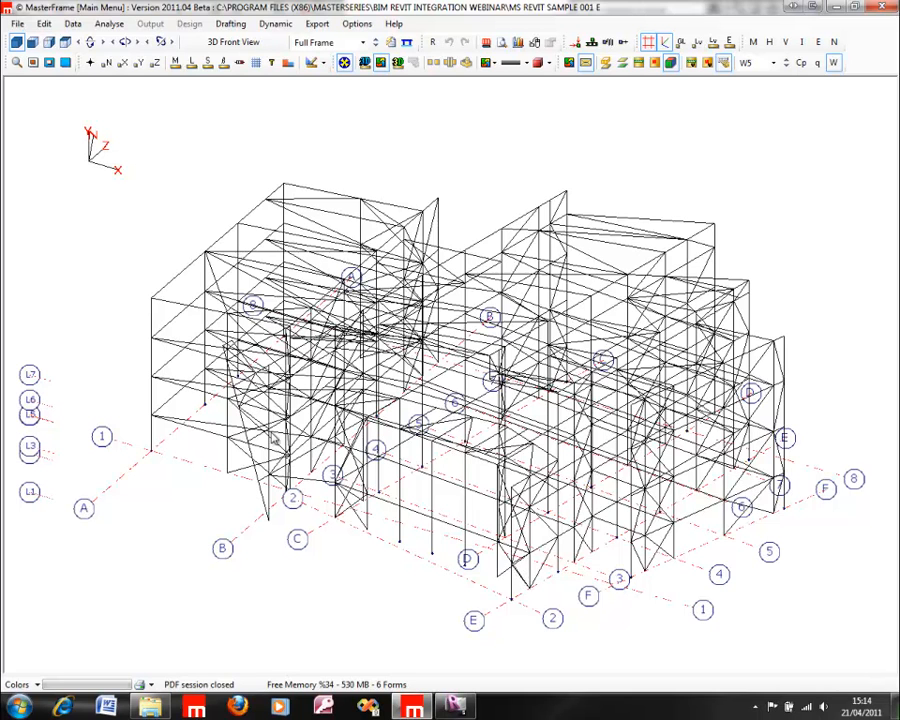
Examine the Level 1 plan with section size labels around the added beam between grid lines 4 and 5, and return to the full frame.
click(362, 42)
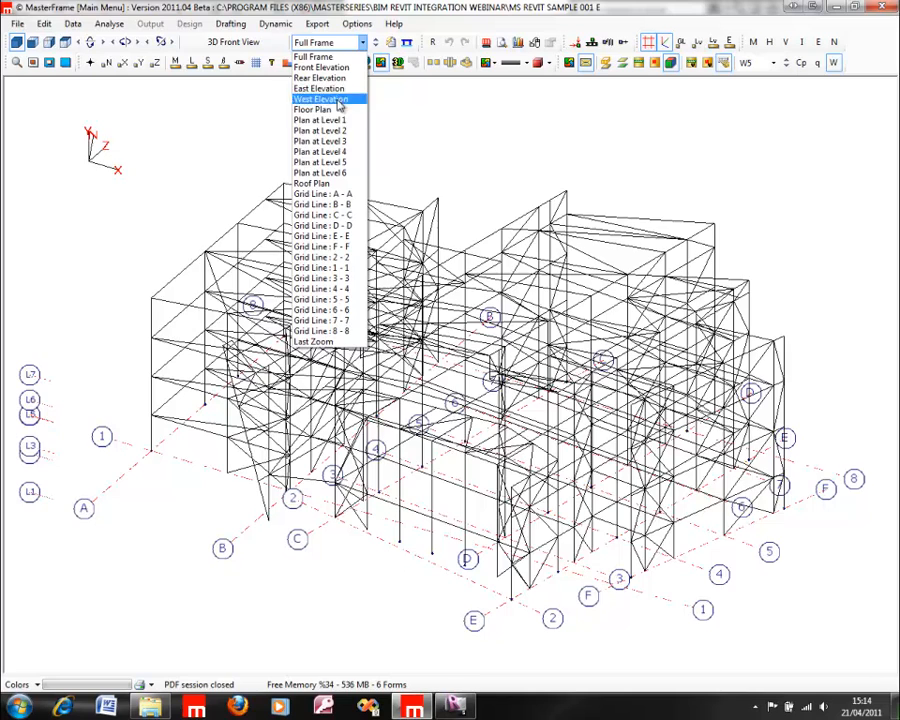
click(341, 121)
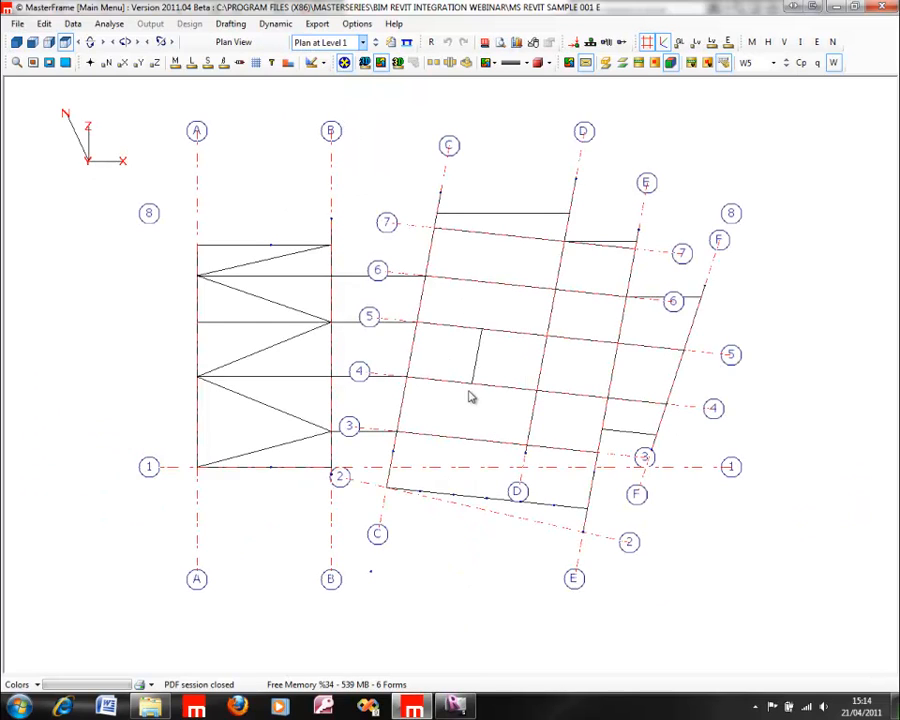
click(207, 62)
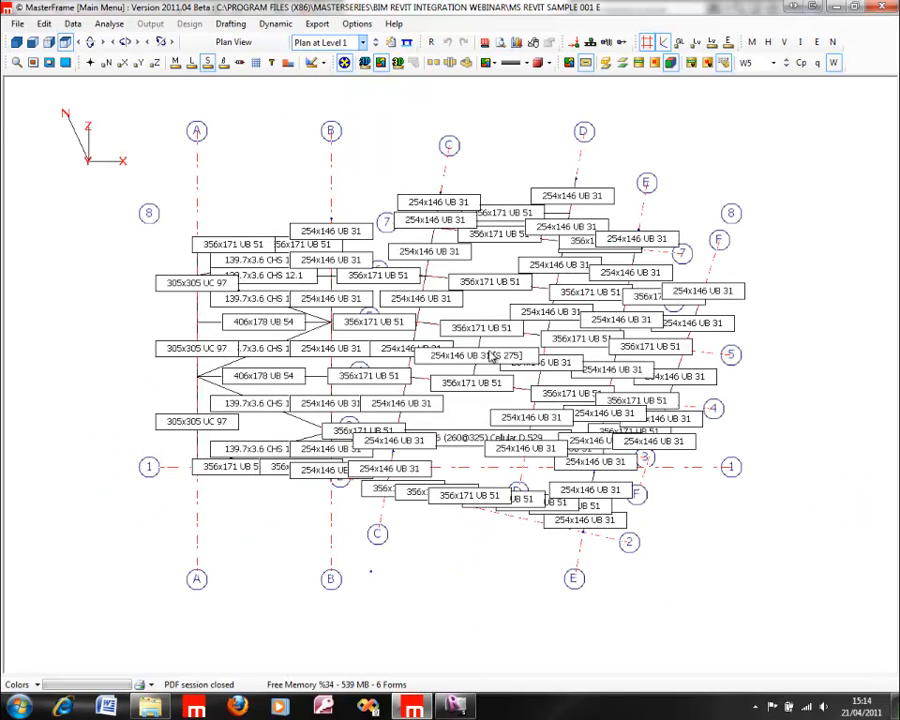
scroll(491, 358, up, 3)
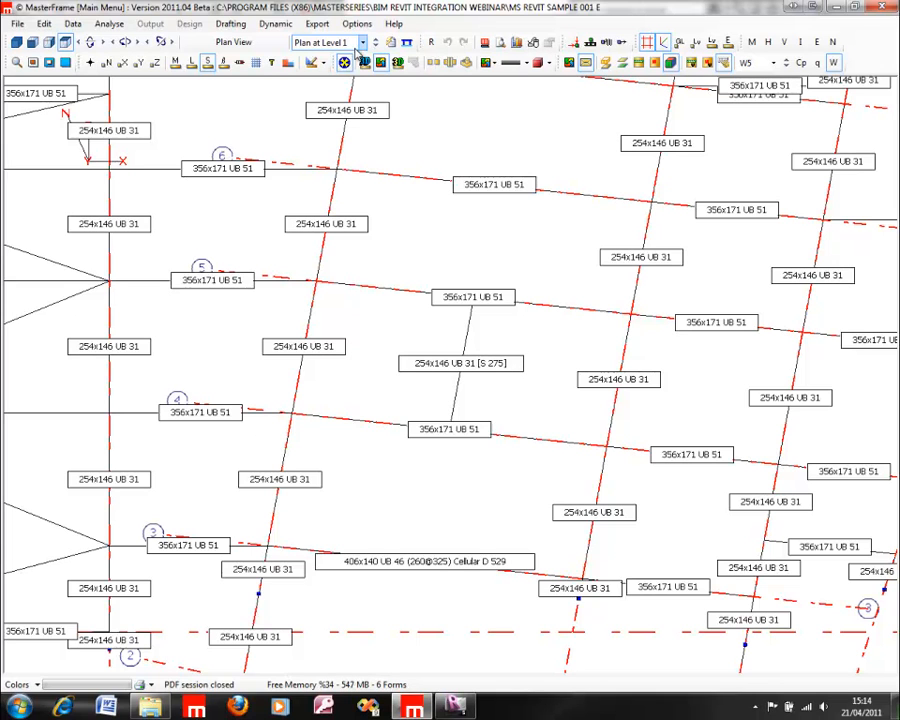
click(362, 42)
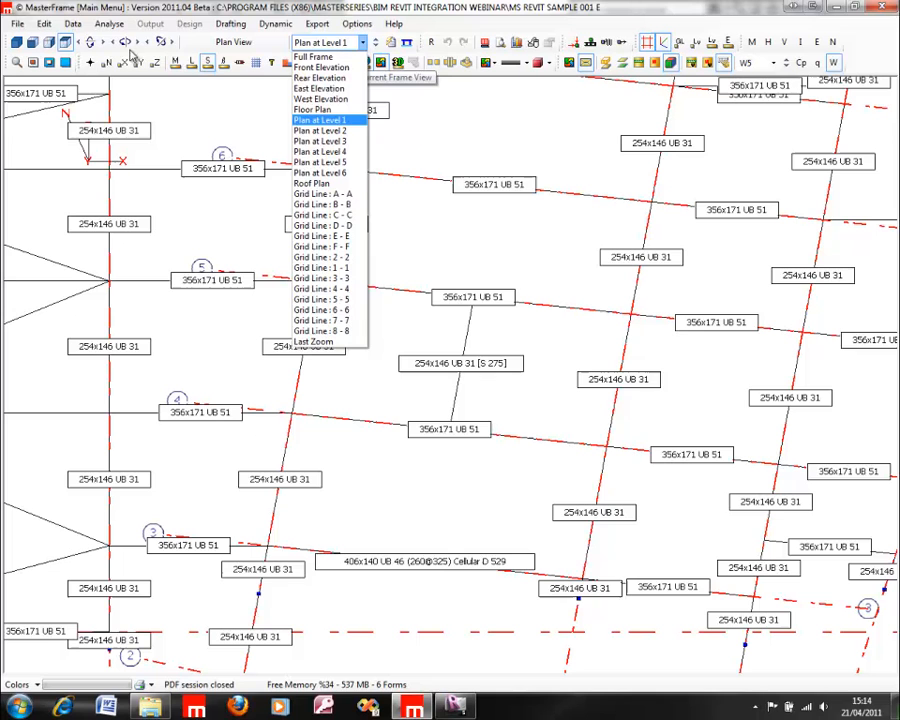
click(208, 63)
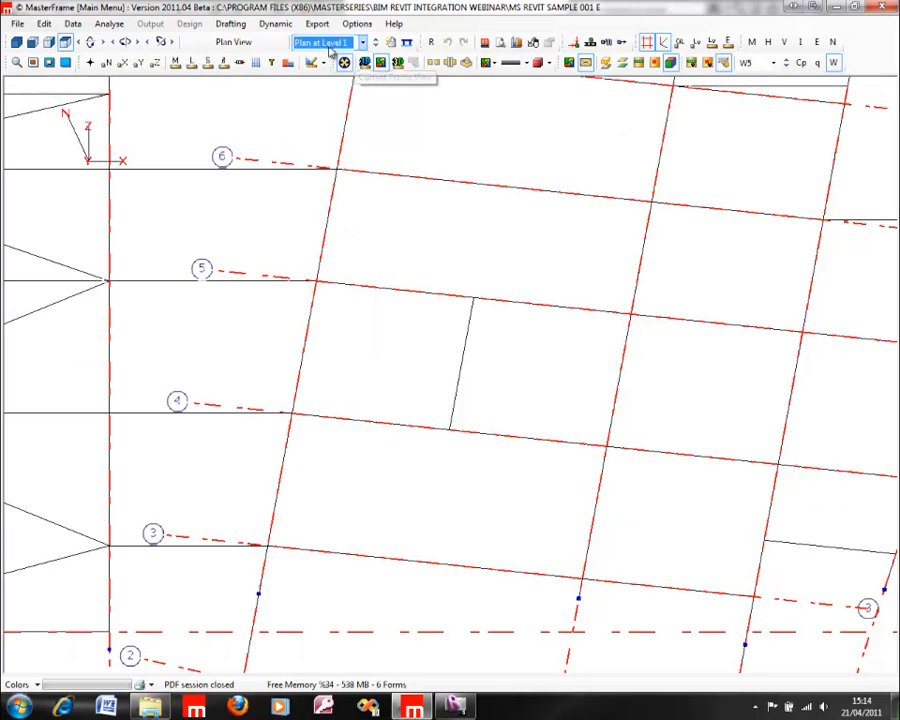
click(362, 42)
click(335, 64)
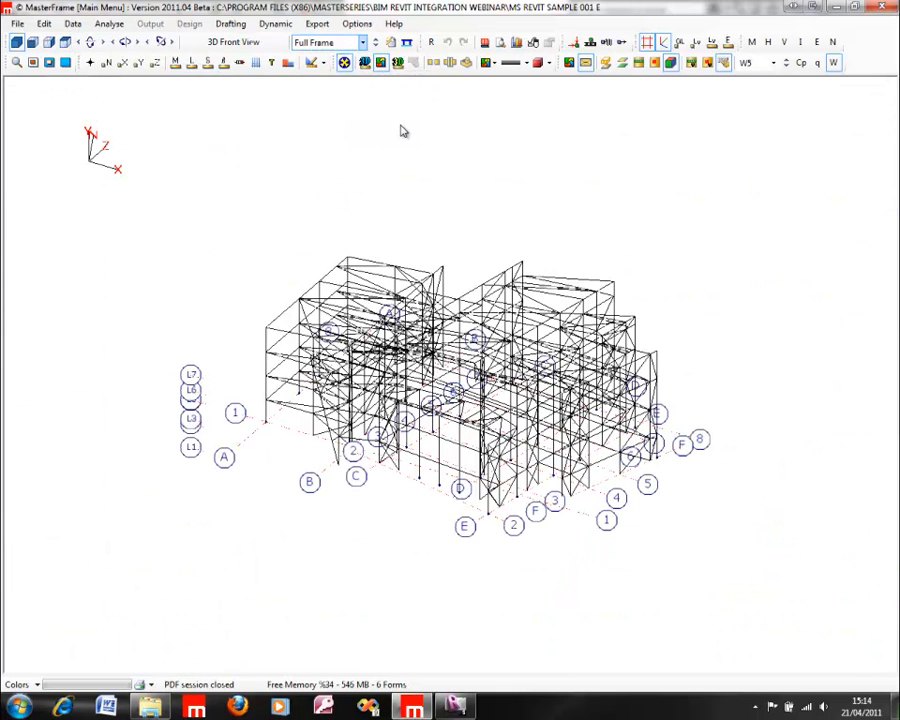
scroll(476, 370, up, 3)
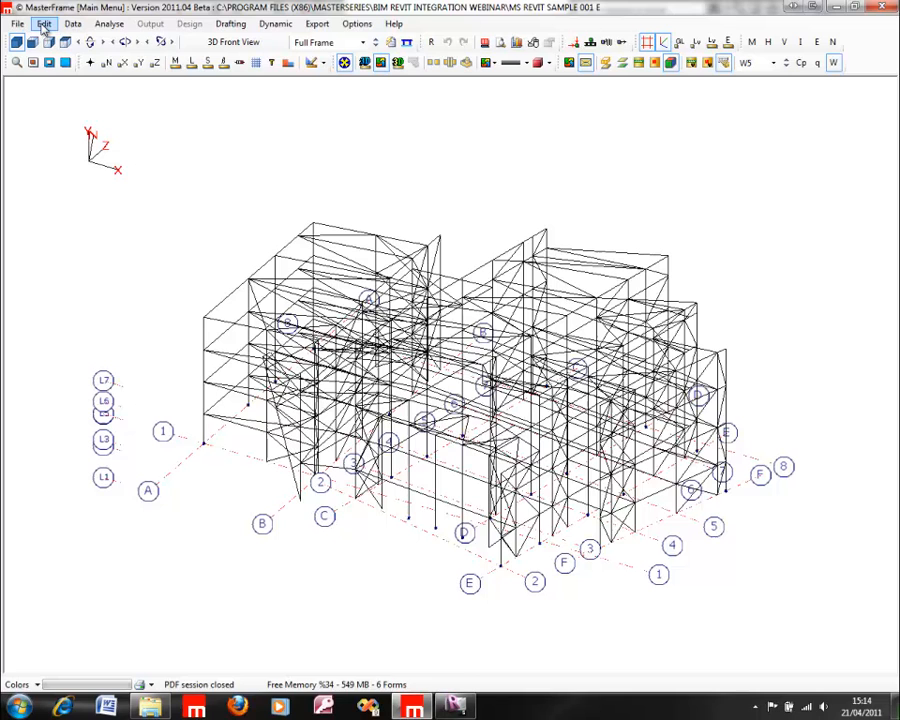
Add two 457x191 UB 67 beams on the Level 1 plan, continuing the intermediate beam from grid line 5 to 6 and from 6 to 7.
click(44, 24)
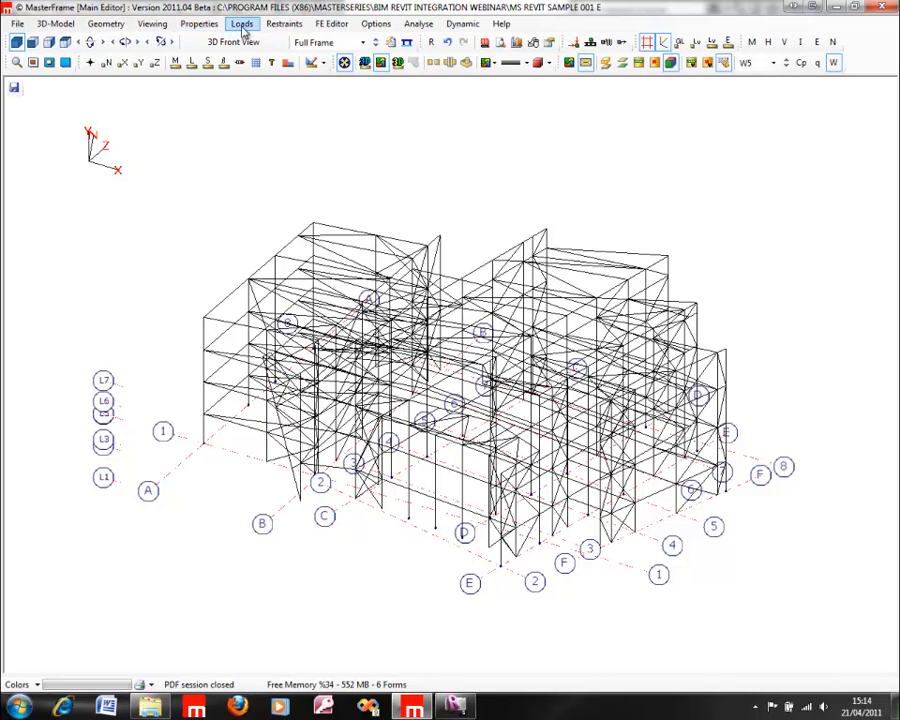
click(110, 24)
mouse_move(110, 60)
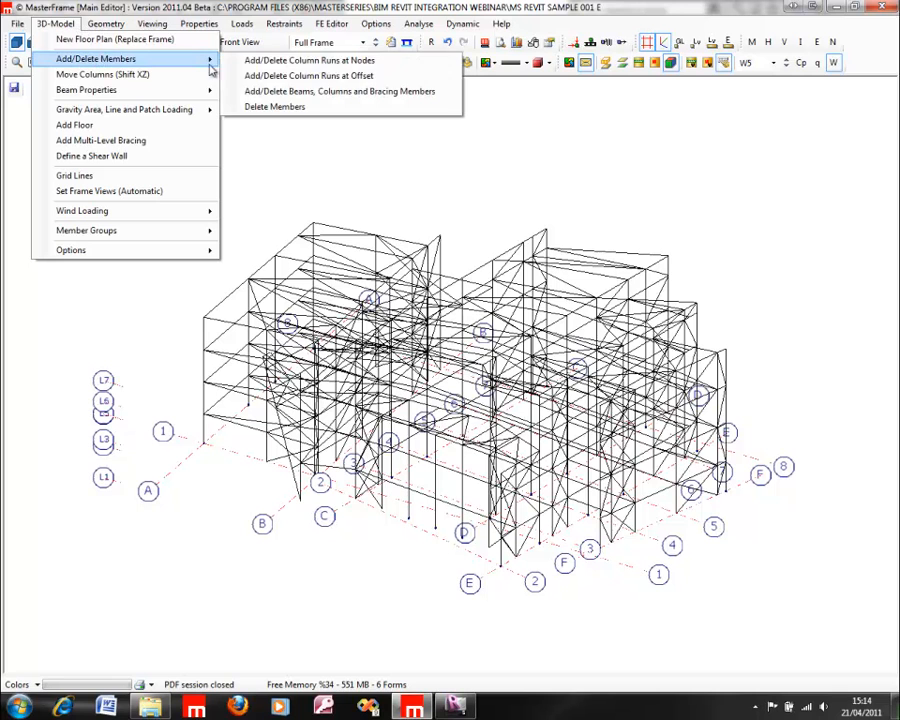
click(287, 92)
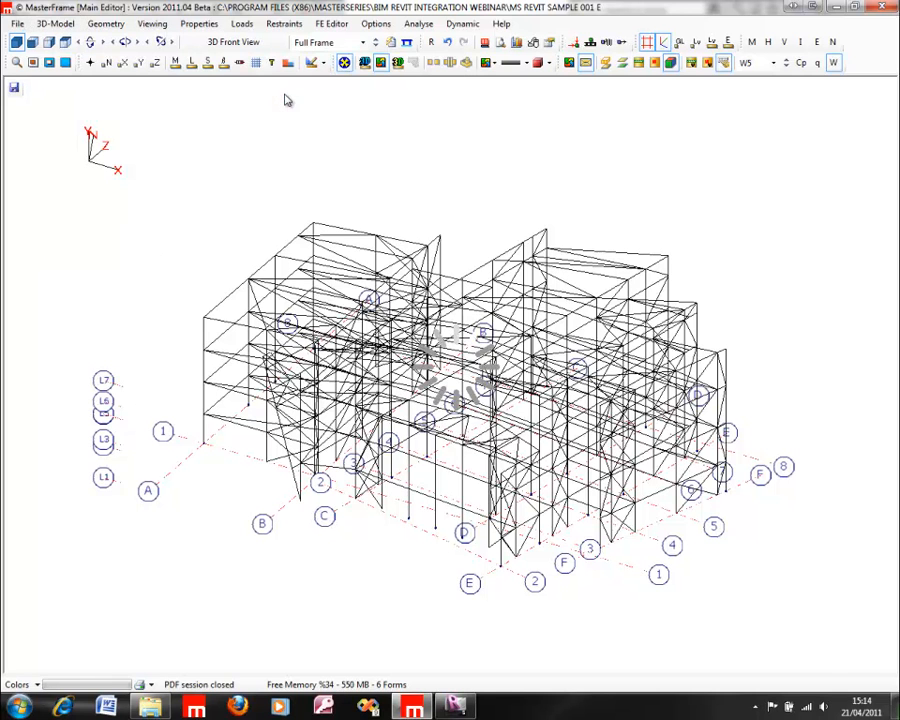
click(320, 42)
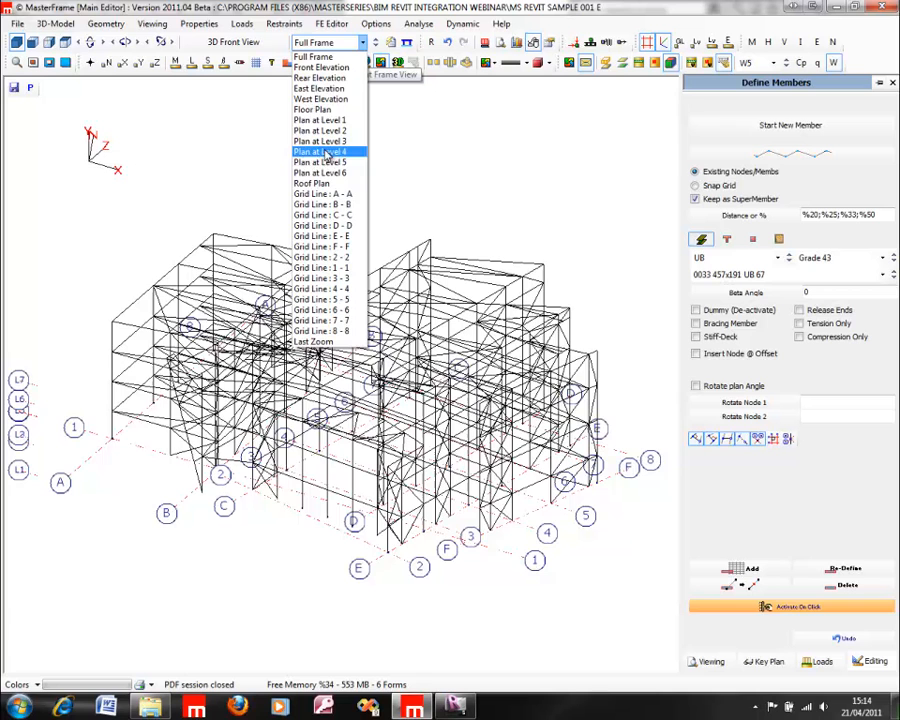
click(334, 121)
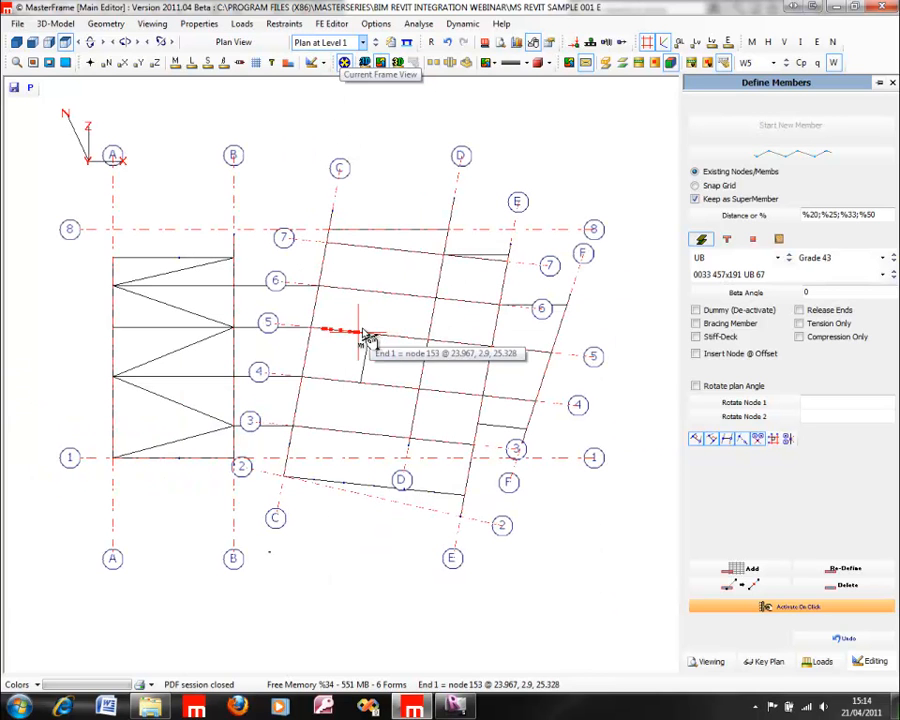
click(370, 334)
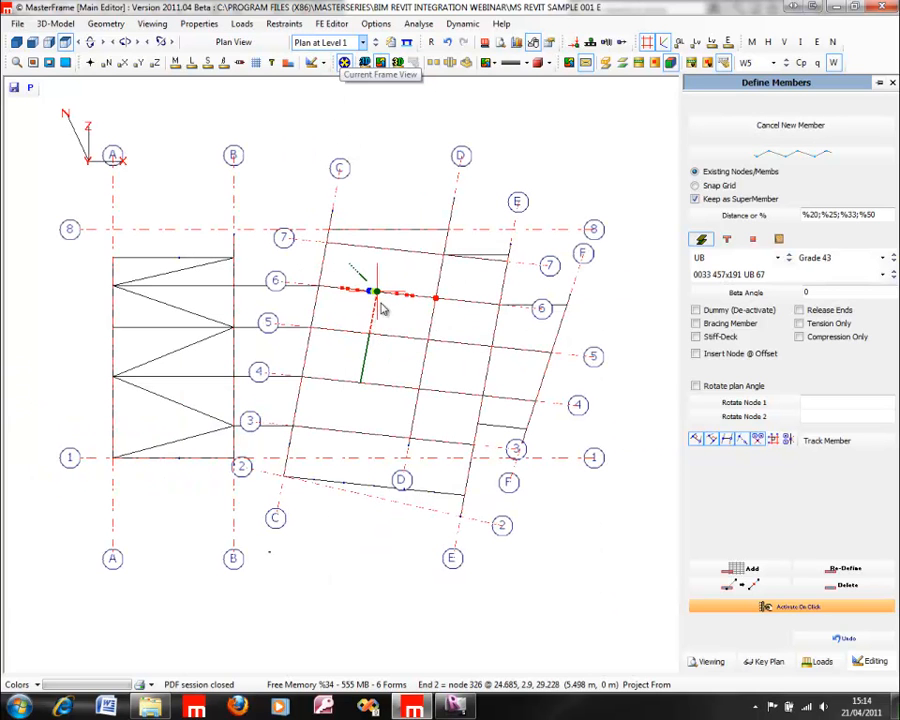
click(388, 303)
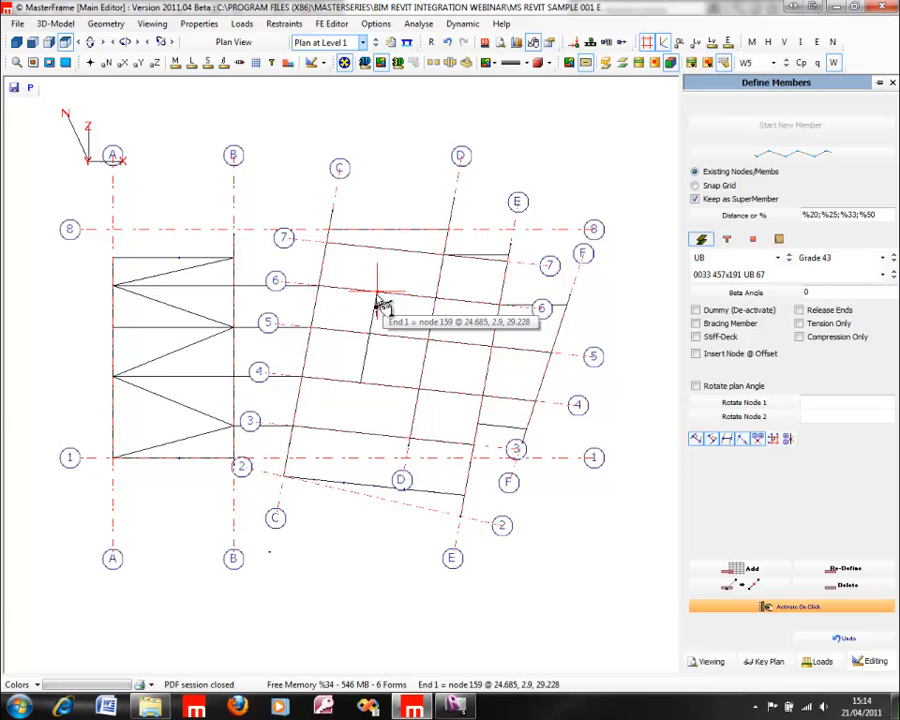
click(379, 301)
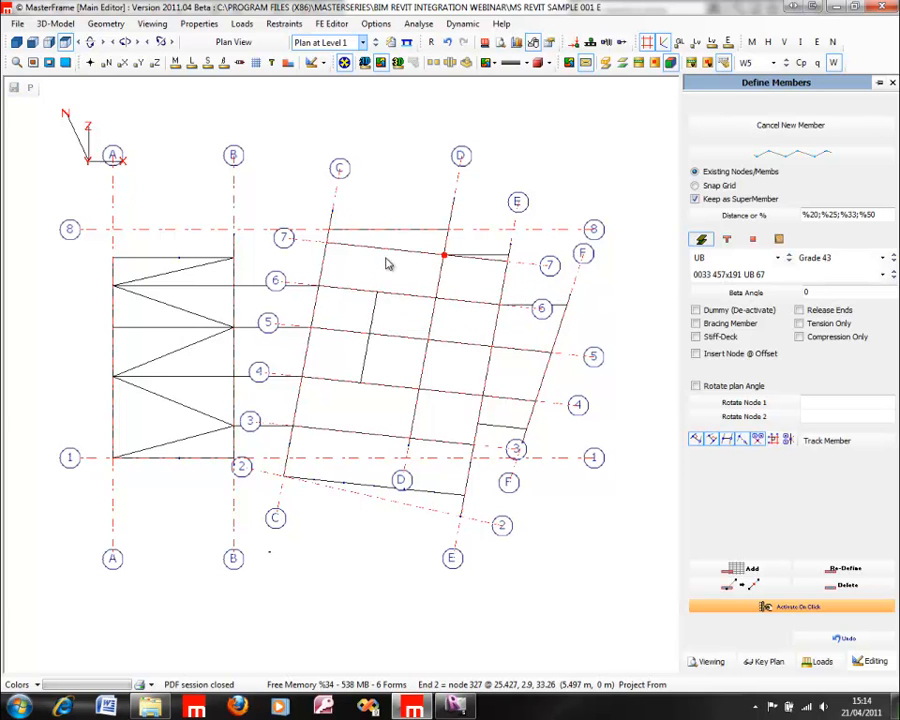
click(388, 264)
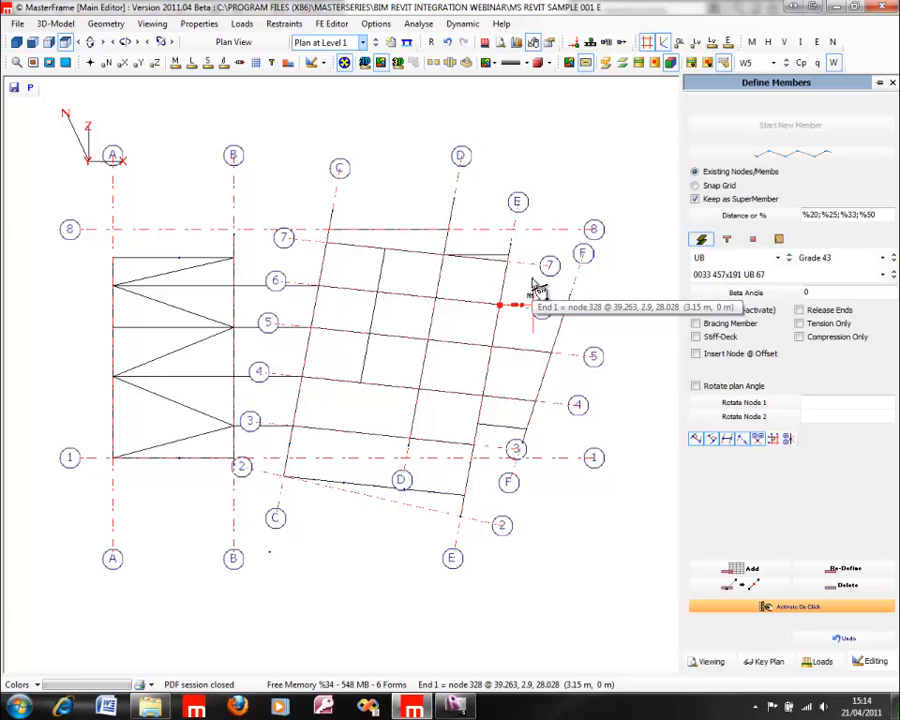
Display the full frame in a 3D view instead of the Level 1 plan.
click(16, 43)
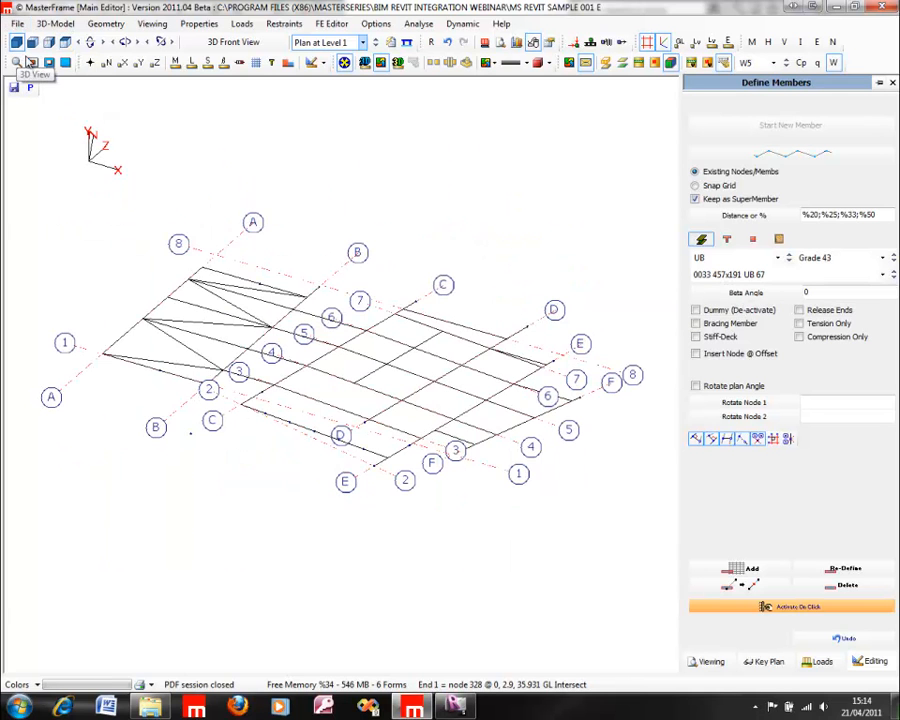
click(361, 43)
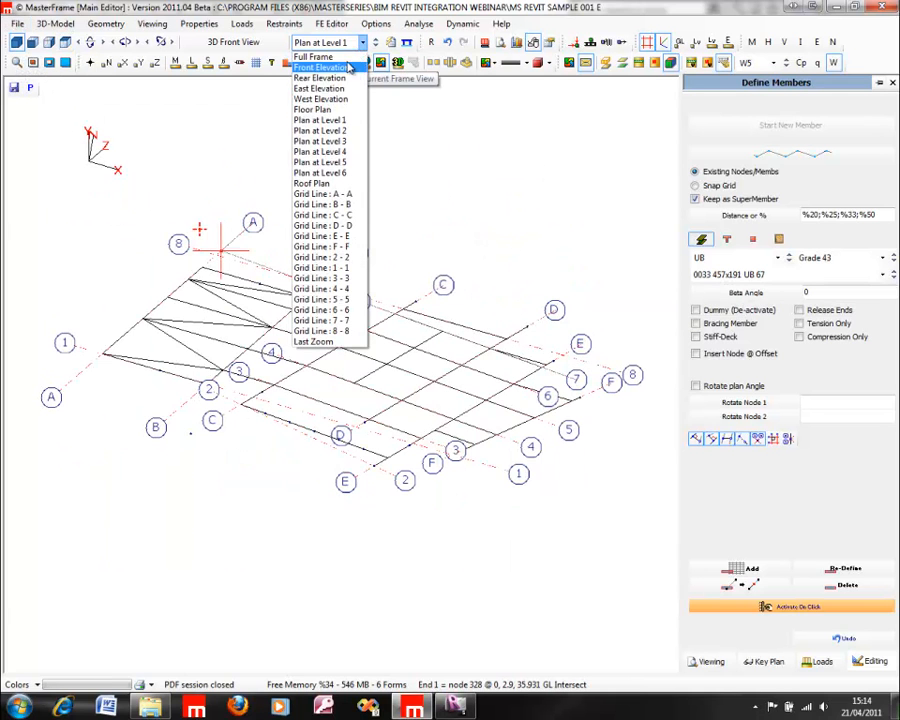
click(325, 57)
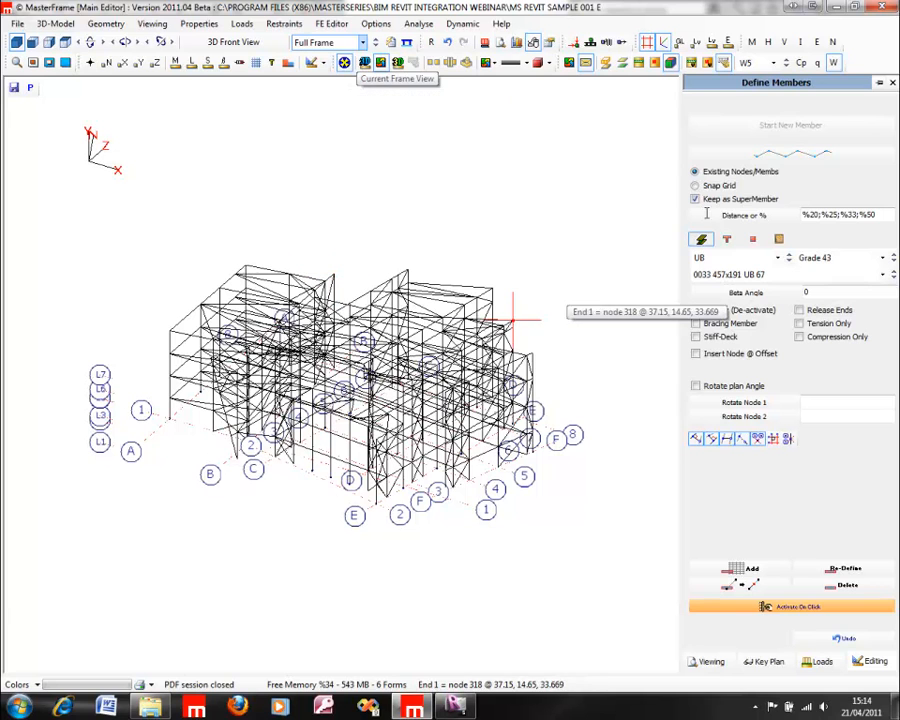
Change the section of the inclined member near grid lines B and 2 to a 168.3x12.5 CHS 48.
click(199, 24)
mouse_move(214, 39)
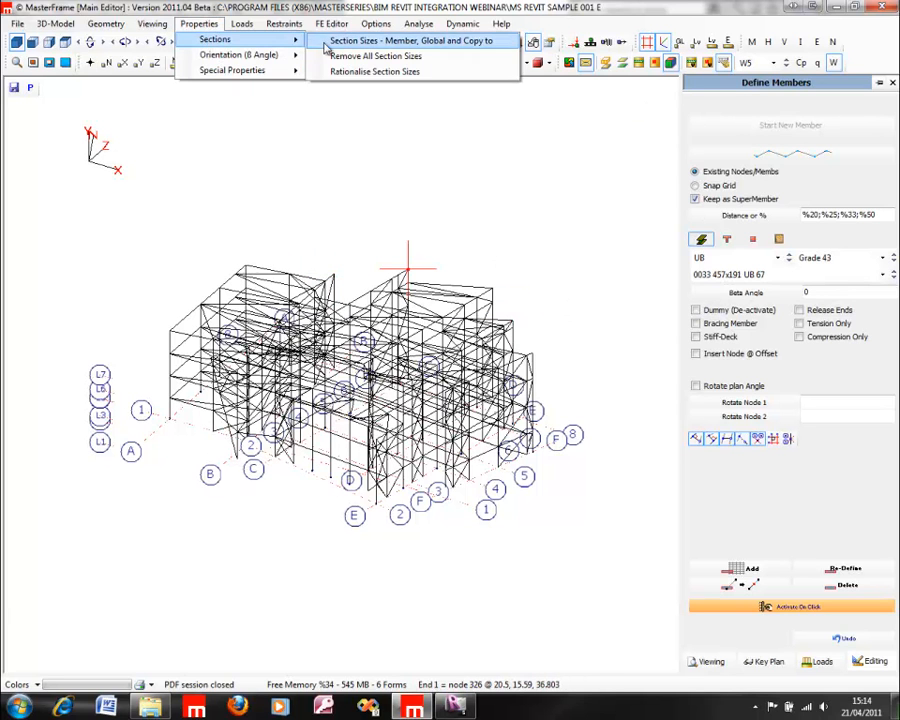
click(400, 39)
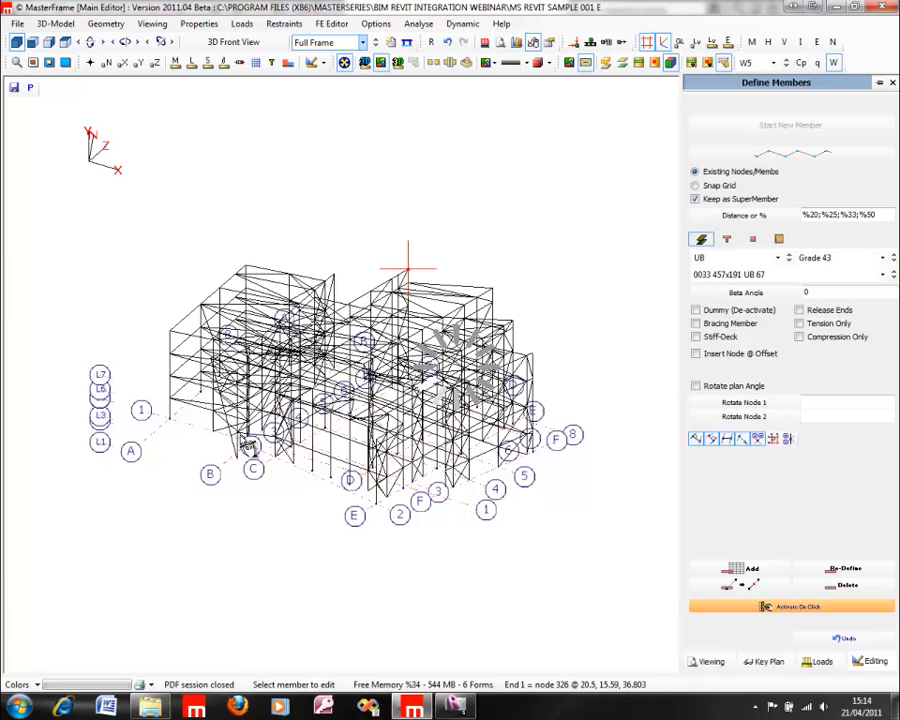
click(231, 437)
click(232, 394)
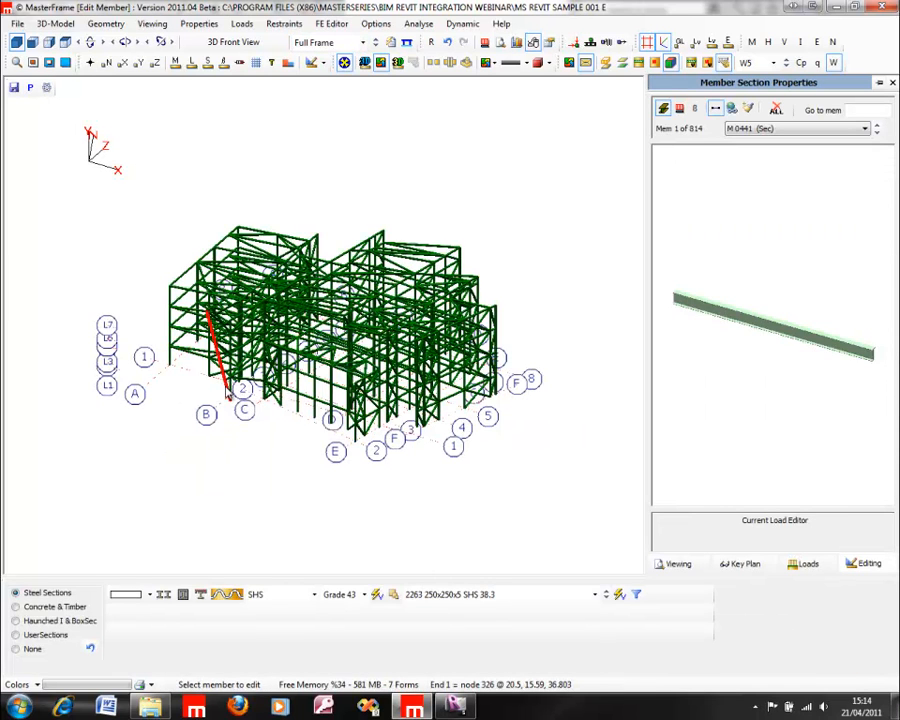
click(315, 596)
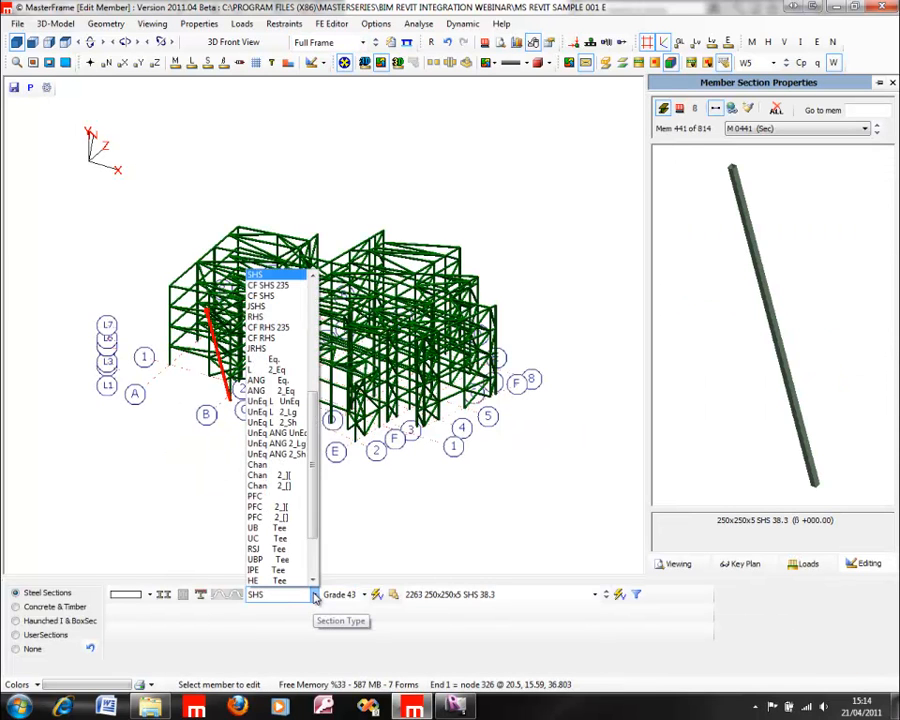
drag(314, 474, 313, 348)
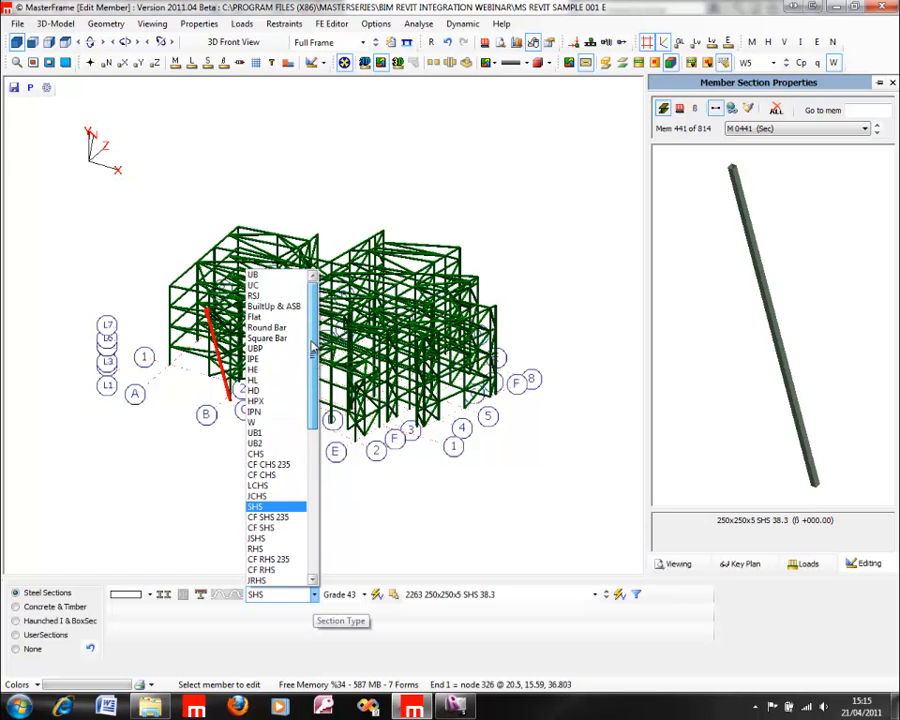
click(274, 454)
click(448, 594)
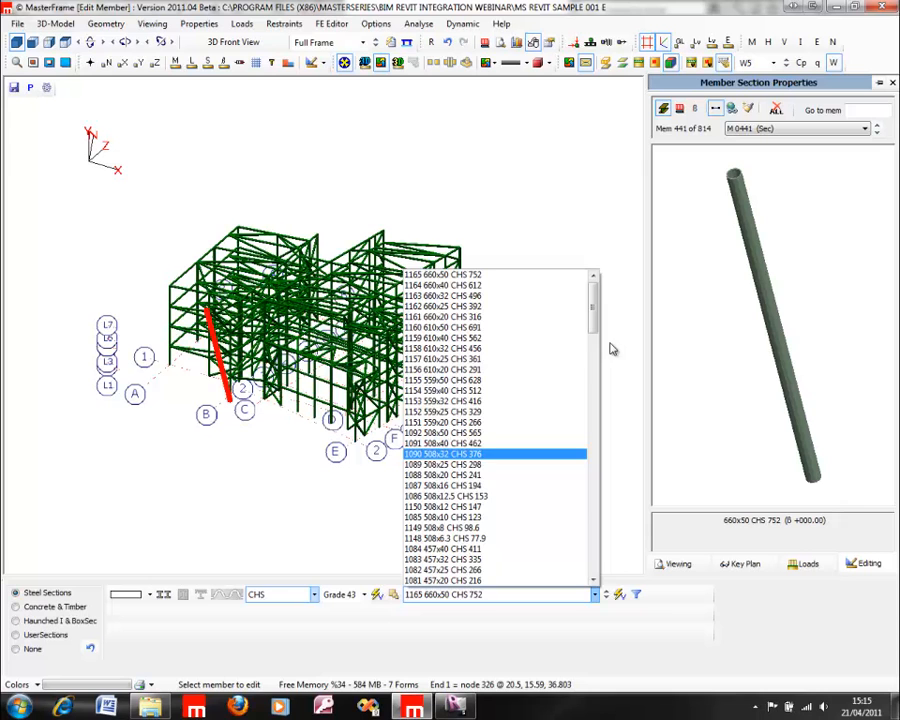
drag(597, 316, 594, 452)
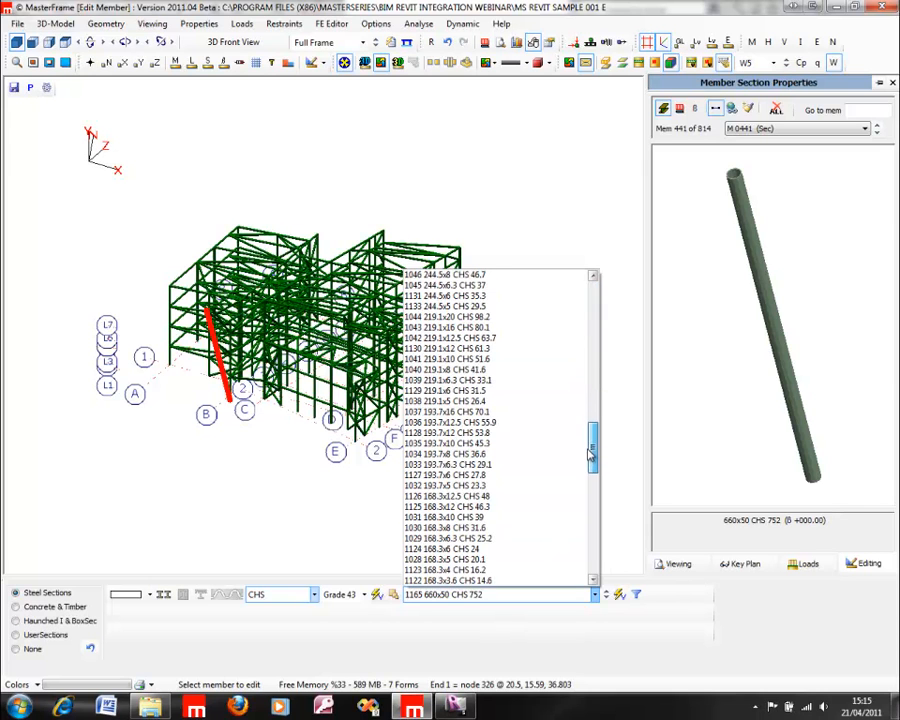
click(508, 496)
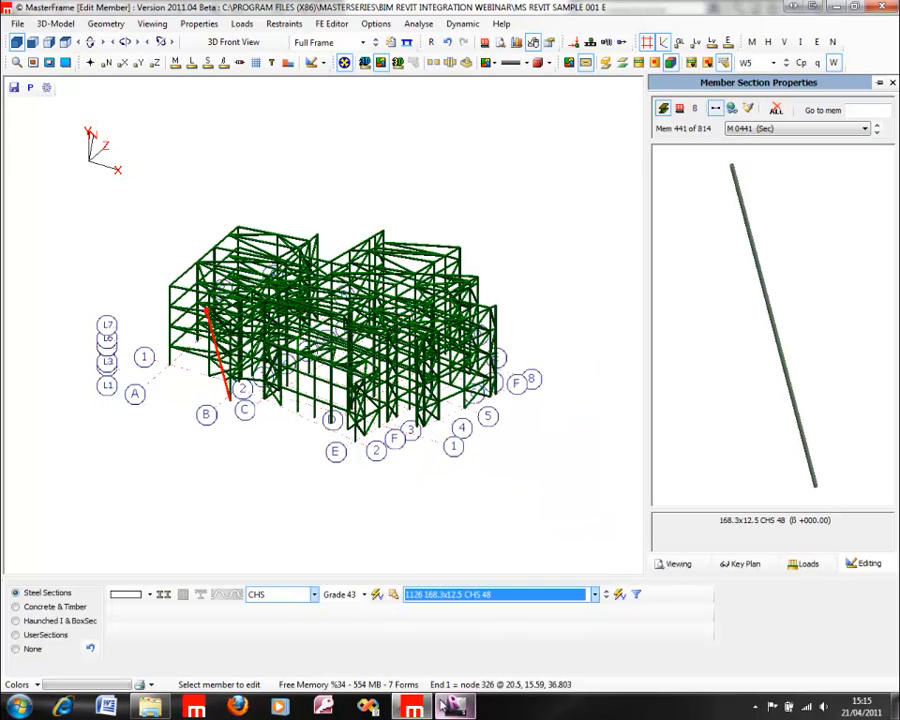
Switch to Revit Structure and change the same inclined member to a square hollow section SHS120x120x5.0.
mouse_move(466, 706)
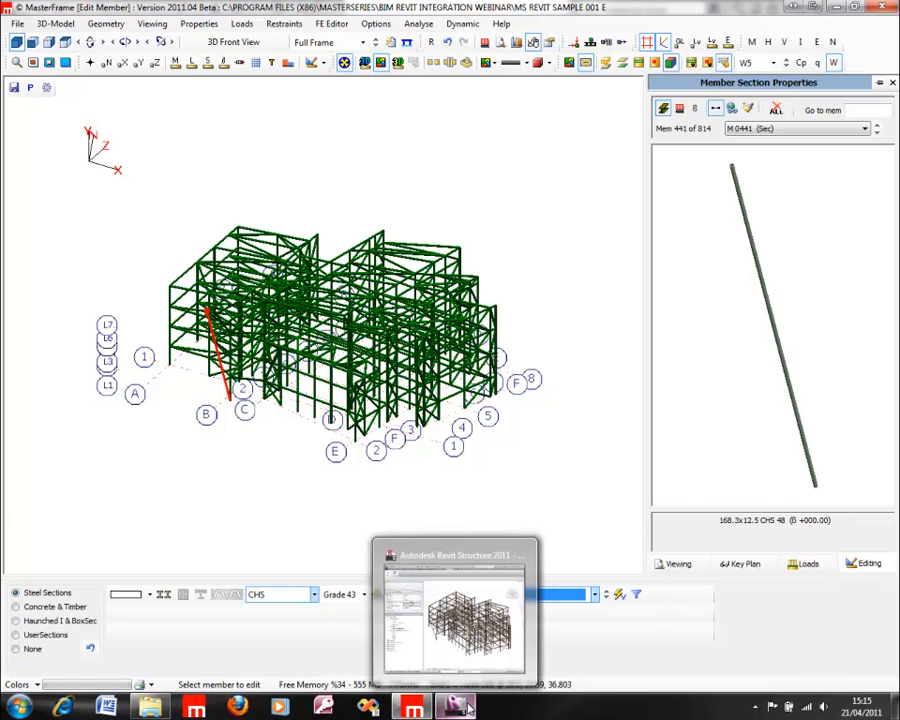
click(466, 708)
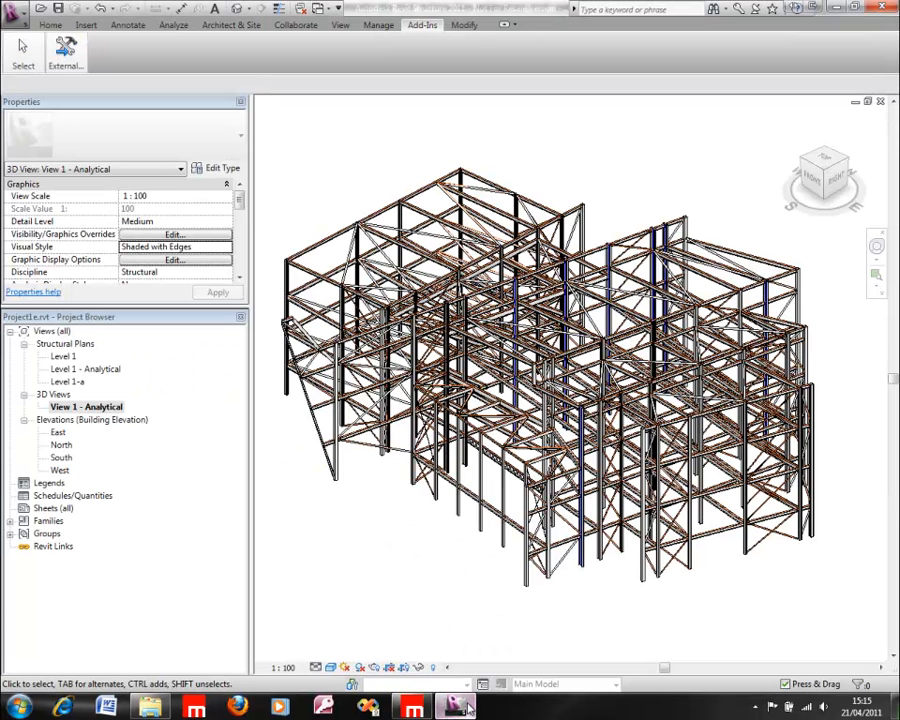
click(313, 425)
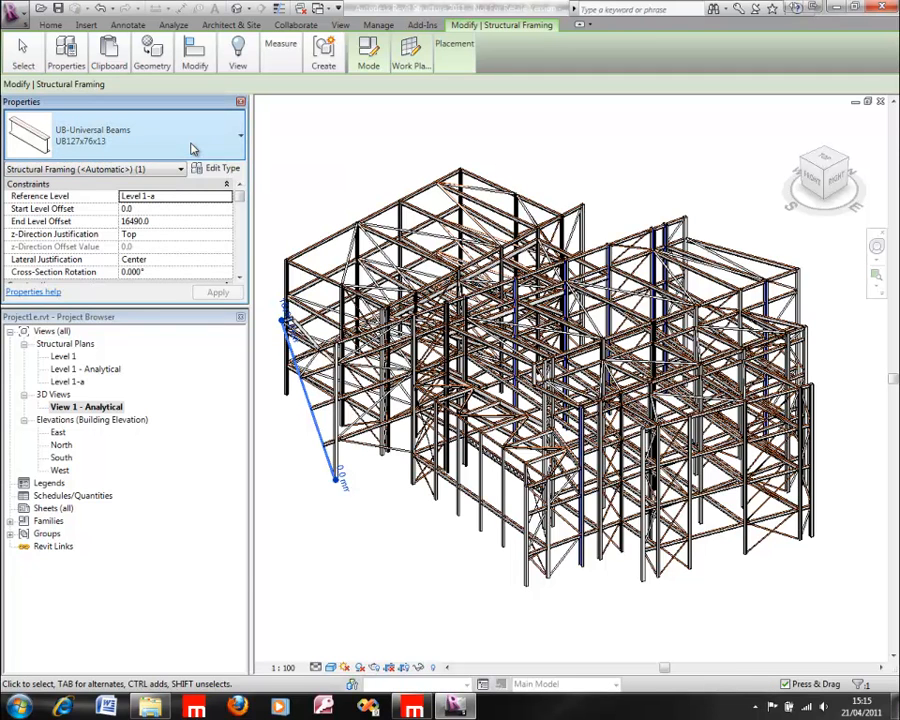
click(193, 148)
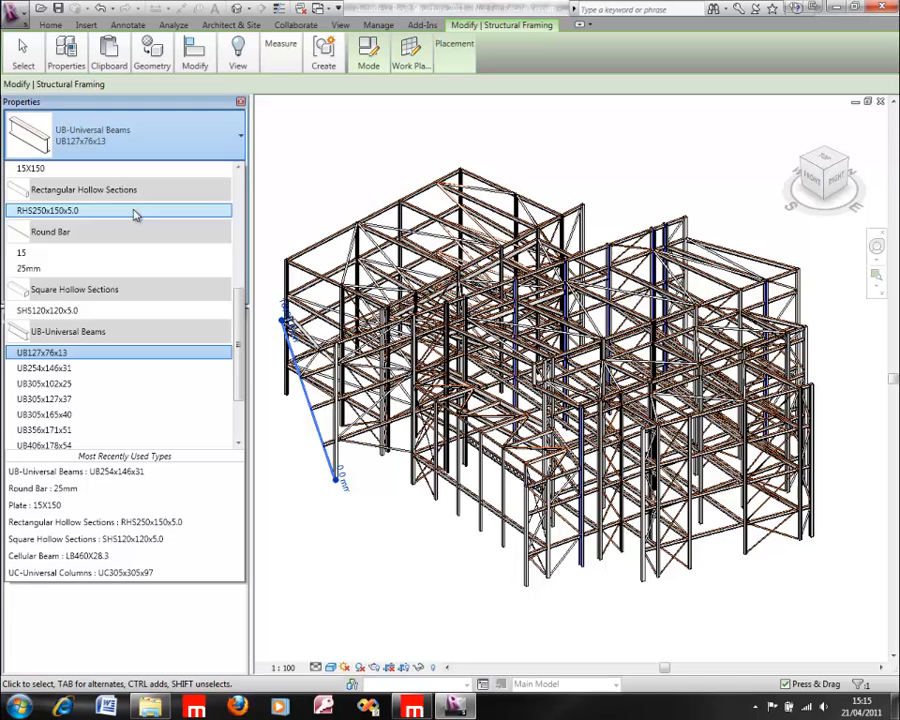
click(44, 311)
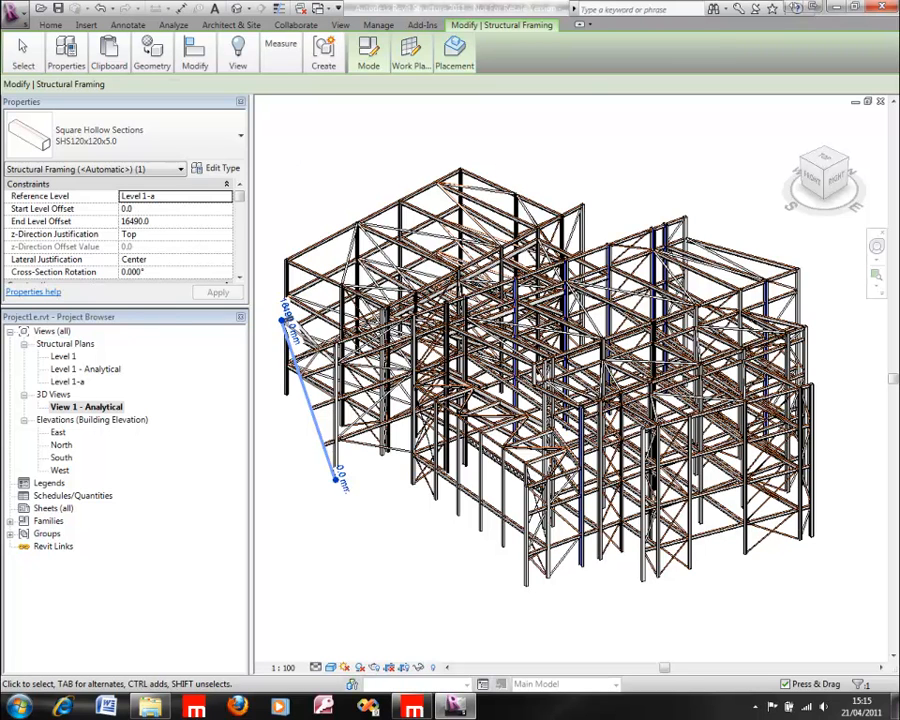
Switch back to MasterFrame, finish the member section editing and return to the main menu, acknowledging the loading notice.
click(411, 710)
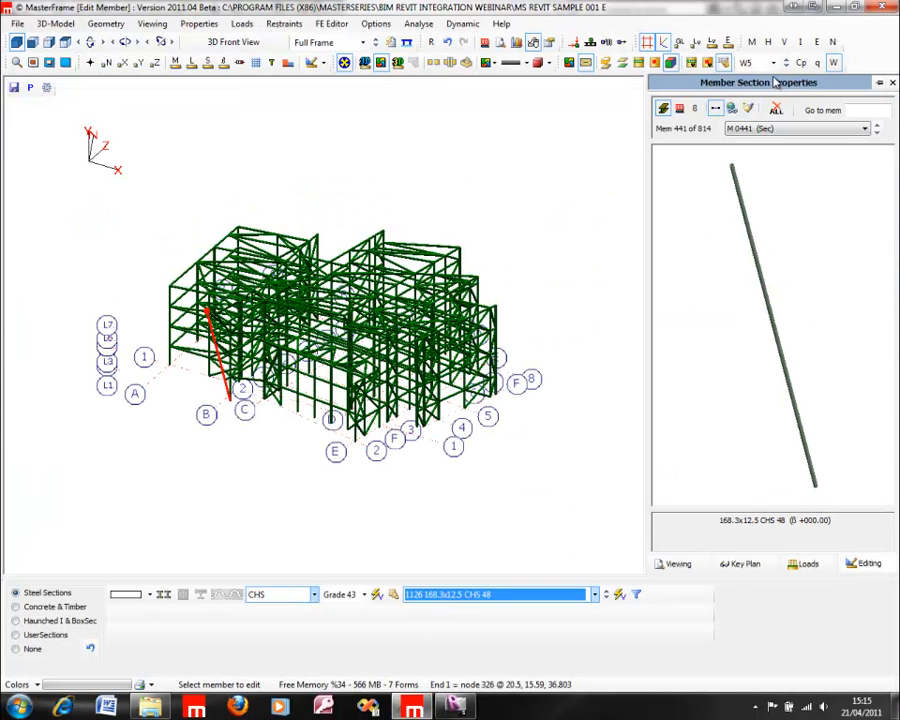
click(890, 80)
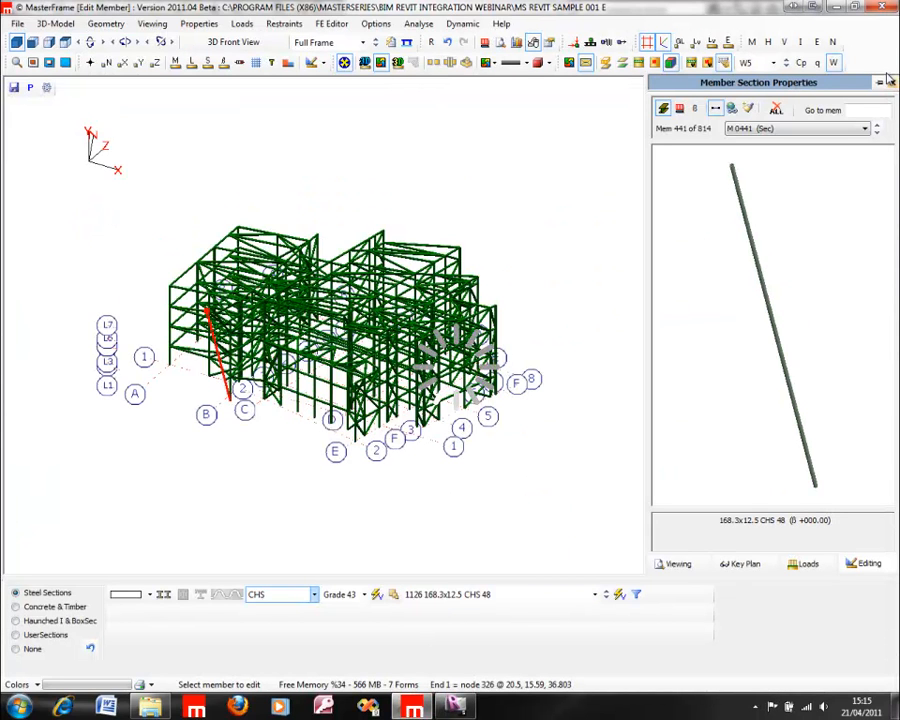
click(884, 7)
click(392, 380)
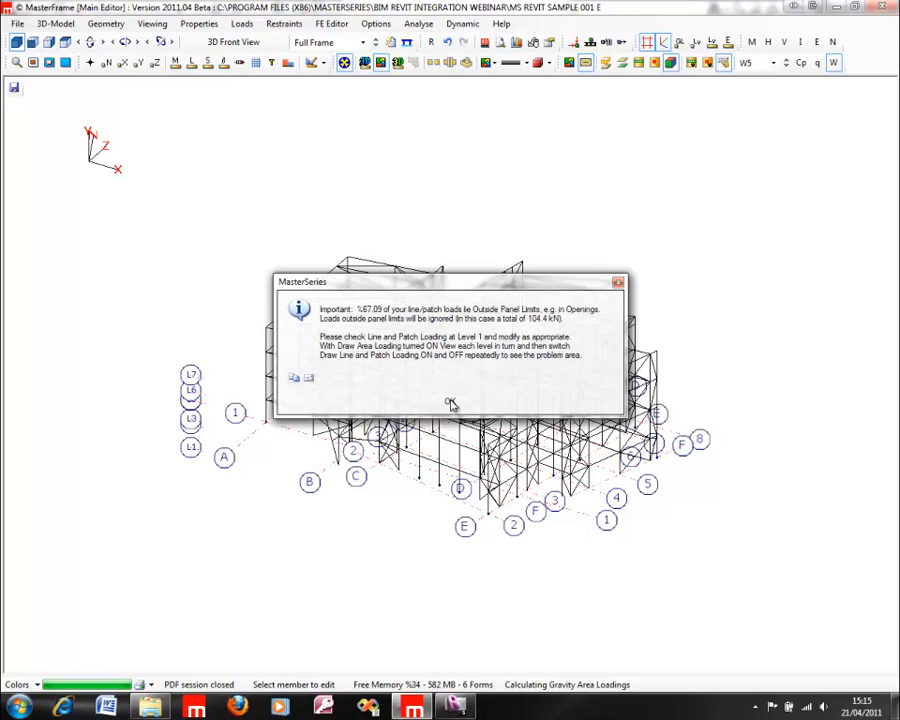
click(450, 403)
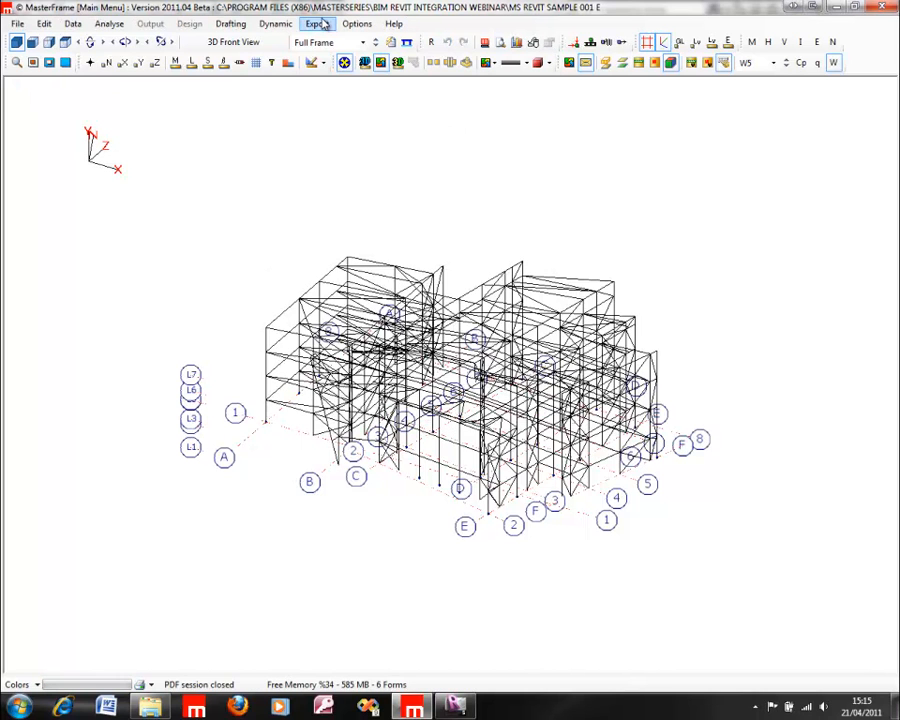
Submit the MasterFrame changes to the bi-directional Revit Structure link for the full model.
click(318, 27)
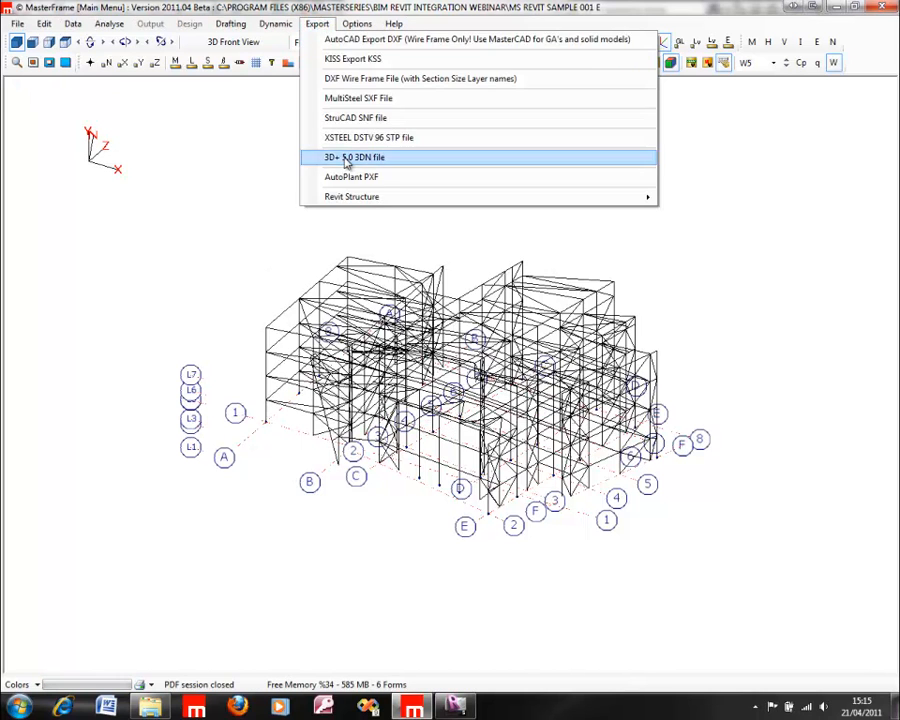
mouse_move(363, 196)
click(791, 215)
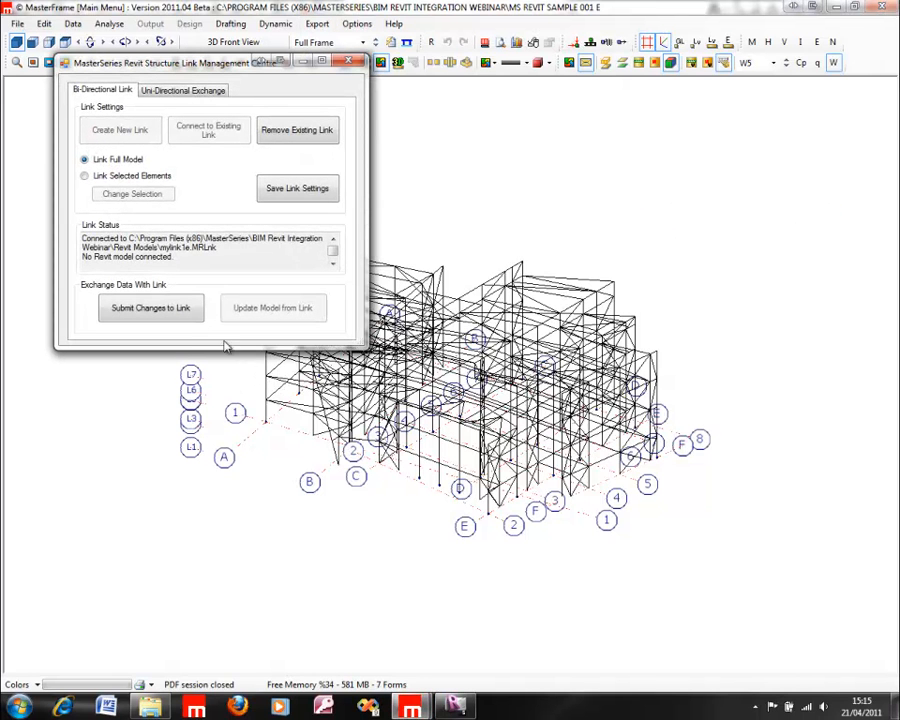
click(170, 307)
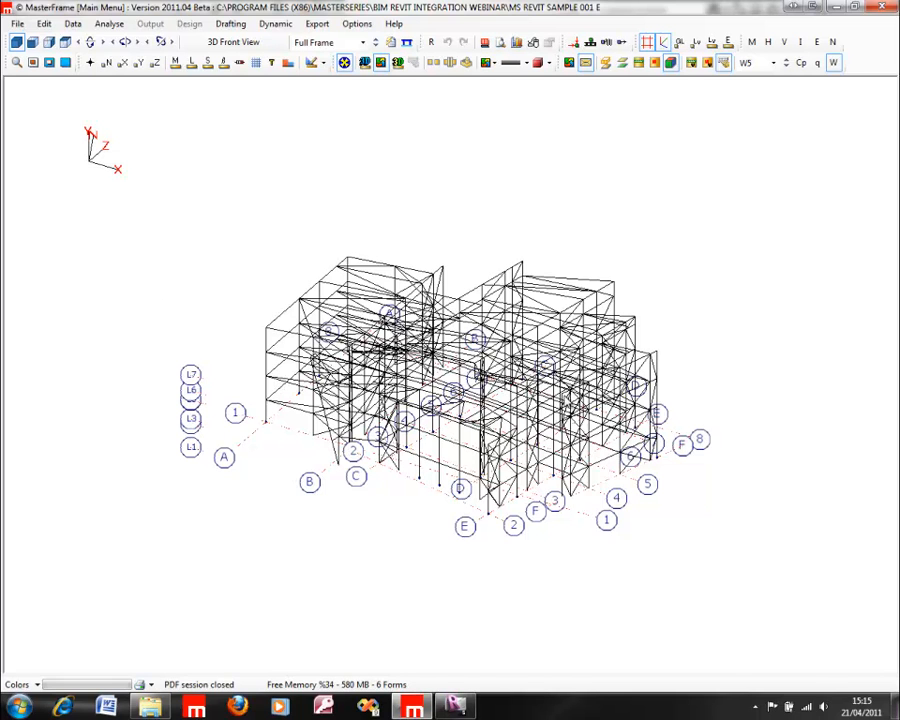
Switch to Revit Structure and start a model update from the MasterSeries bi-directional link.
click(465, 709)
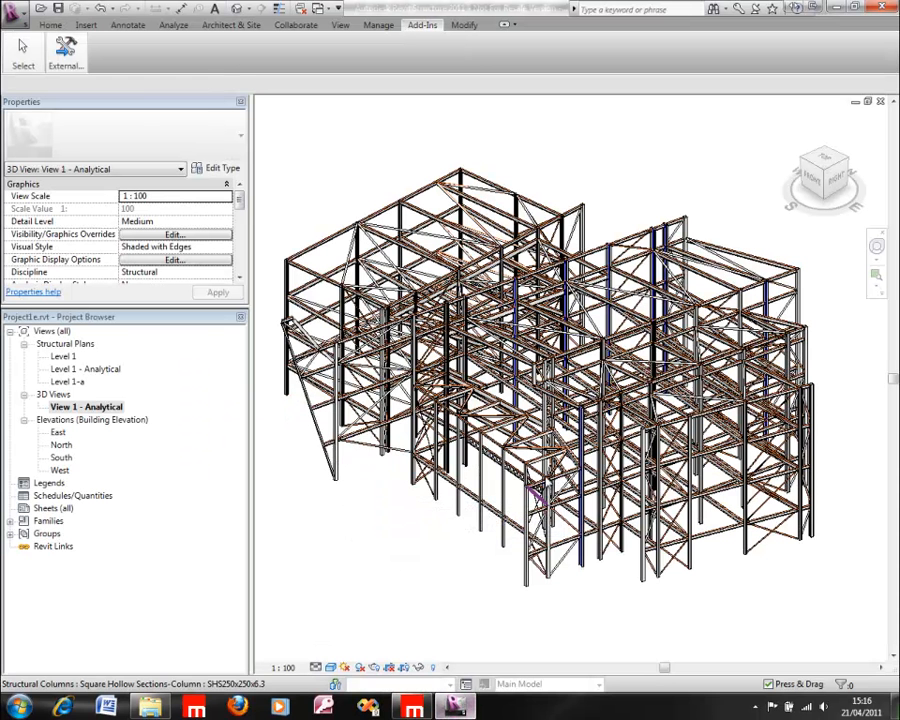
click(66, 52)
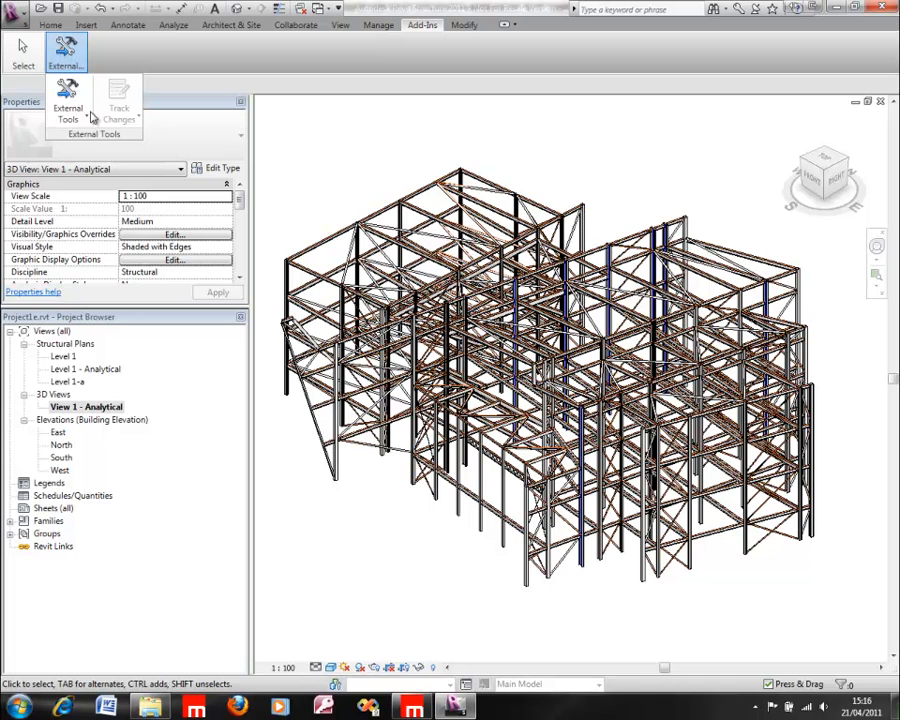
click(92, 118)
click(64, 134)
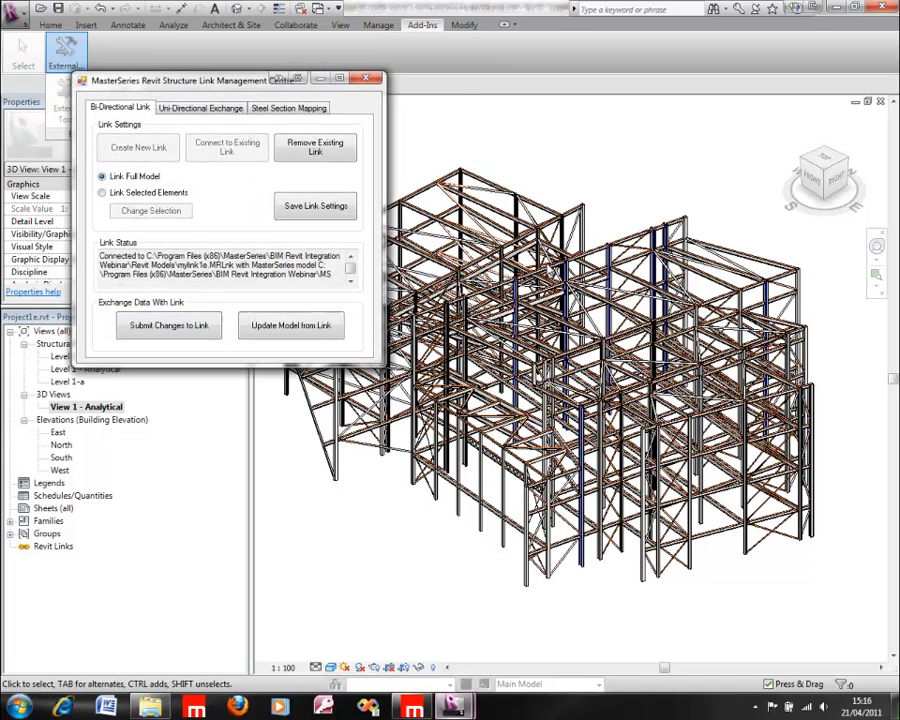
click(301, 327)
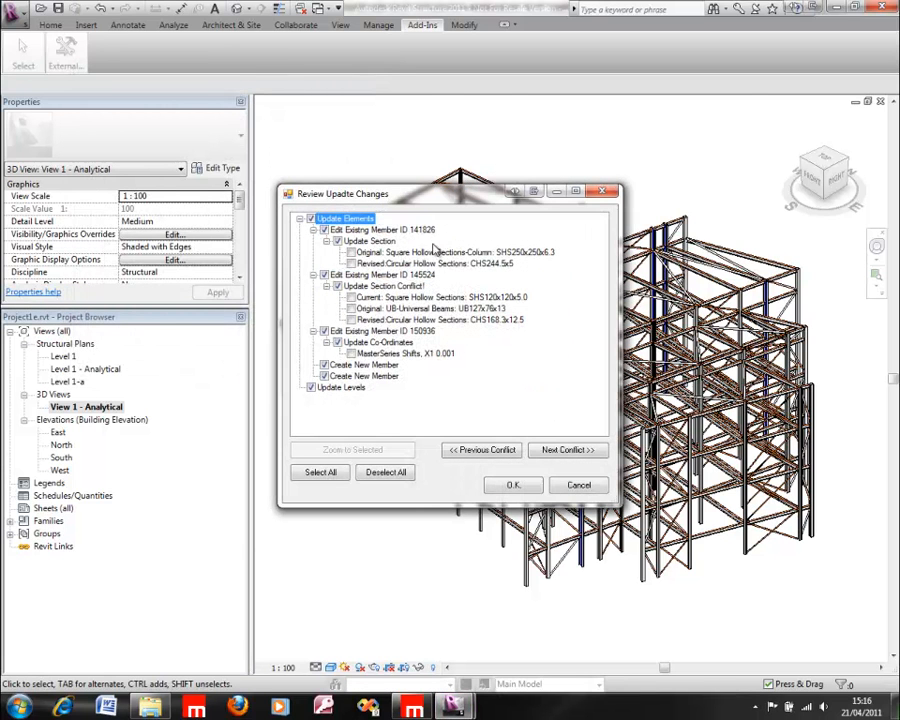
Examine the section update for member 141826 and the section conflict for member 145524 by locating each in the model.
click(370, 241)
drag(398, 196, 655, 140)
click(598, 393)
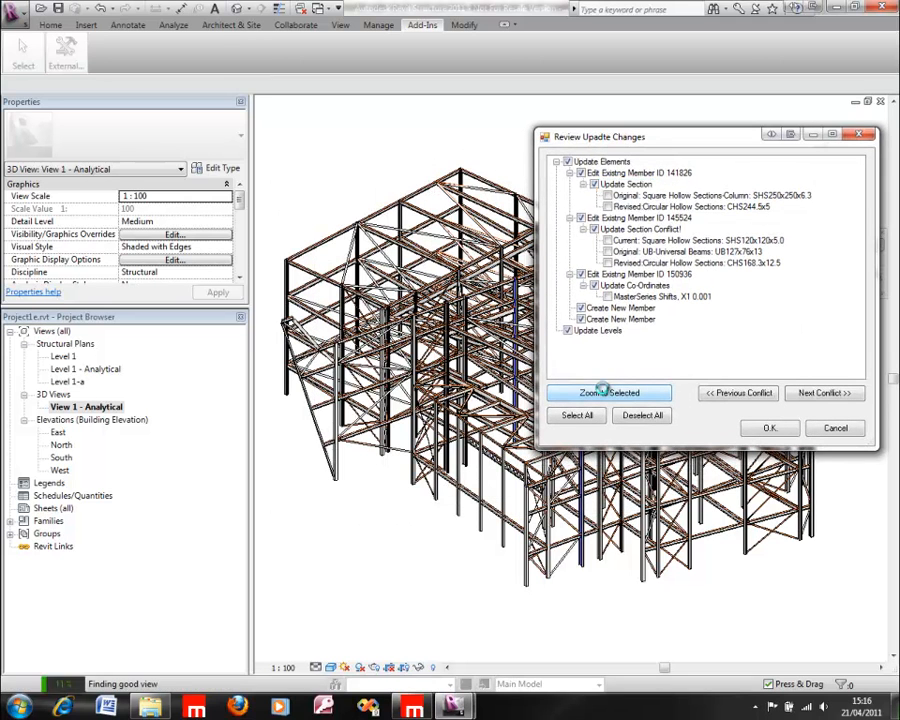
drag(673, 142, 239, 109)
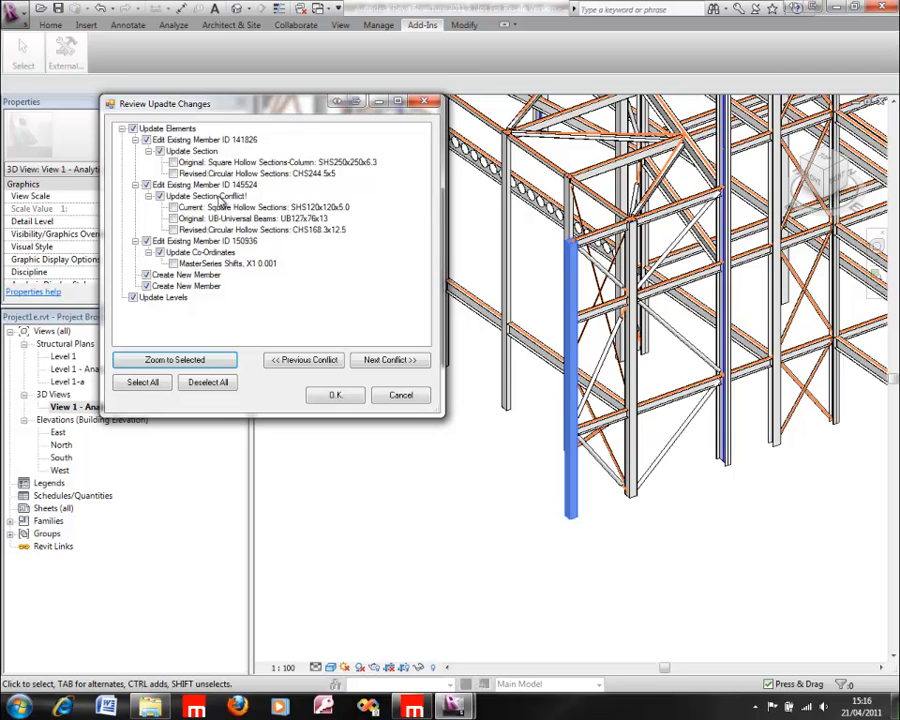
click(205, 196)
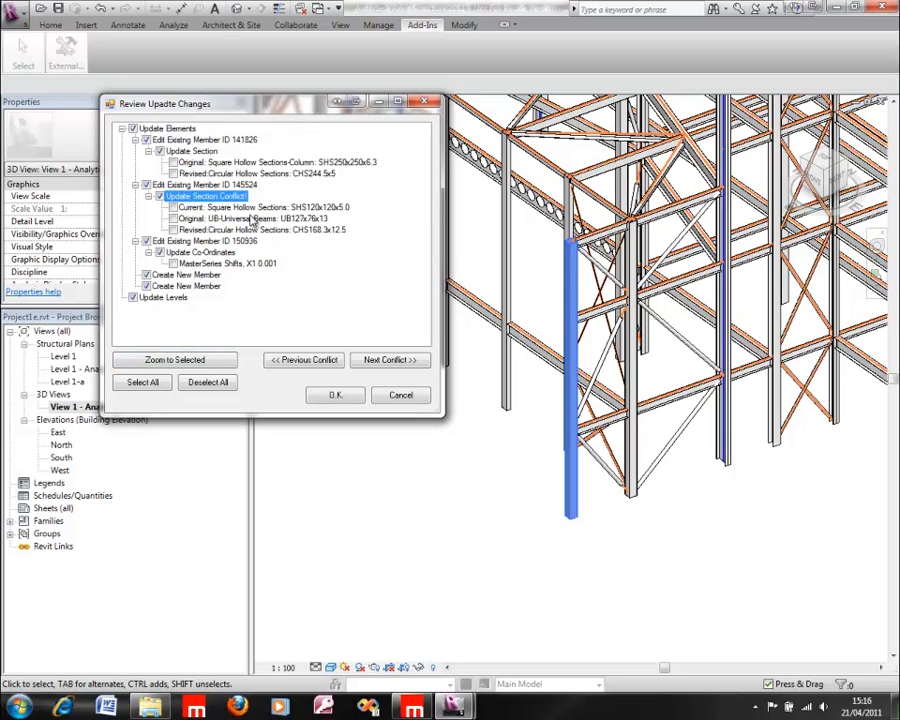
click(152, 360)
drag(252, 102, 311, 125)
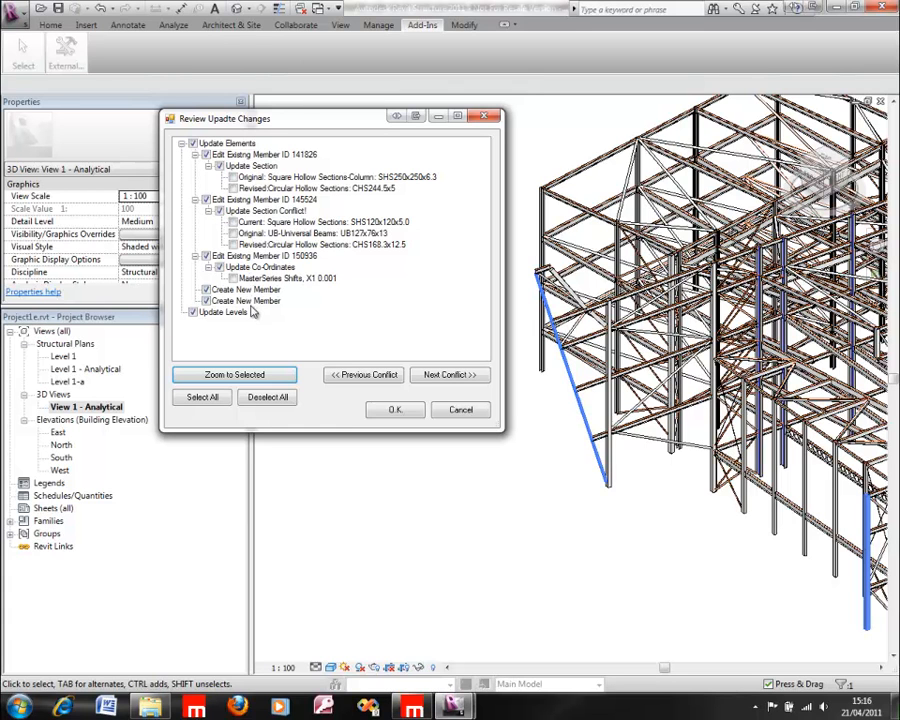
Apply all the listed MasterSeries changes to the Revit model, close the update summary and inspect the inclined member.
click(397, 409)
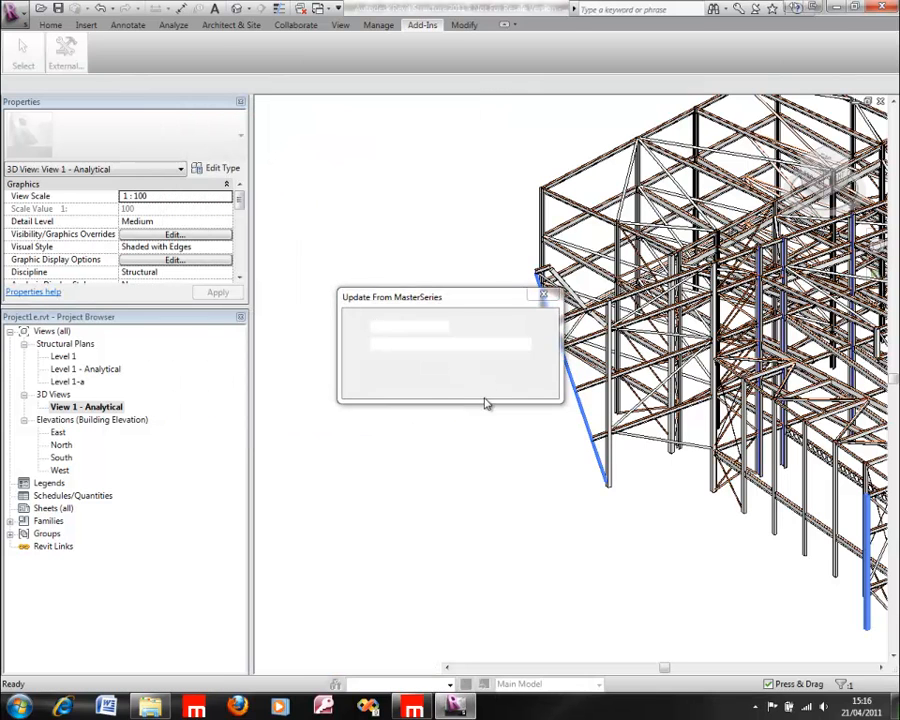
click(330, 320)
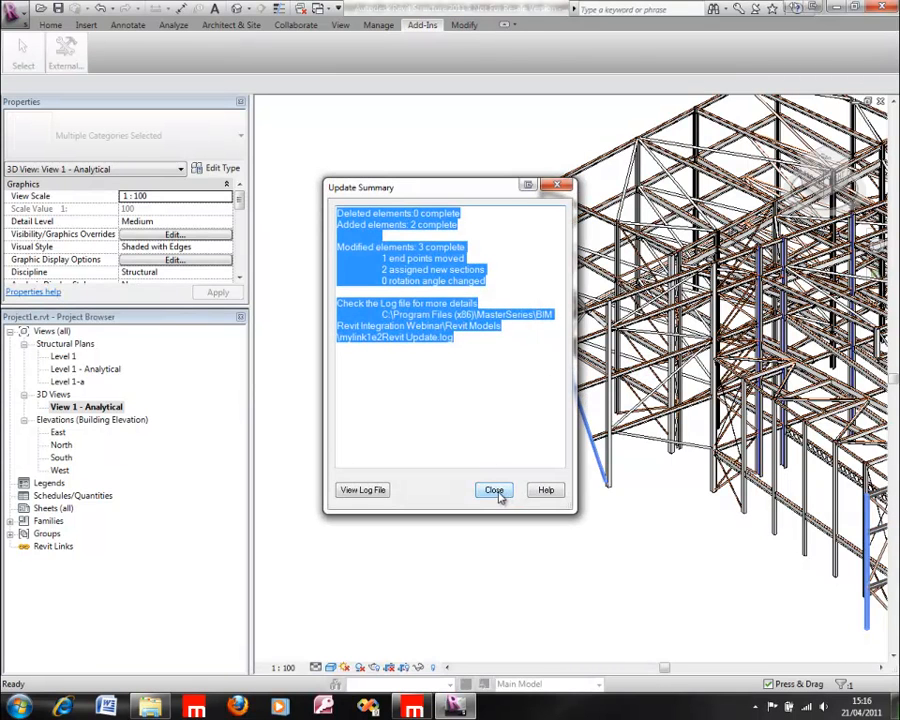
click(494, 490)
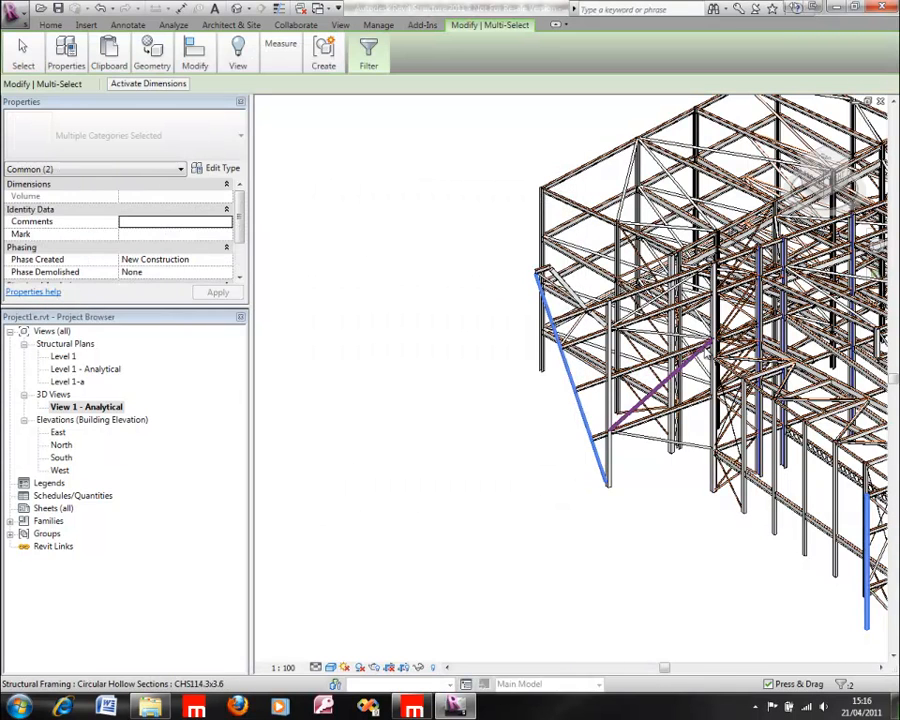
scroll(560, 340, up, 3)
scroll(447, 344, up, 3)
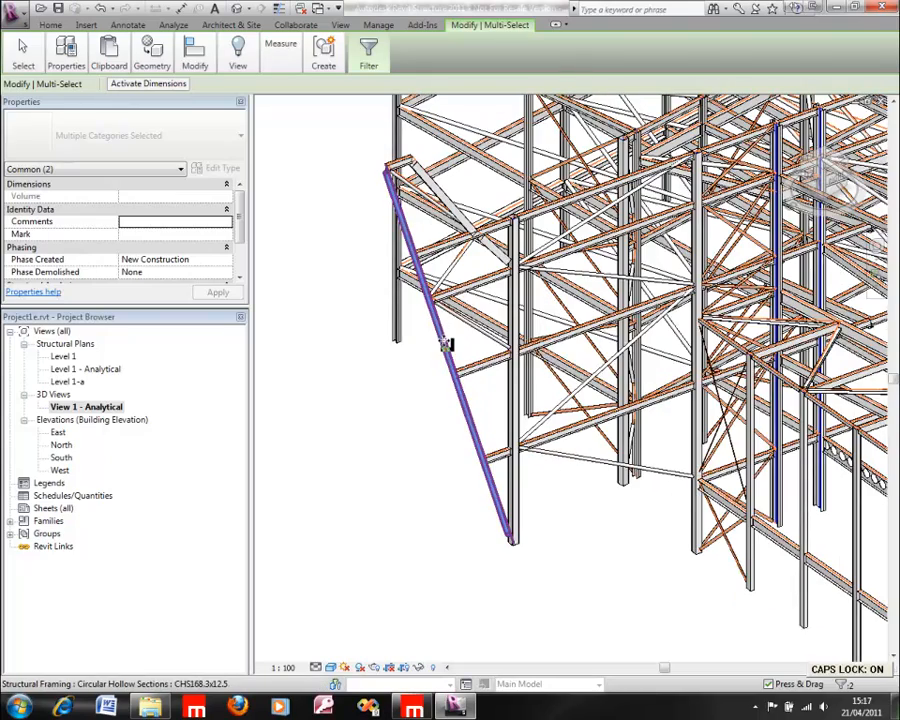
Examine the highlighted inclined member and corner column up close, and check the Level 1-a structural plan.
scroll(444, 341, down, 3)
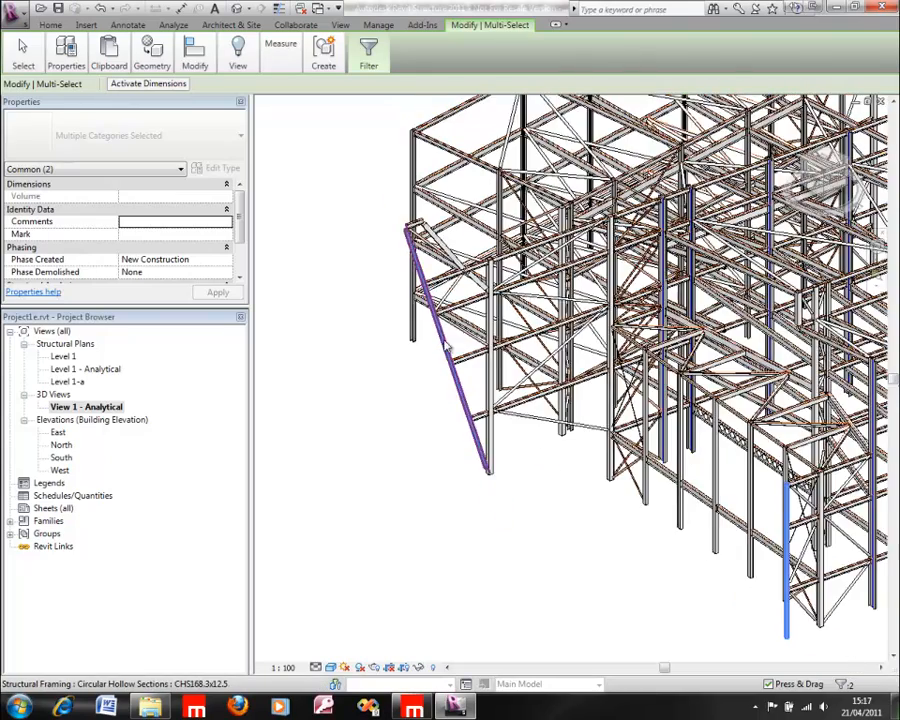
scroll(593, 472, up, 3)
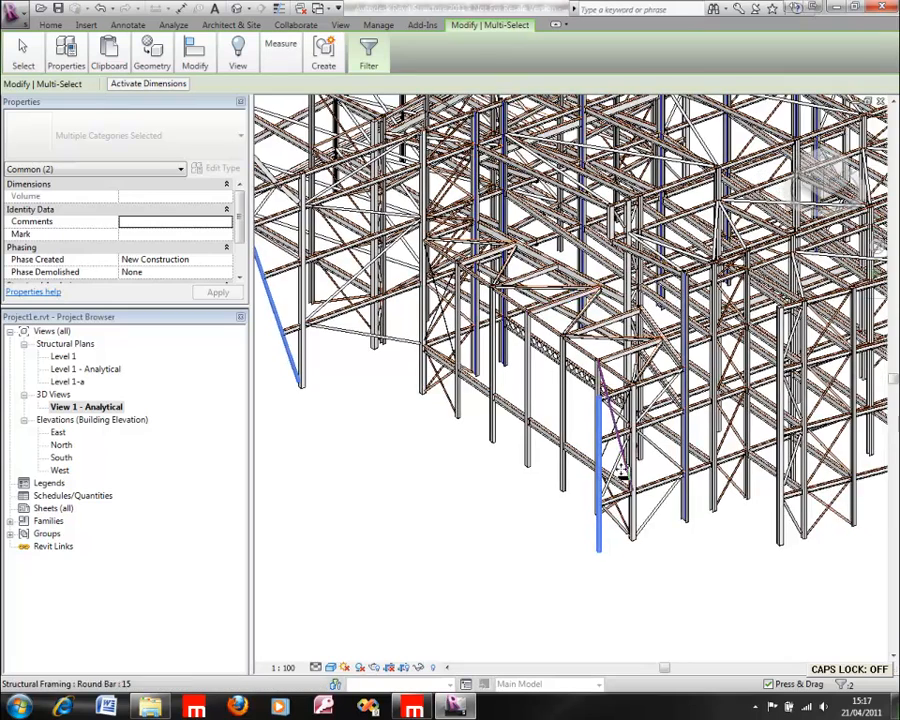
scroll(593, 472, up, 2)
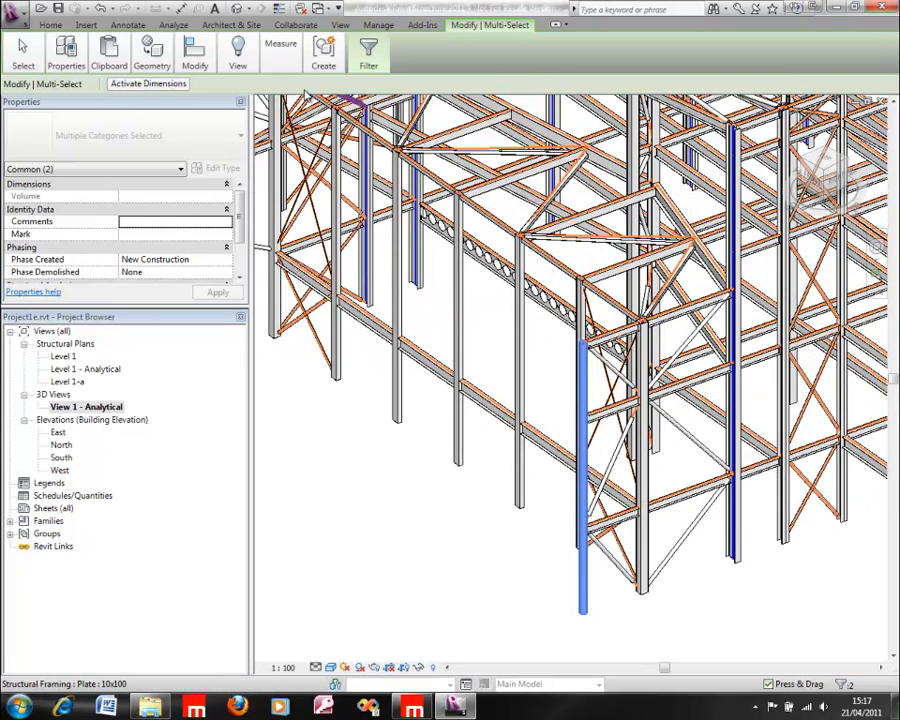
mouse_move(293, 64)
double_click(70, 382)
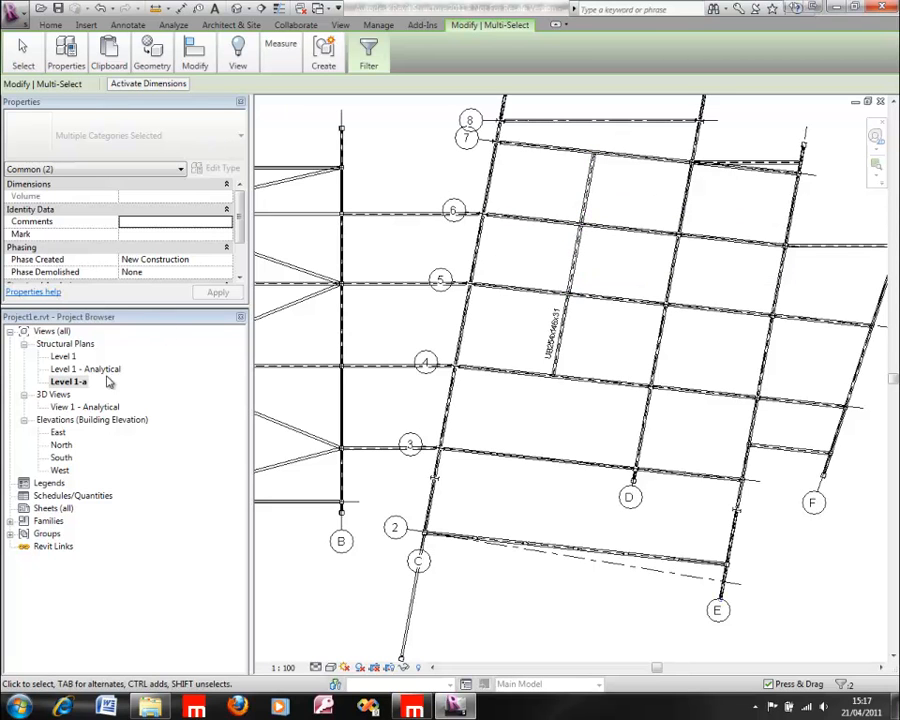
Return to the View 1 - Analytical 3D view and examine the whole steel frame with both highlighted members in sight.
double_click(101, 410)
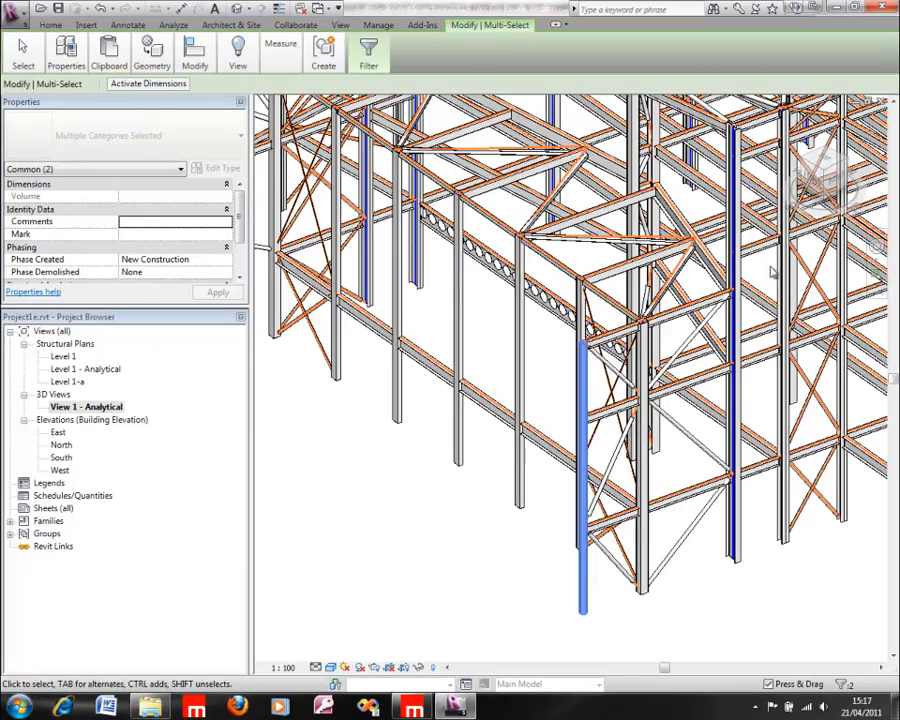
scroll(637, 255, down, 3)
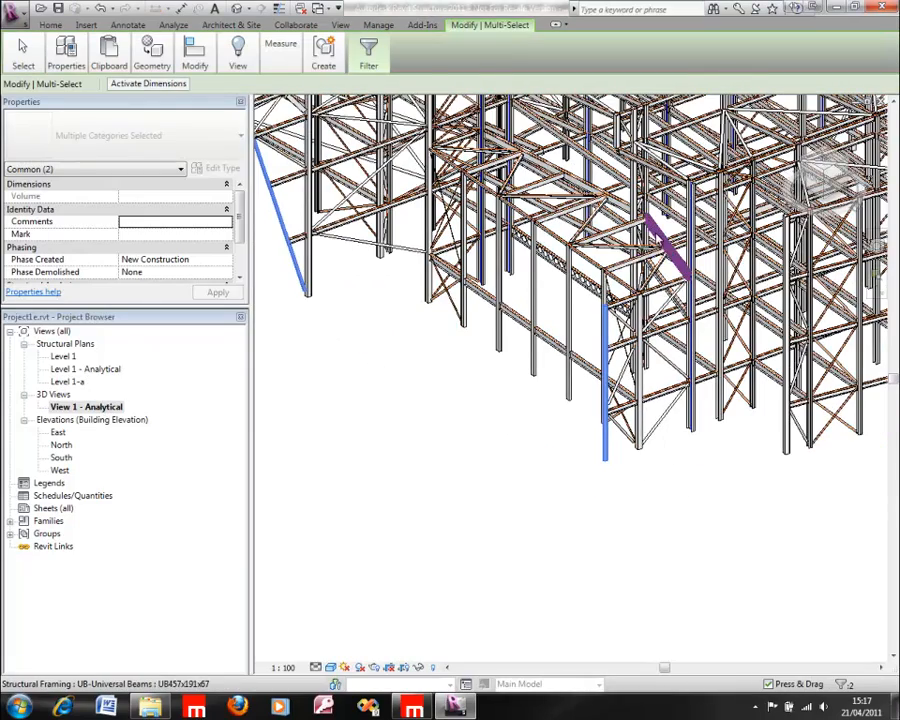
shift+middle_drag(663, 184, 646, 303)
scroll(570, 300, down, 4)
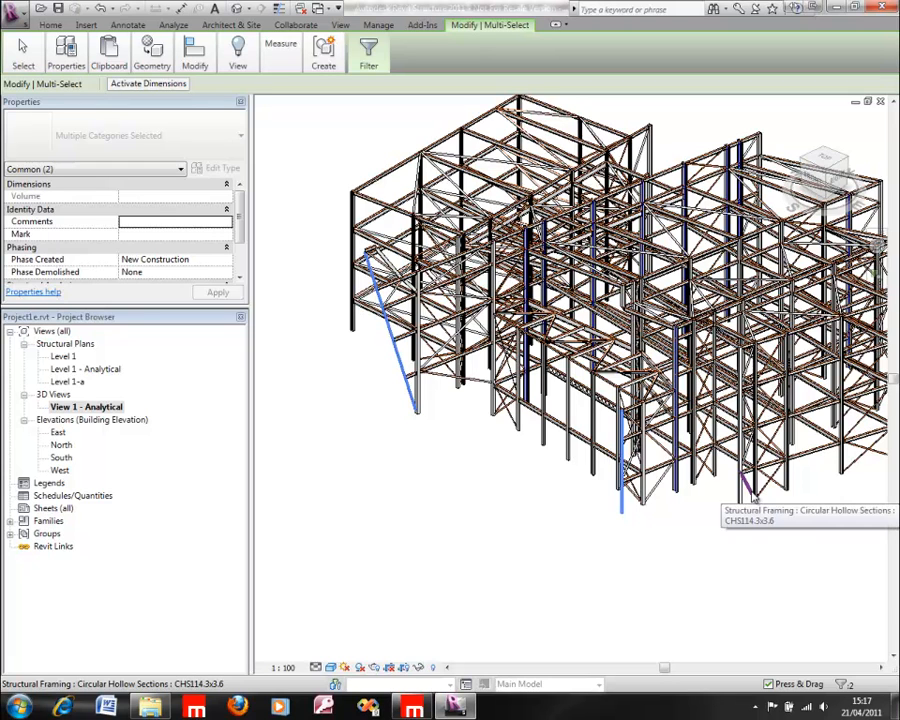
shift+middle_drag(690, 486, 690, 504)
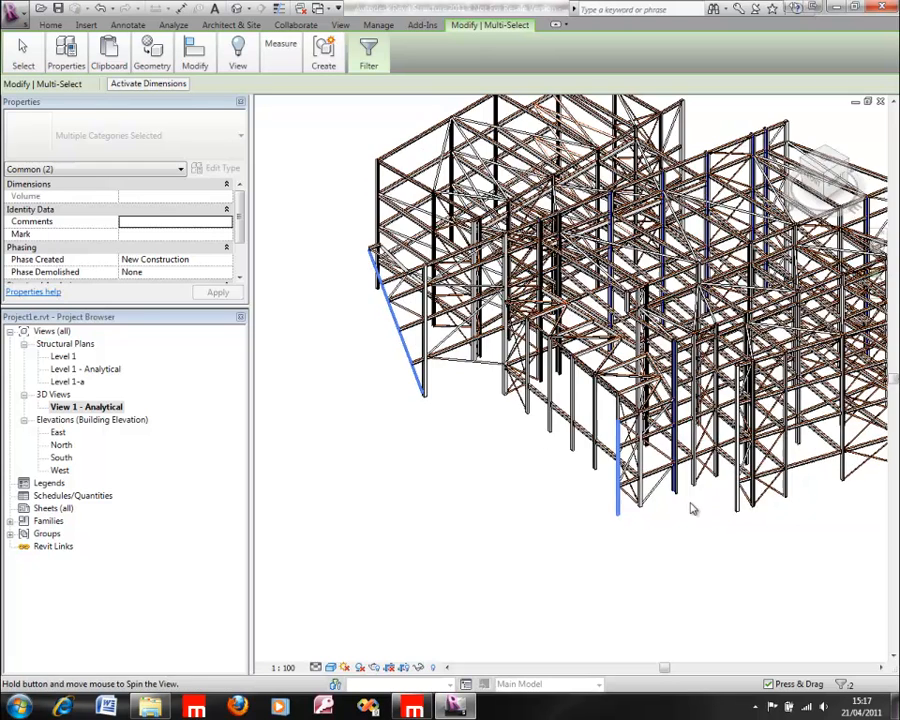
middle_drag(723, 350, 641, 400)
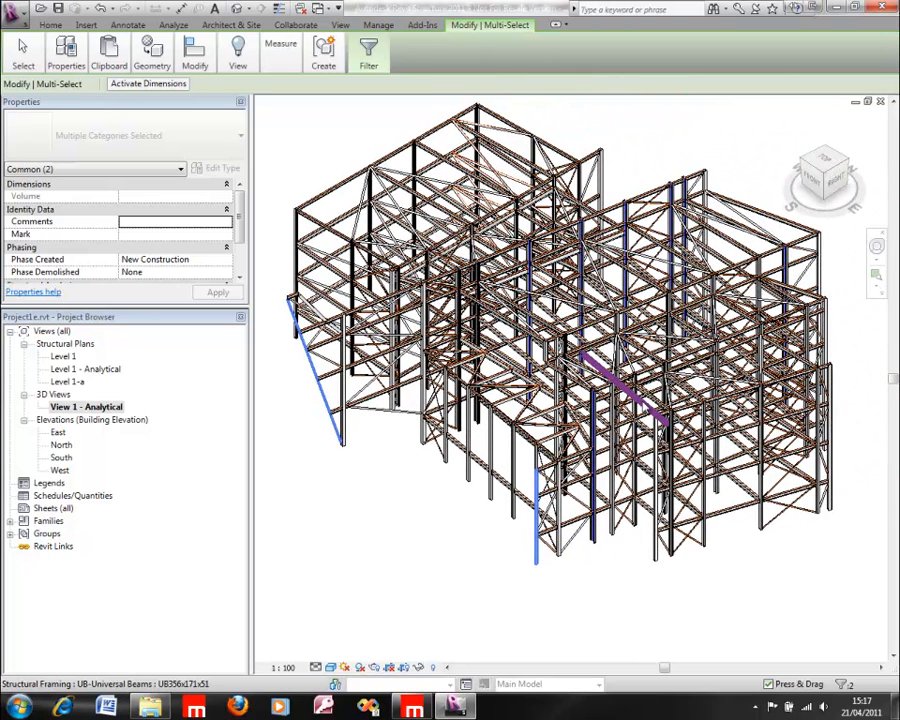